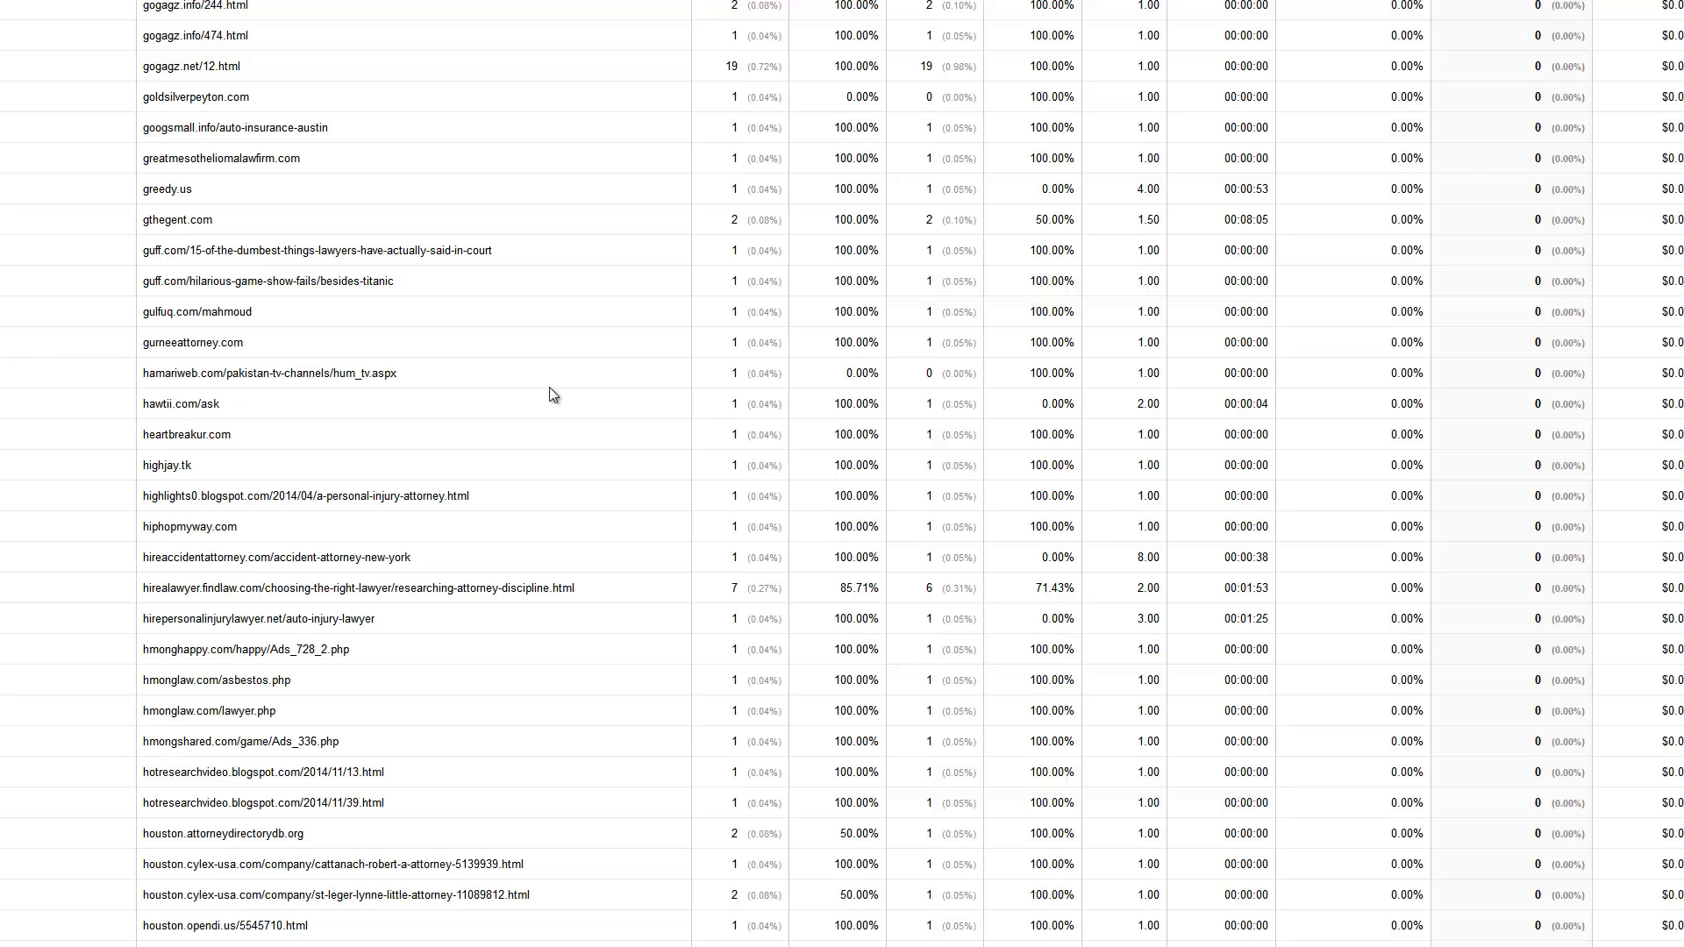
Review the placement URLs in the regional report along with their sessions and phone call conversions
scroll(650, 438, "up", 9)
scroll(650, 440, "up", 20)
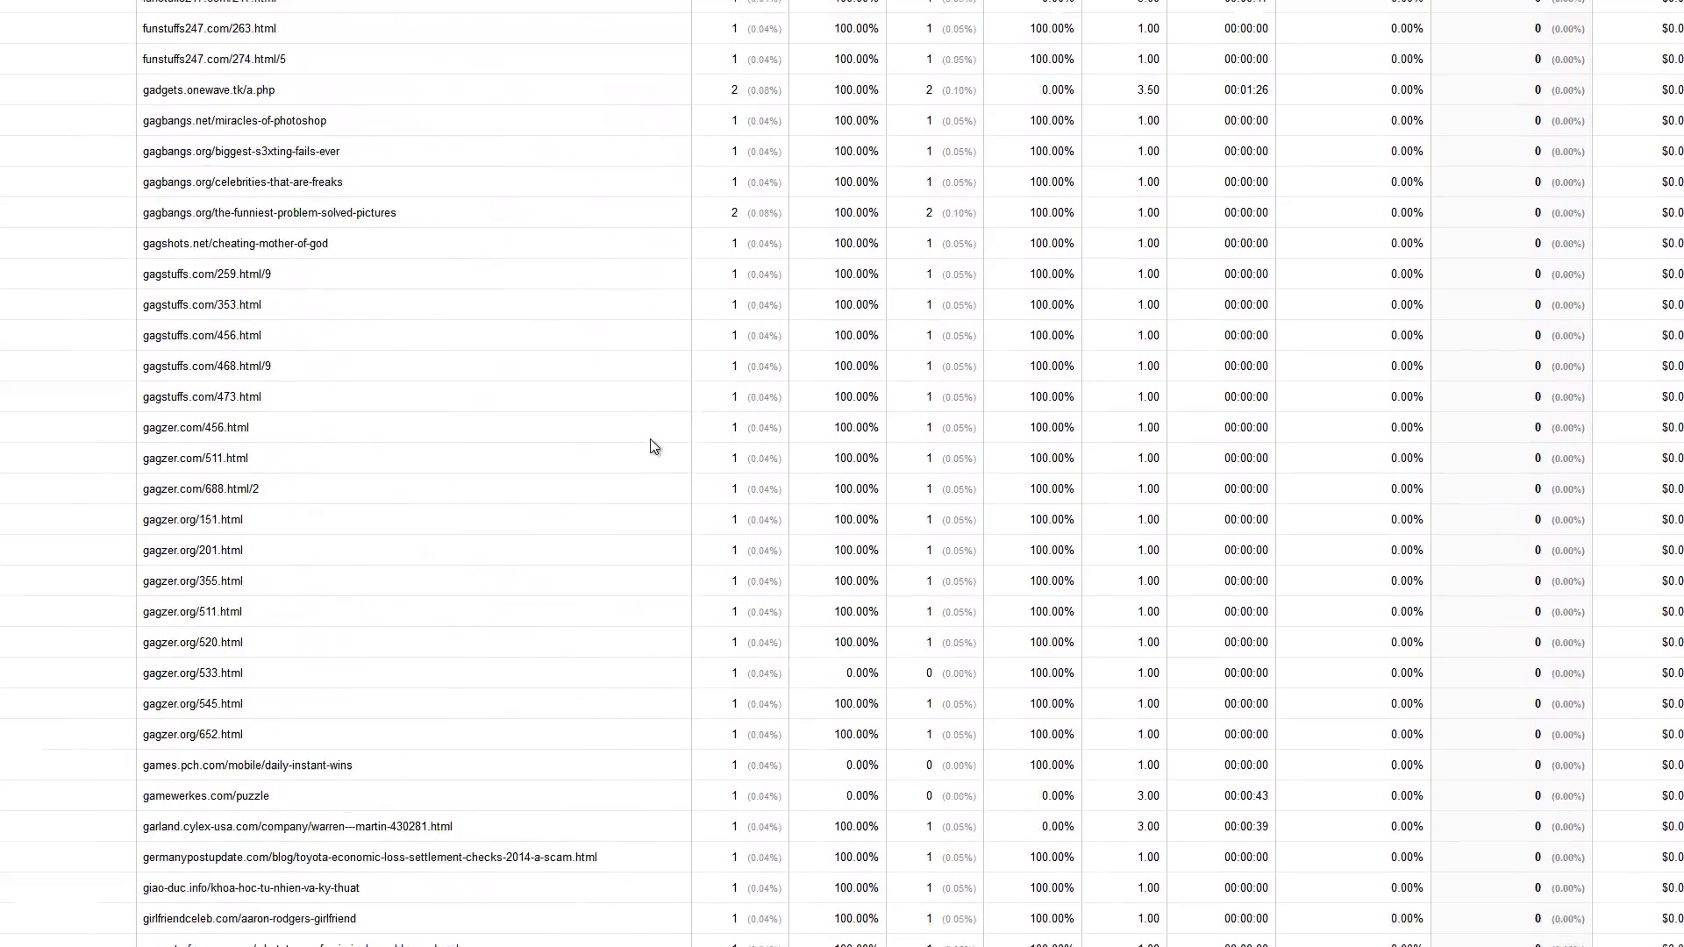
scroll(650, 446, "up", 4)
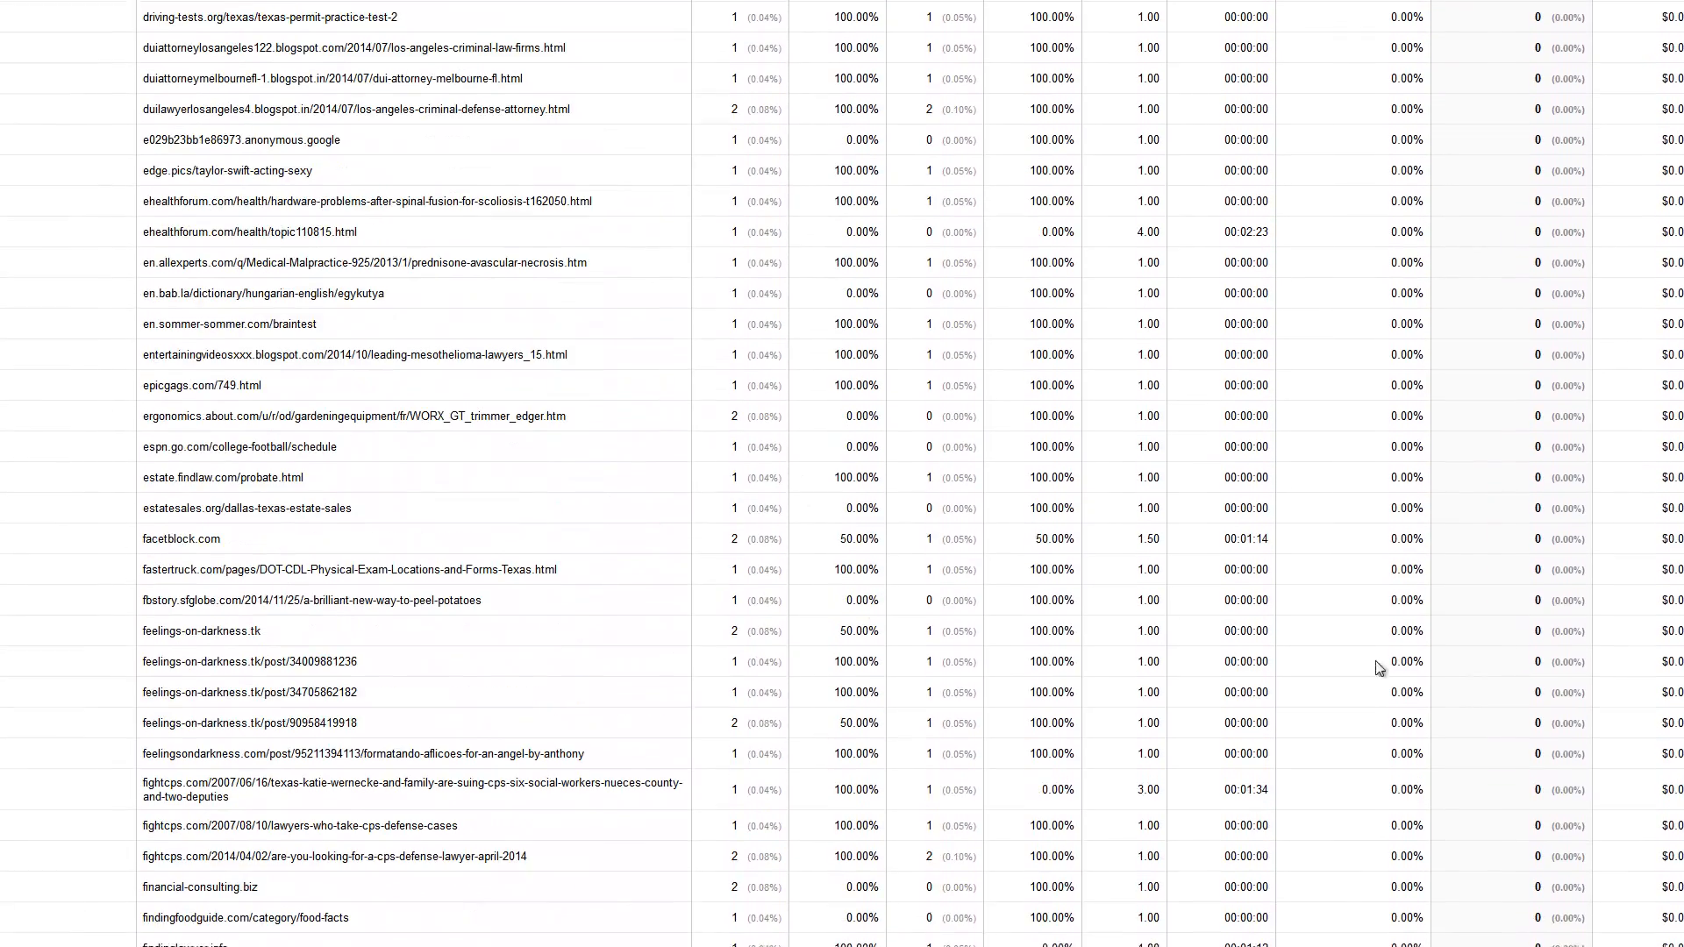
scroll(714, 477, "up", 20)
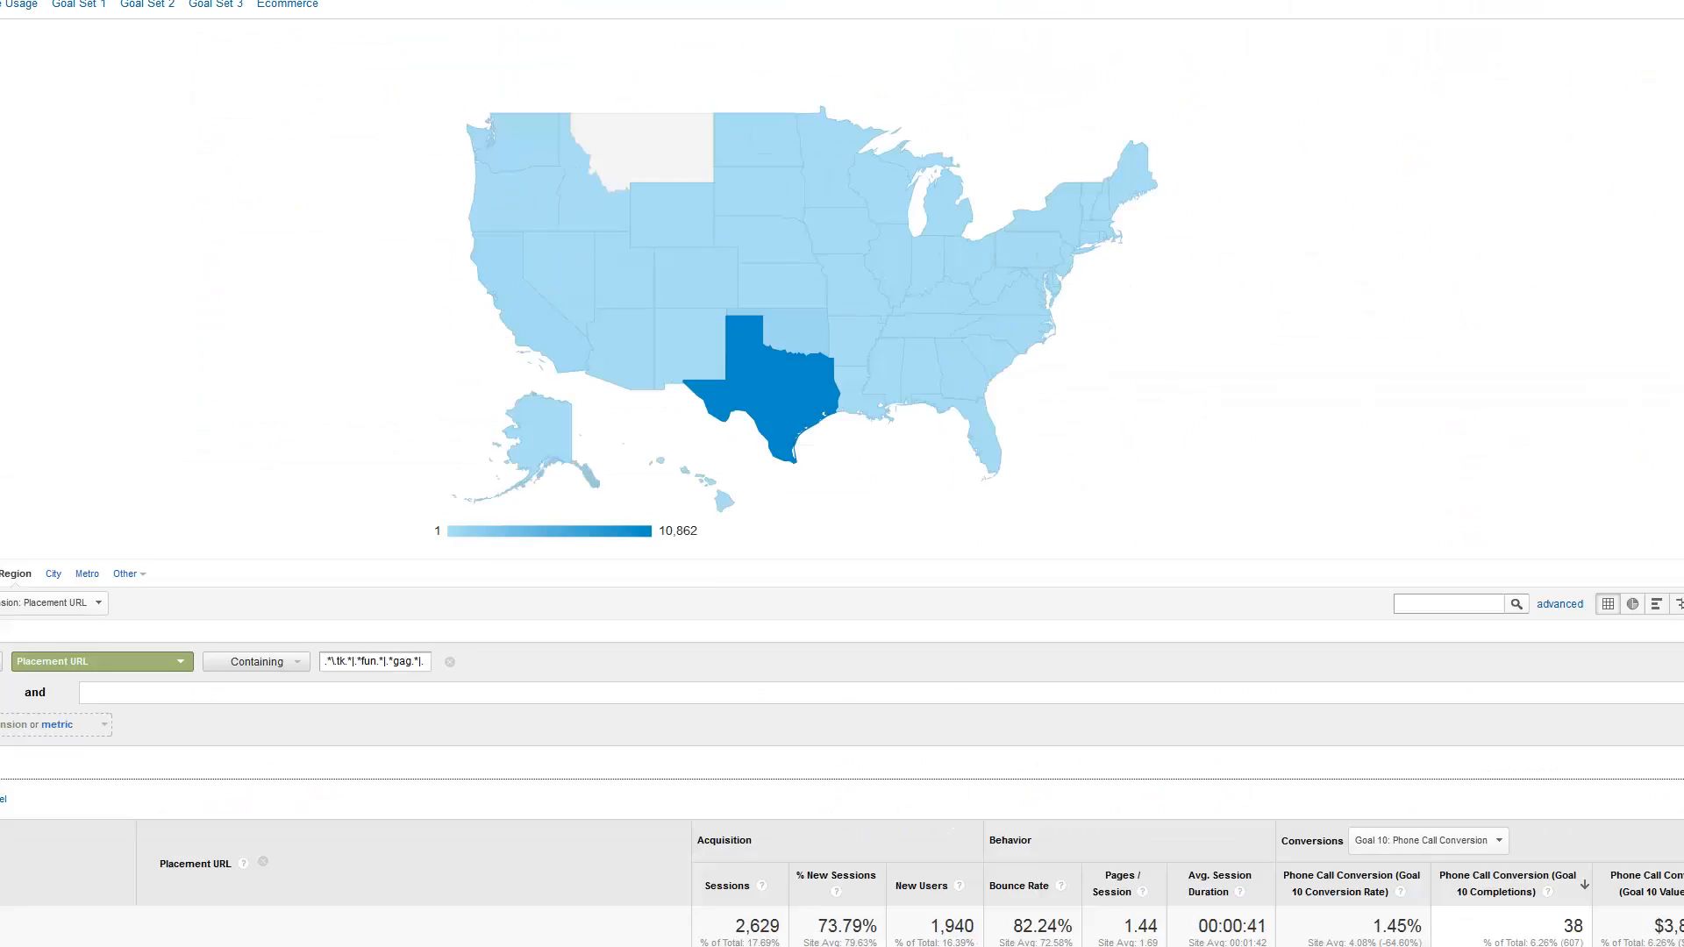
scroll(714, 607, "down", 5)
scroll(714, 607, "down", 2)
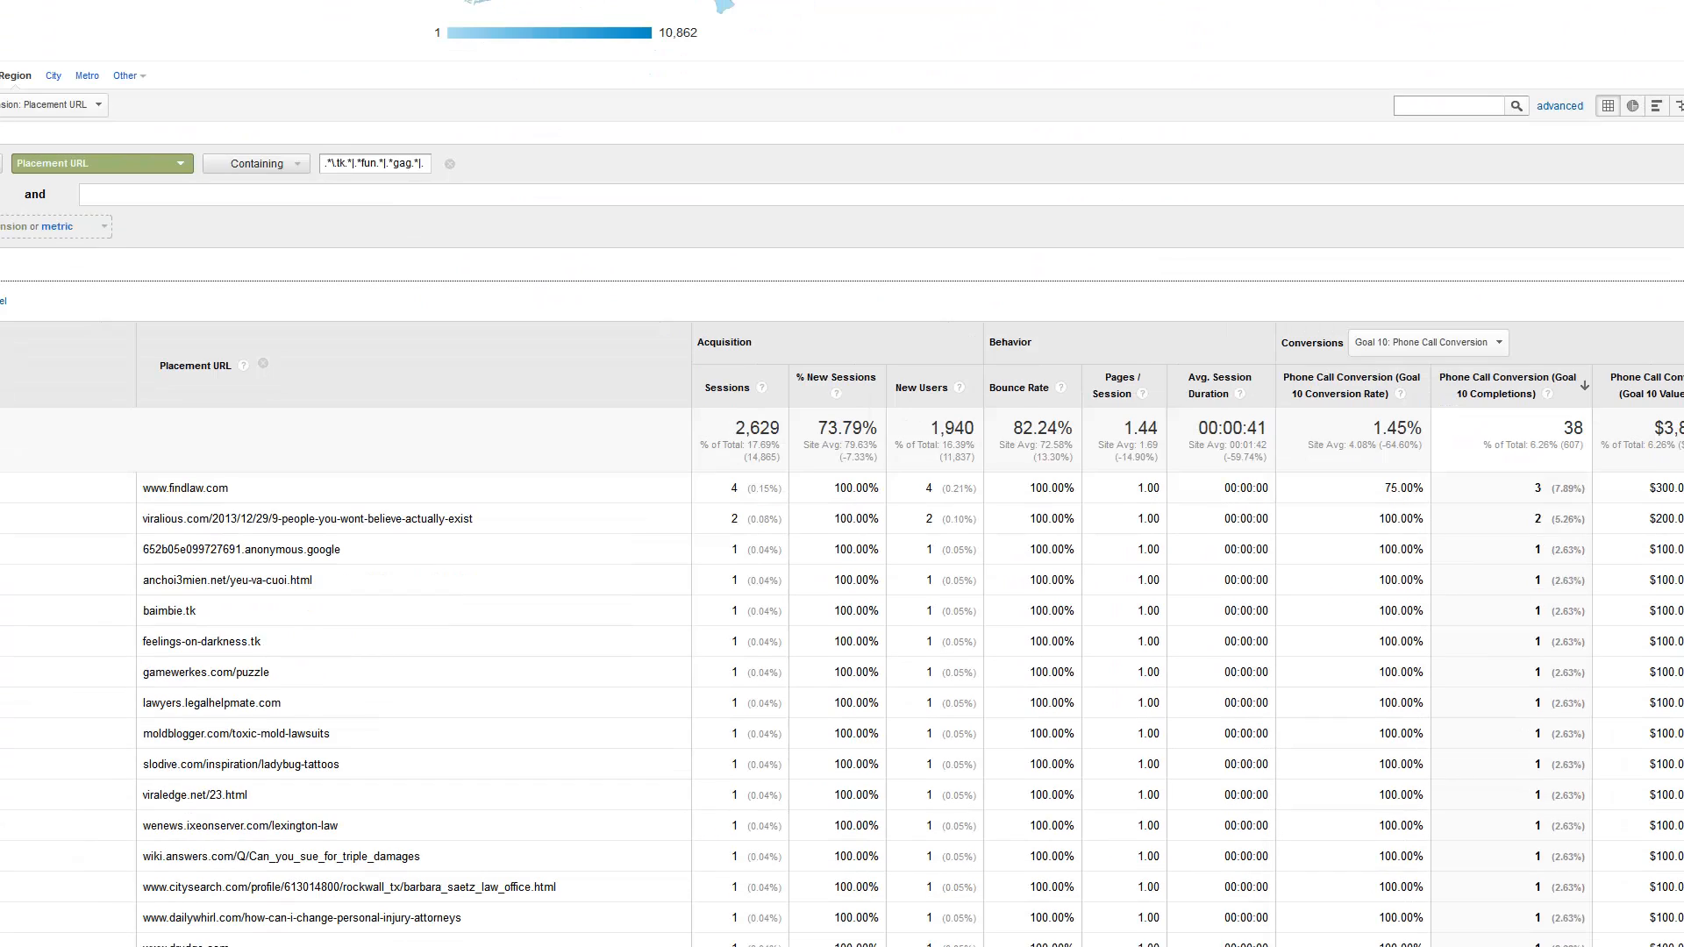
scroll(714, 165, "up", 5)
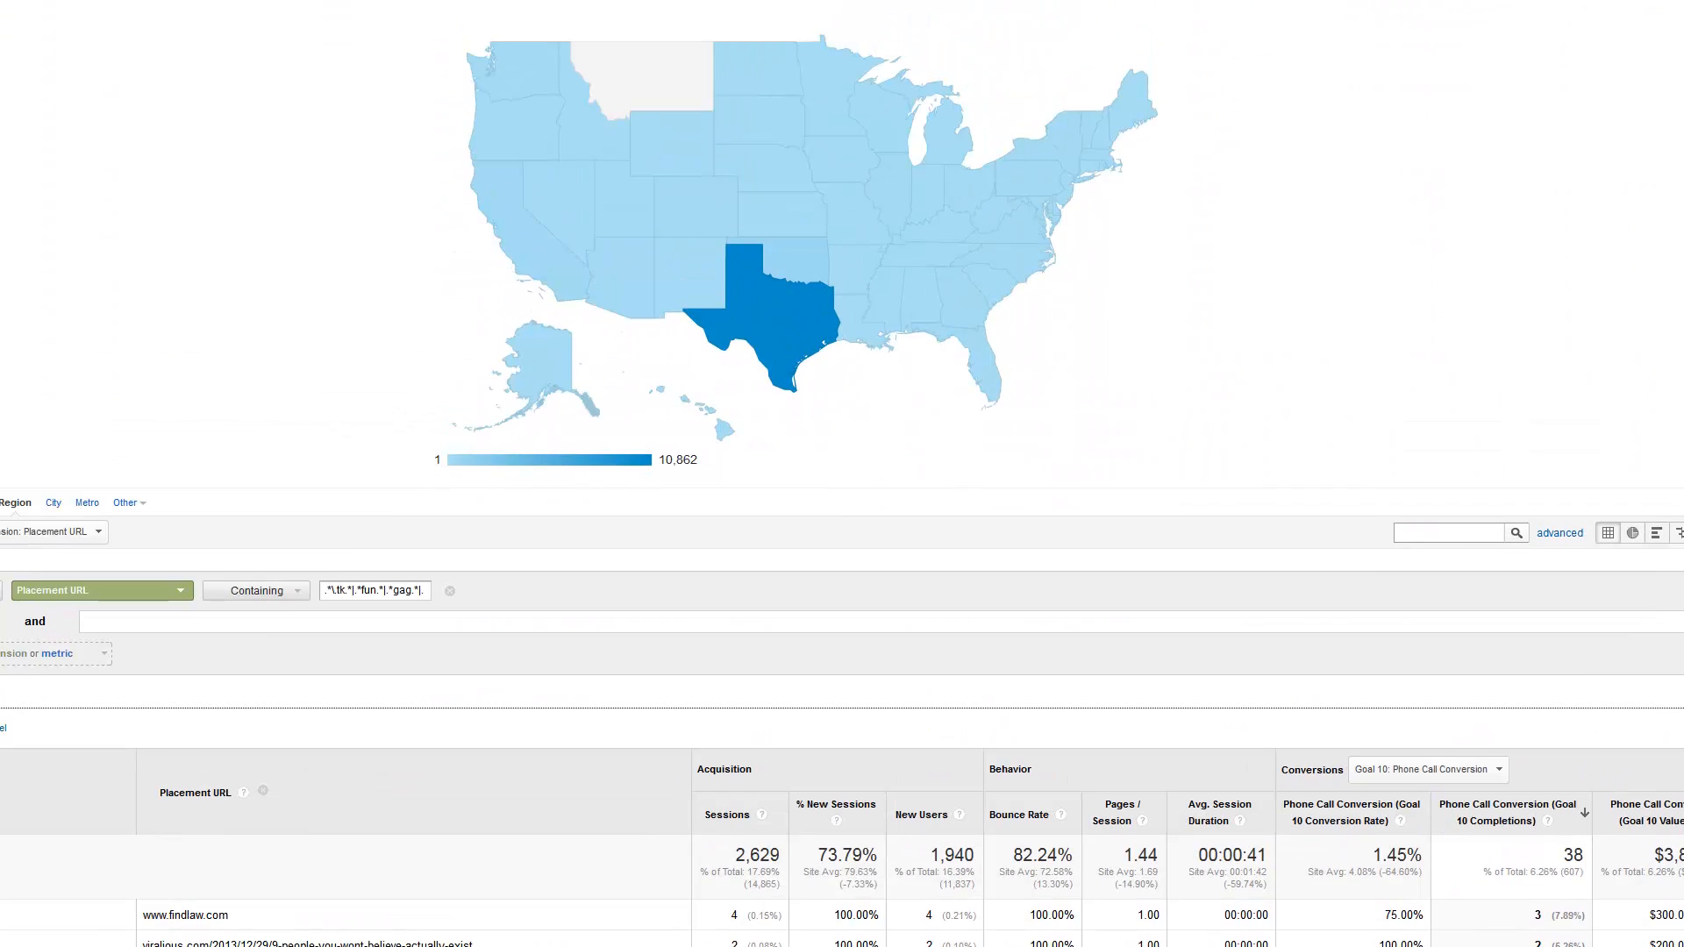
scroll(756, 397, "up", 1)
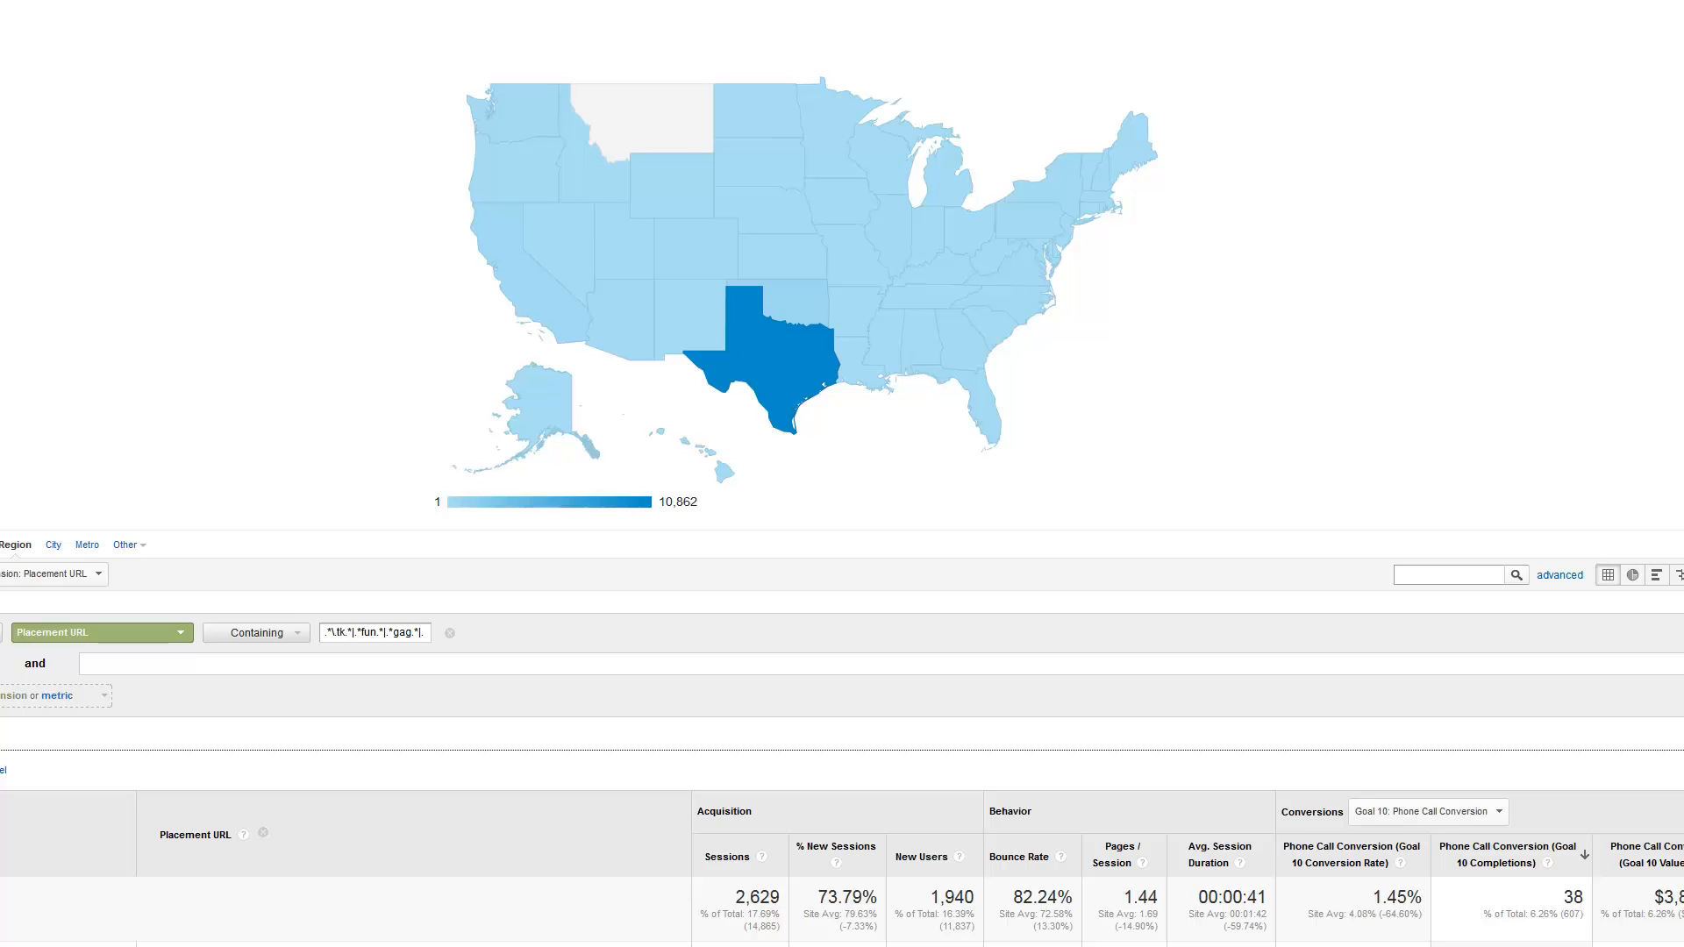
scroll(714, 449, "down", 5)
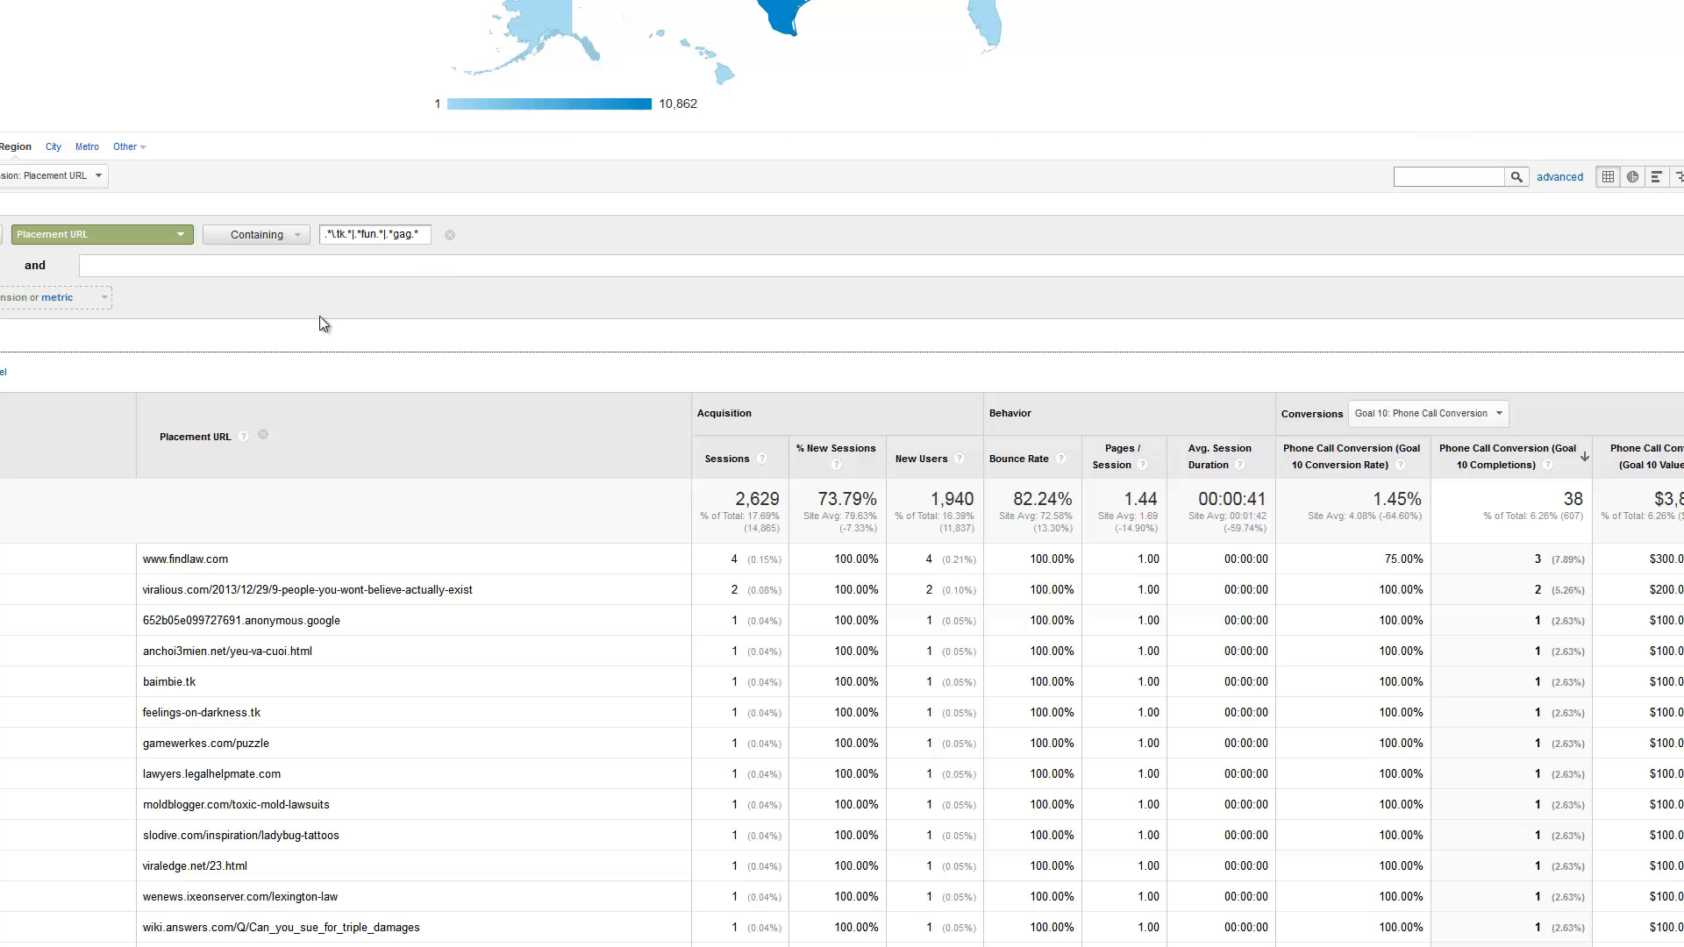
Try applying the advanced filter for Placement URL containing .*\.tk.*|.*fun.*|.*gag.* and check the secondary dimension
left_click(0, 371)
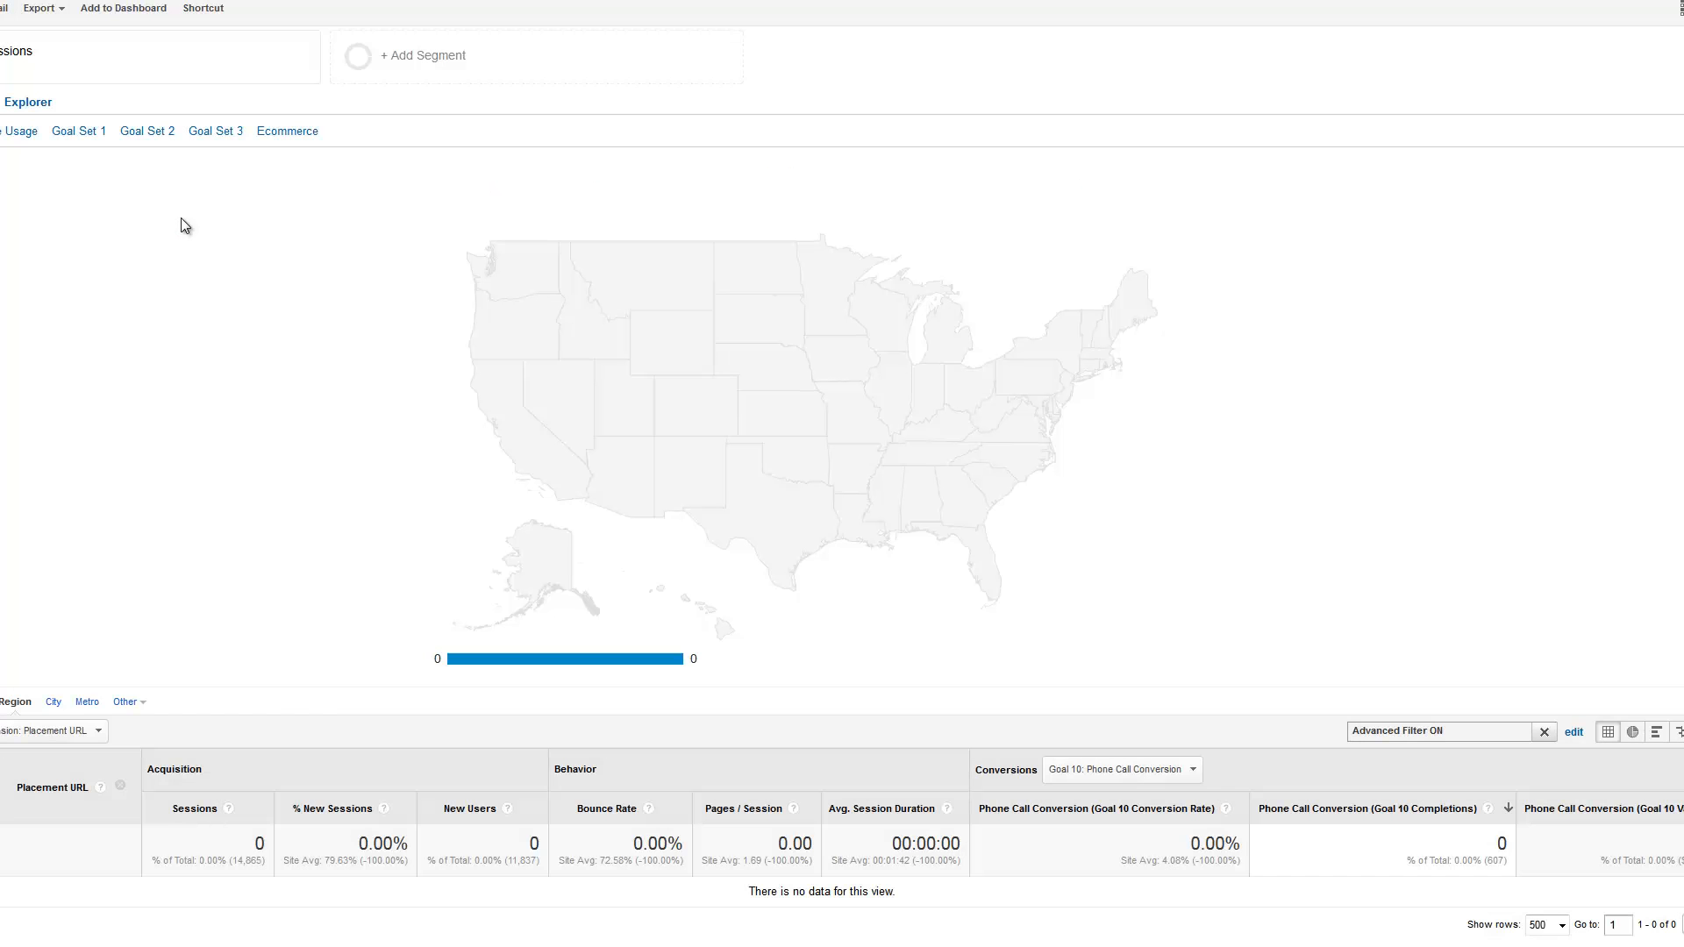
scroll(211, 349, "down", 1)
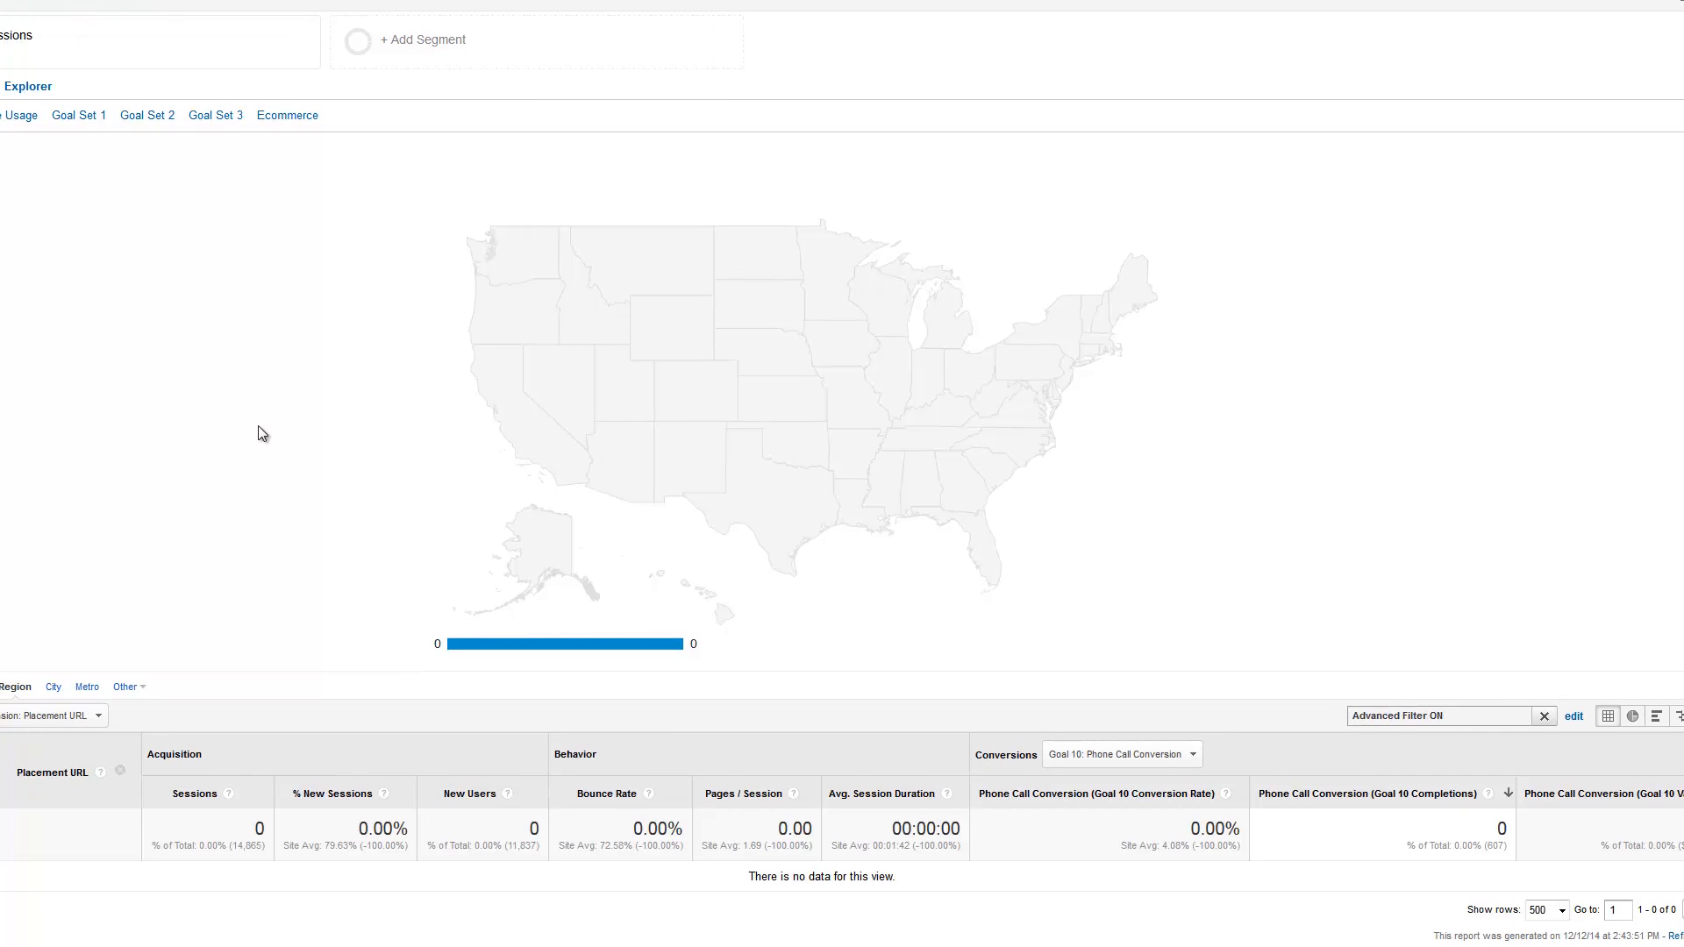
left_click(98, 717)
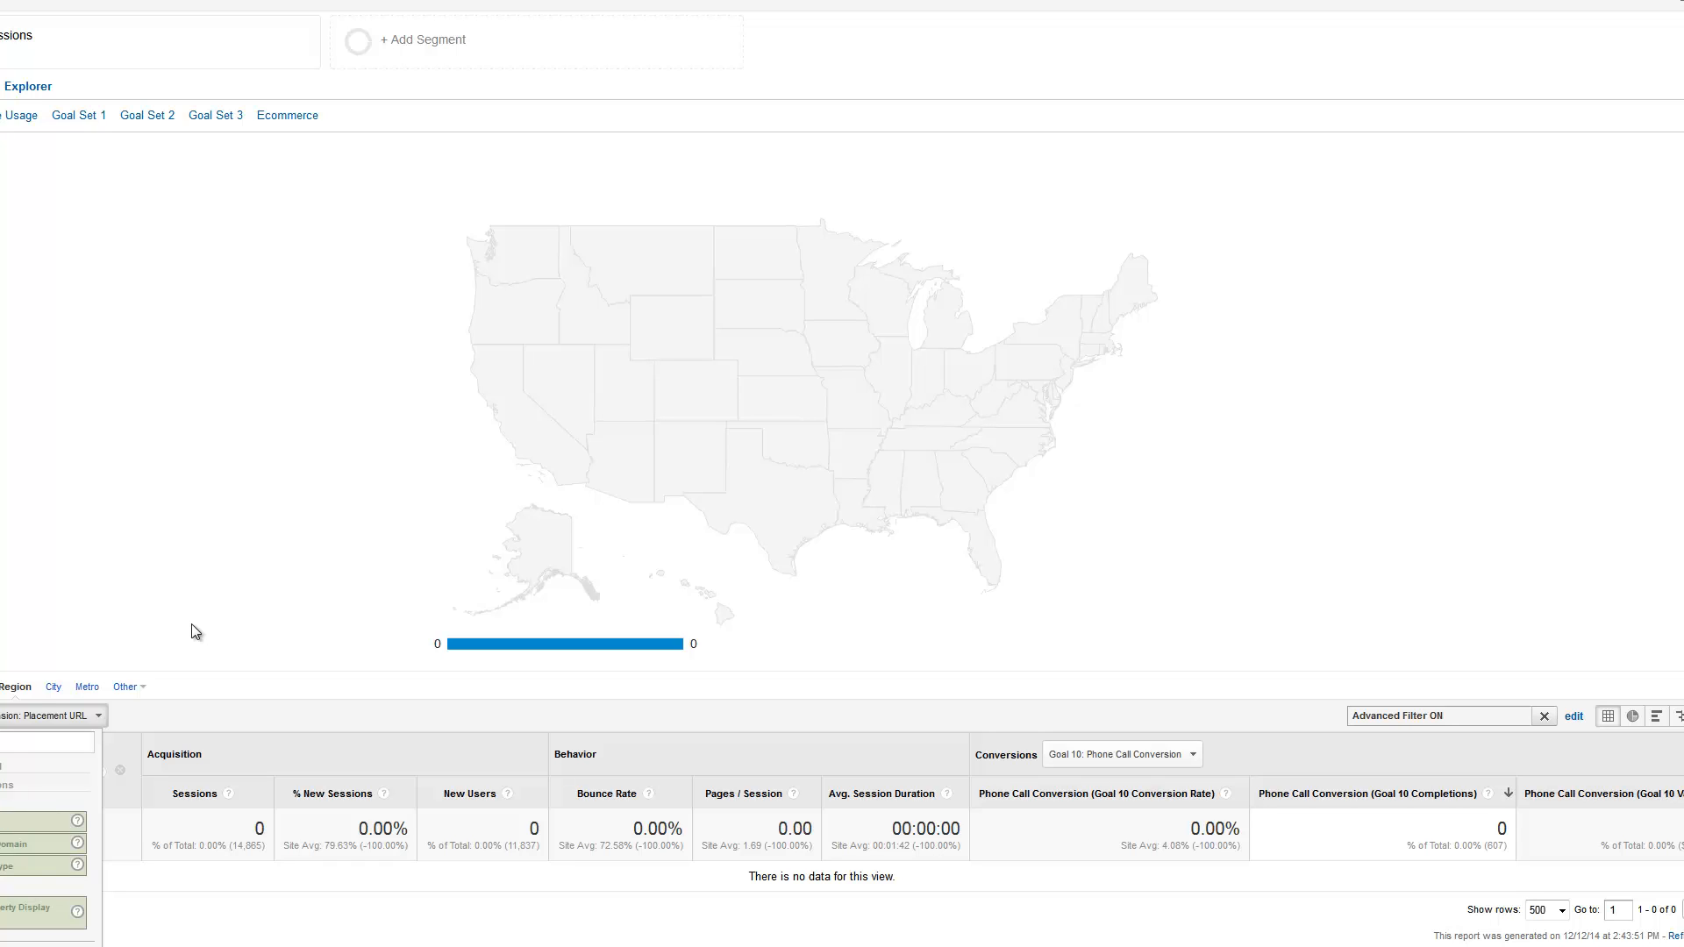
left_click(195, 631)
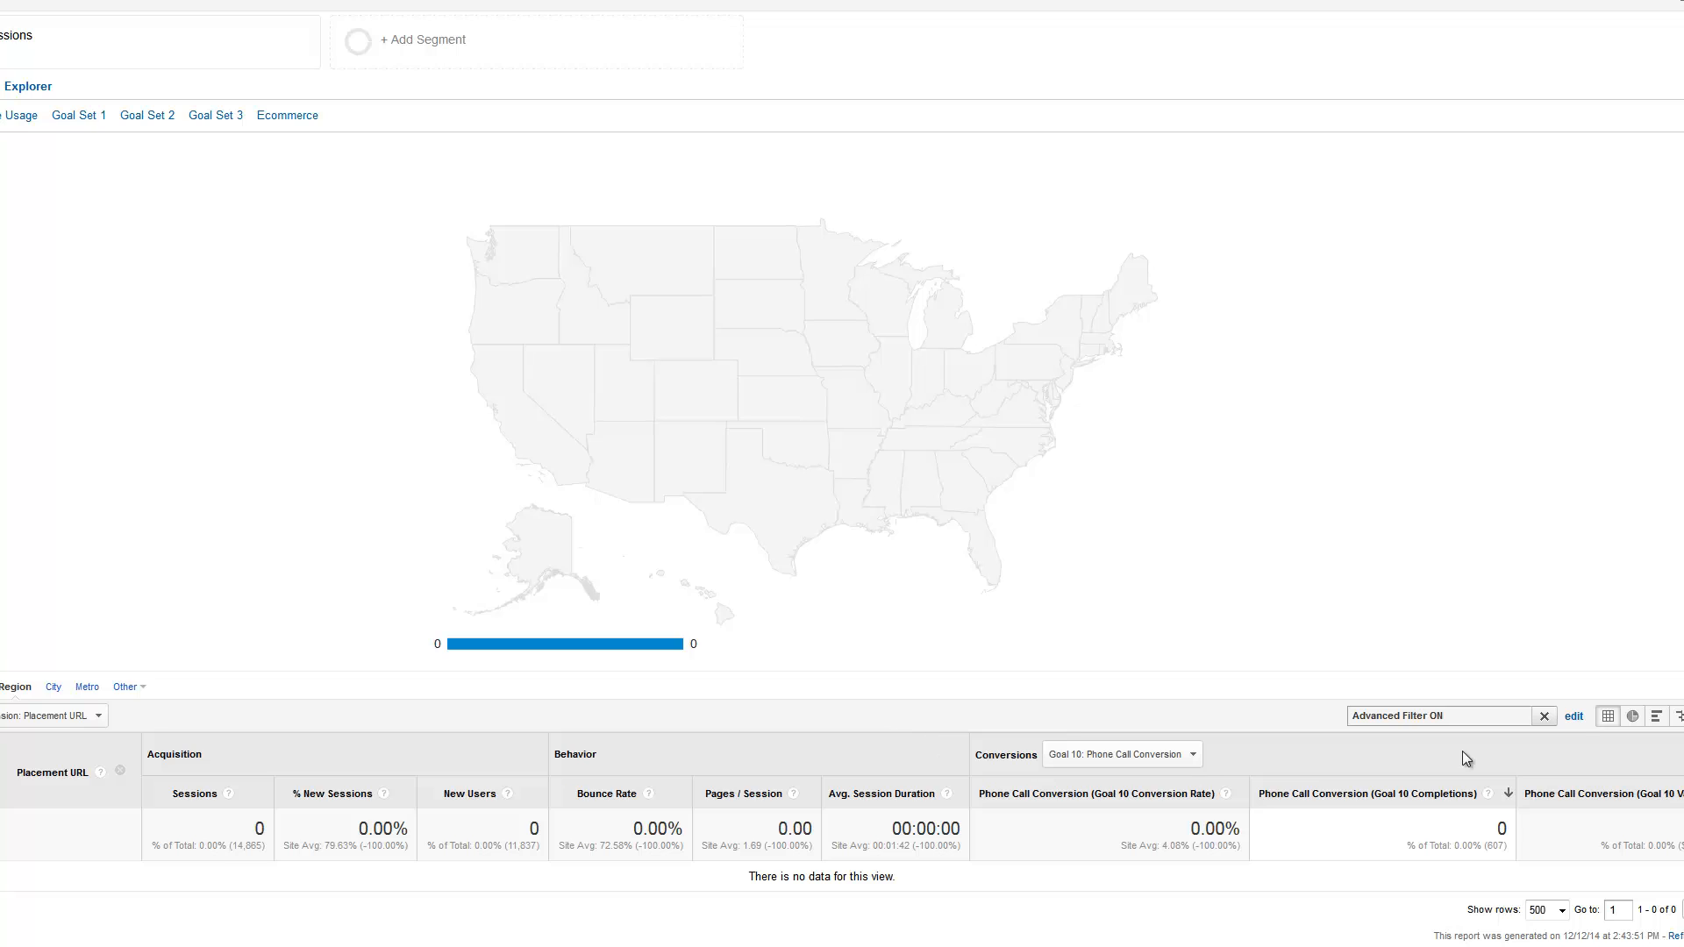
Change the Placement URL filter condition to Matching RegExp and apply the filter
left_click(1574, 718)
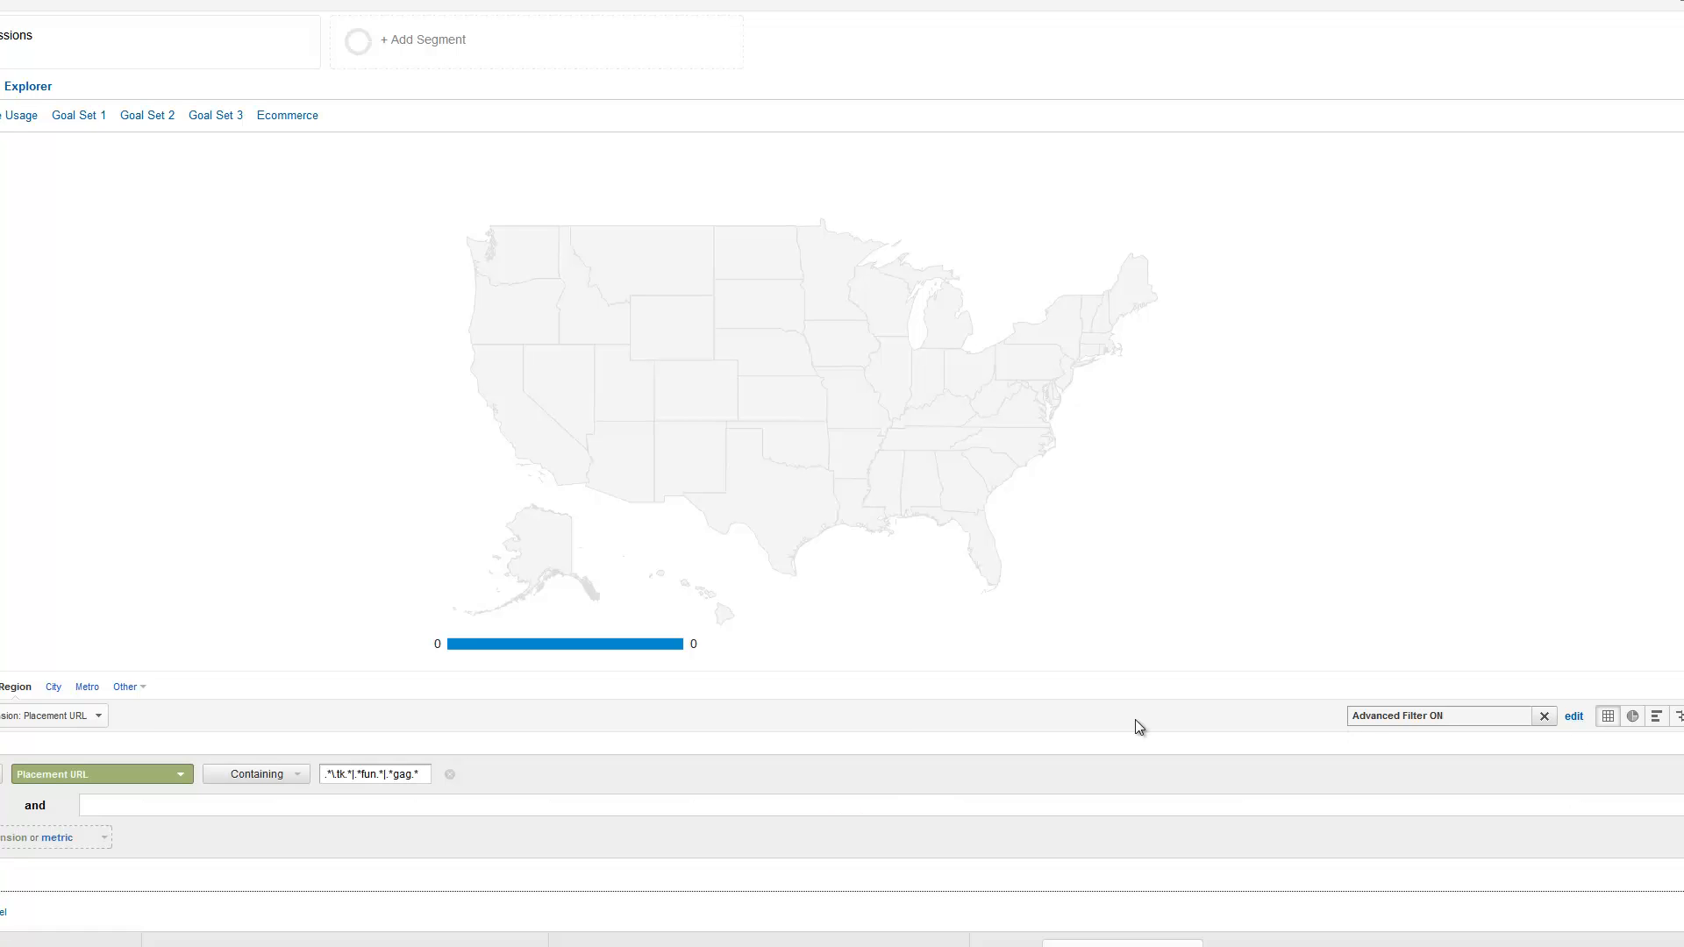
left_click(297, 775)
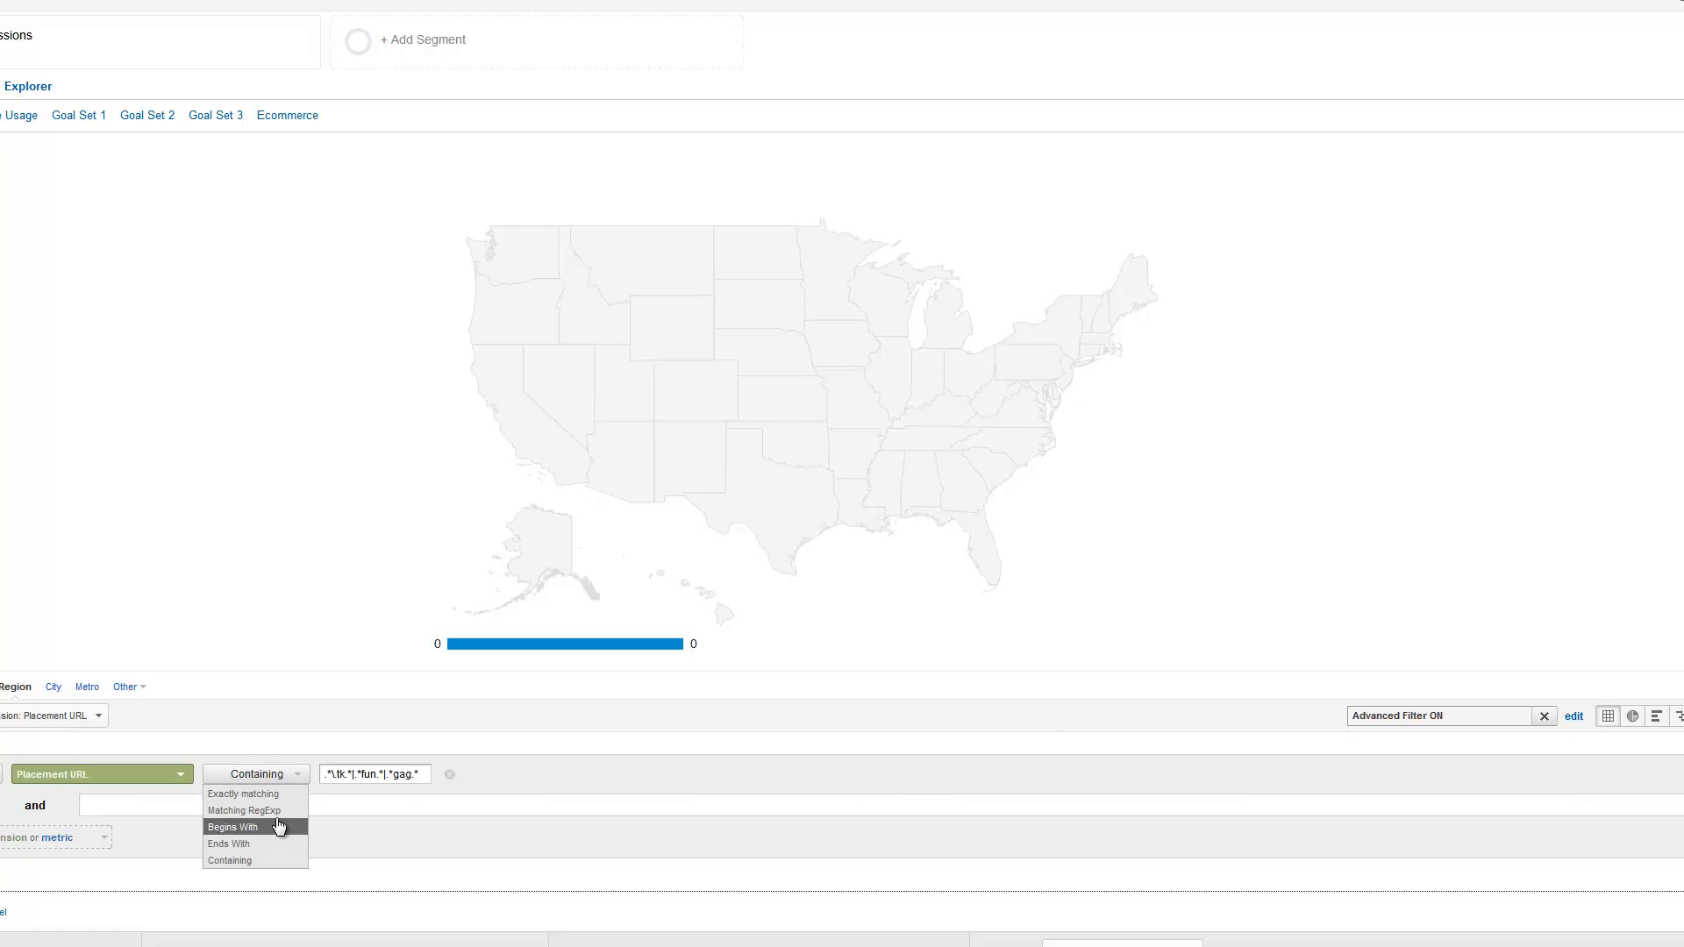
left_click(273, 813)
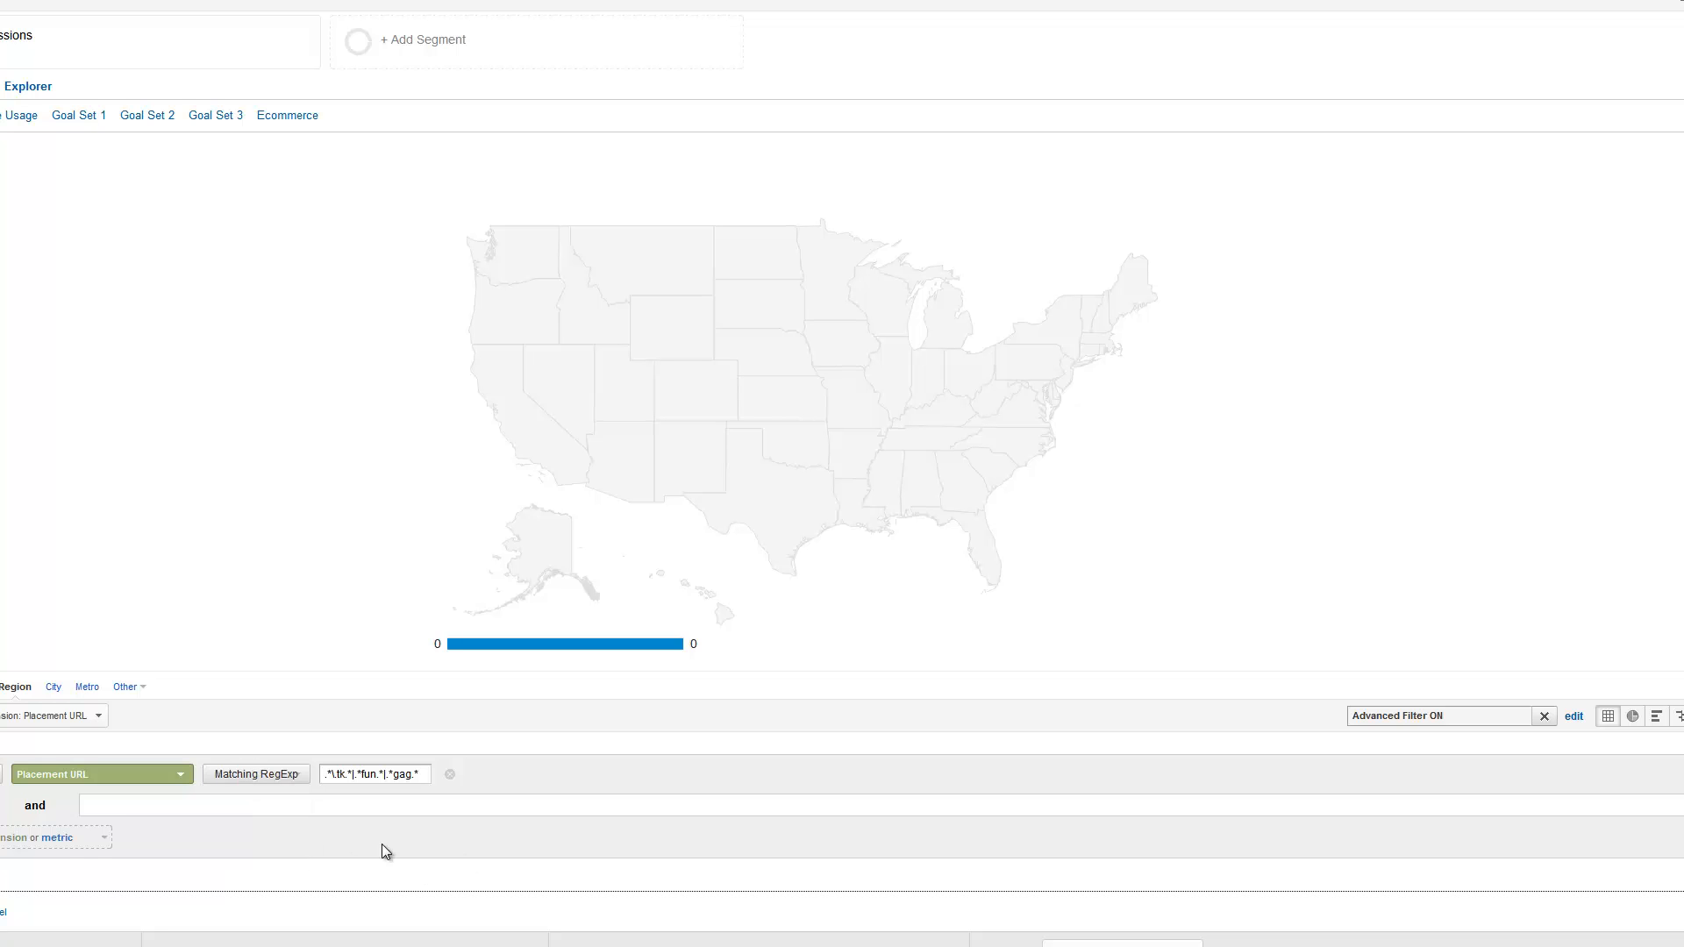
left_click(0, 912)
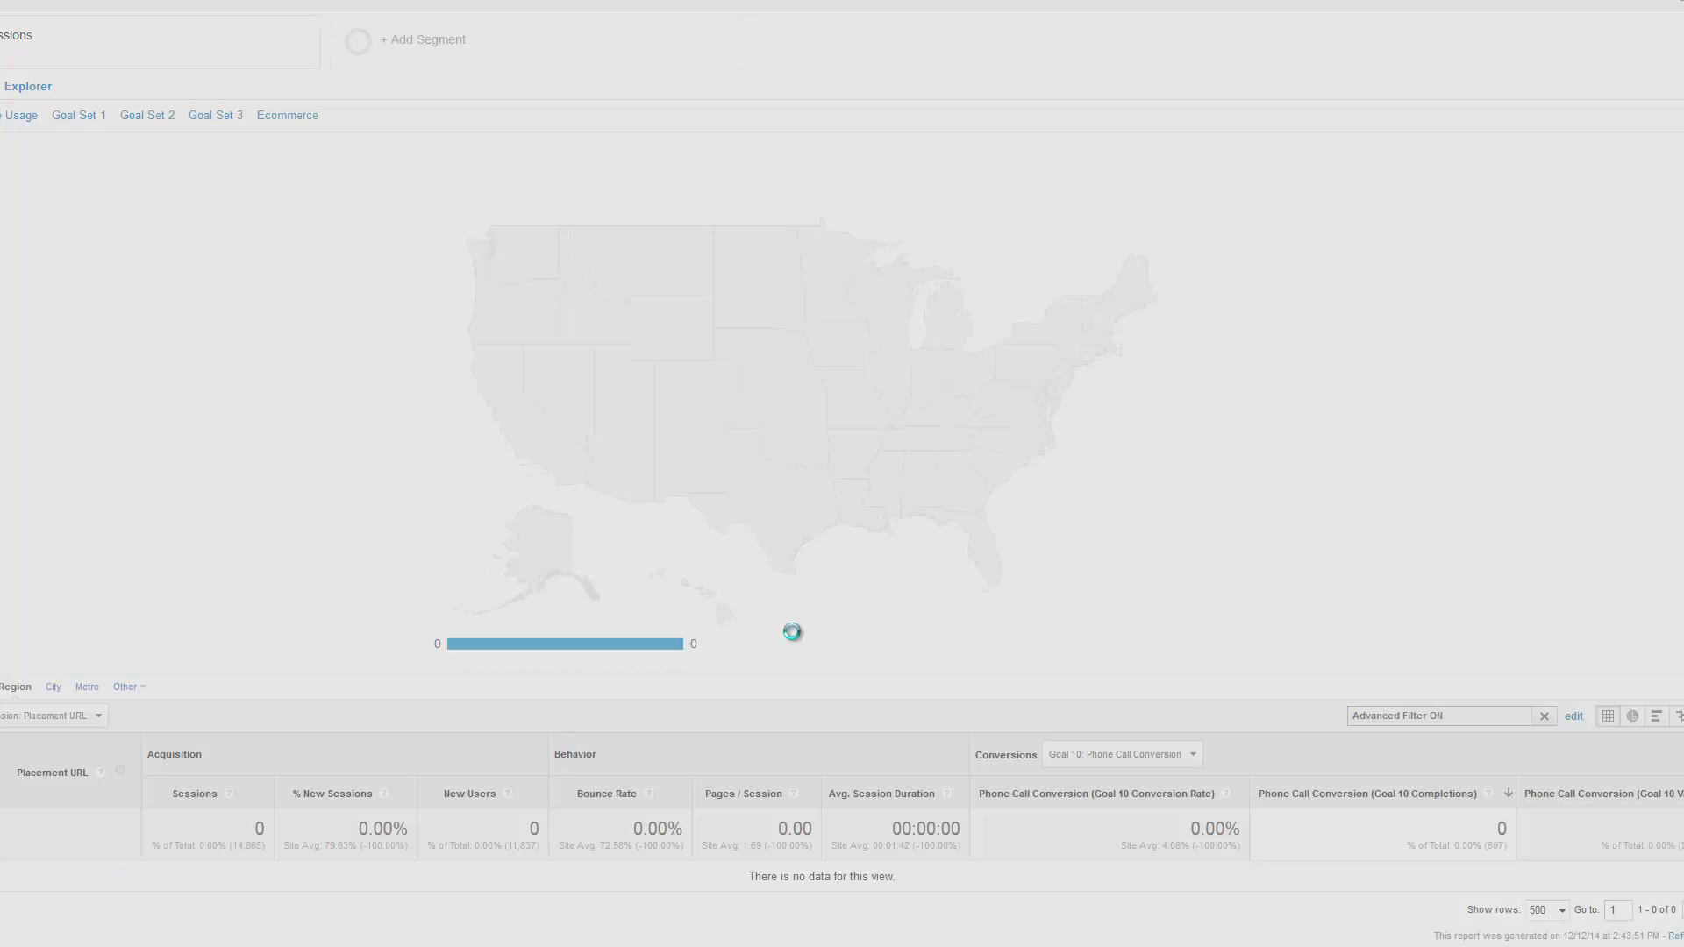
Review the placements matching the tk, fun and gag patterns along with their phone call conversions
scroll(1093, 494, "down", 4)
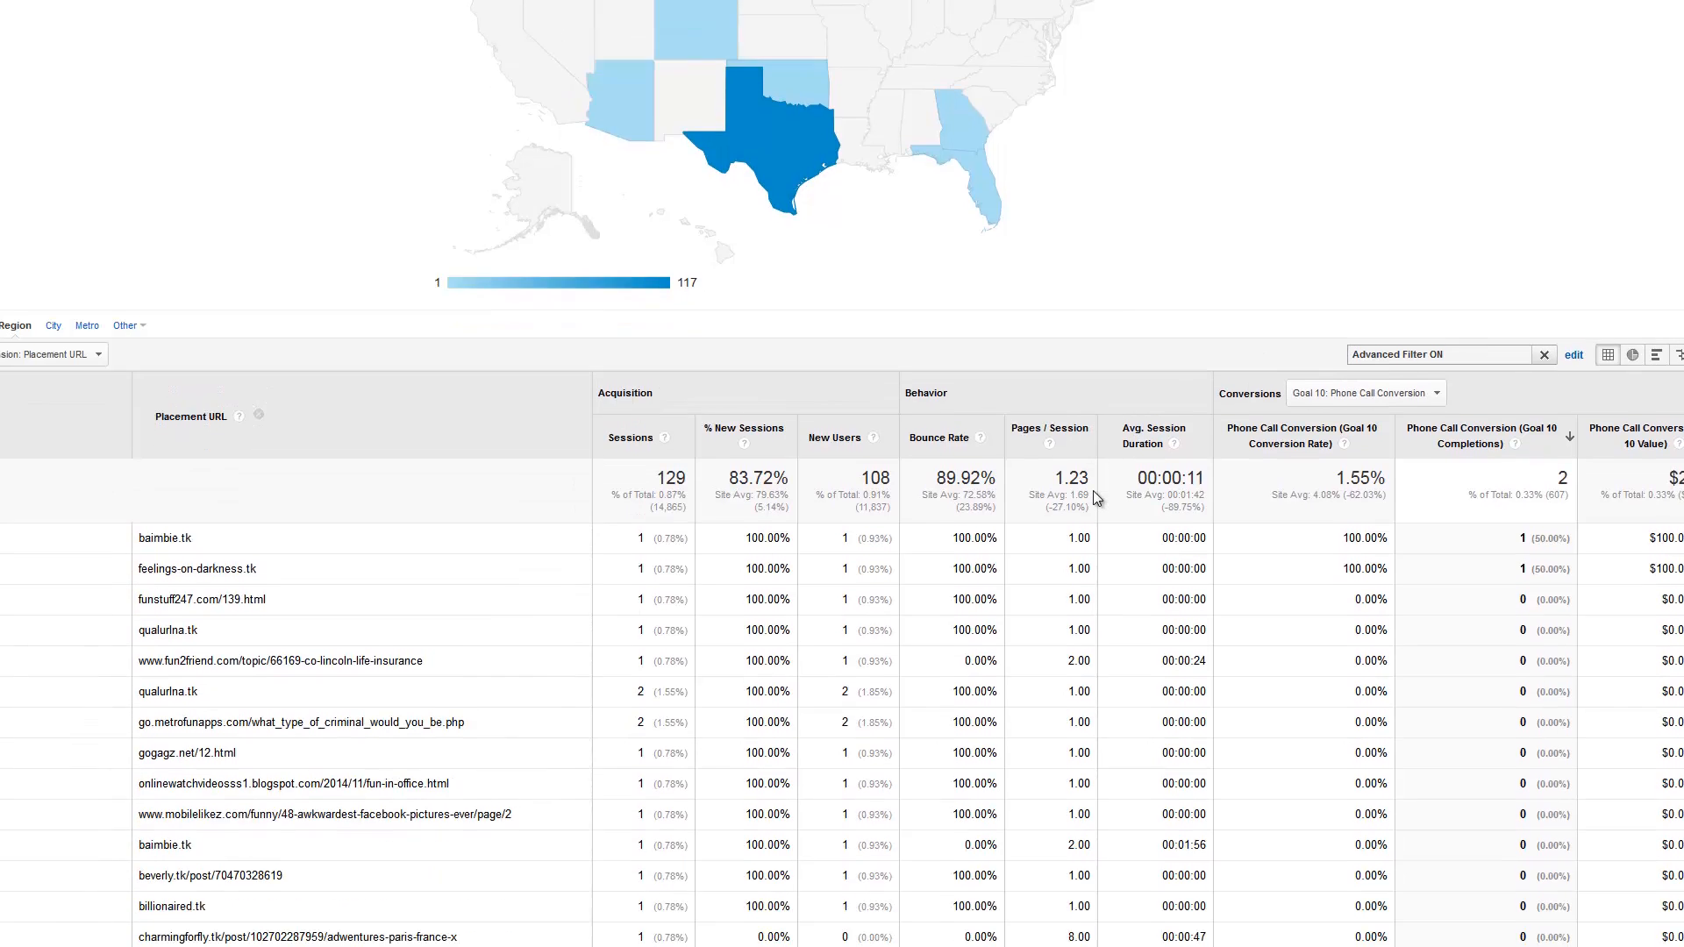
scroll(1093, 498, "down", 3)
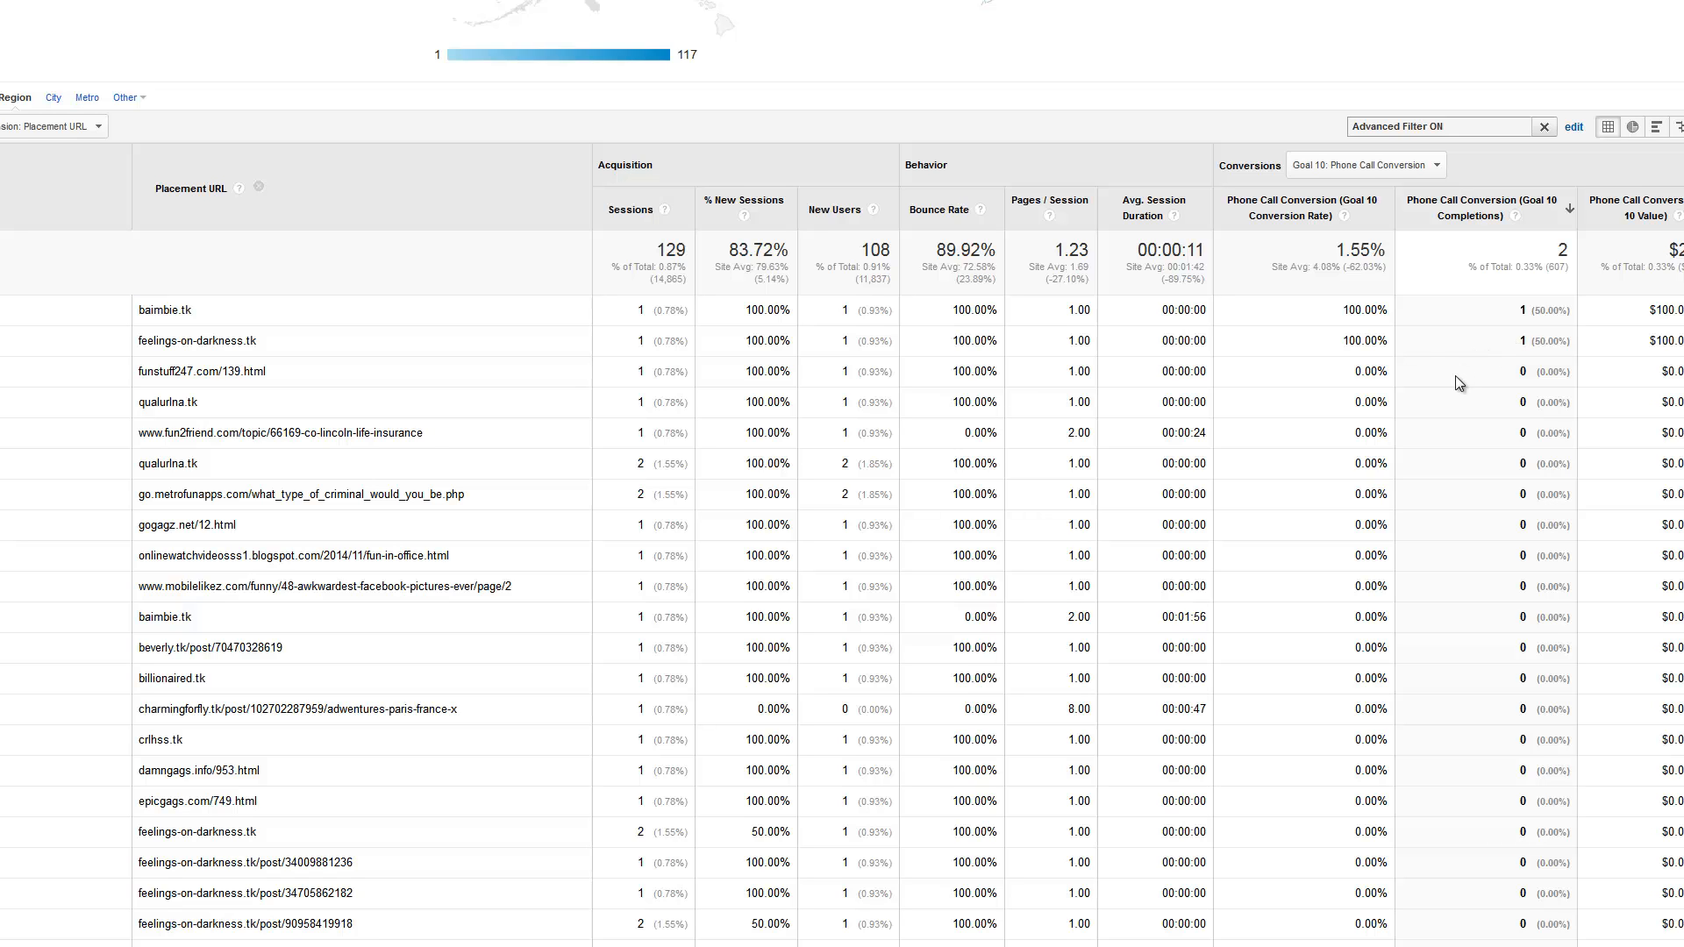
scroll(1446, 393, "up", 2)
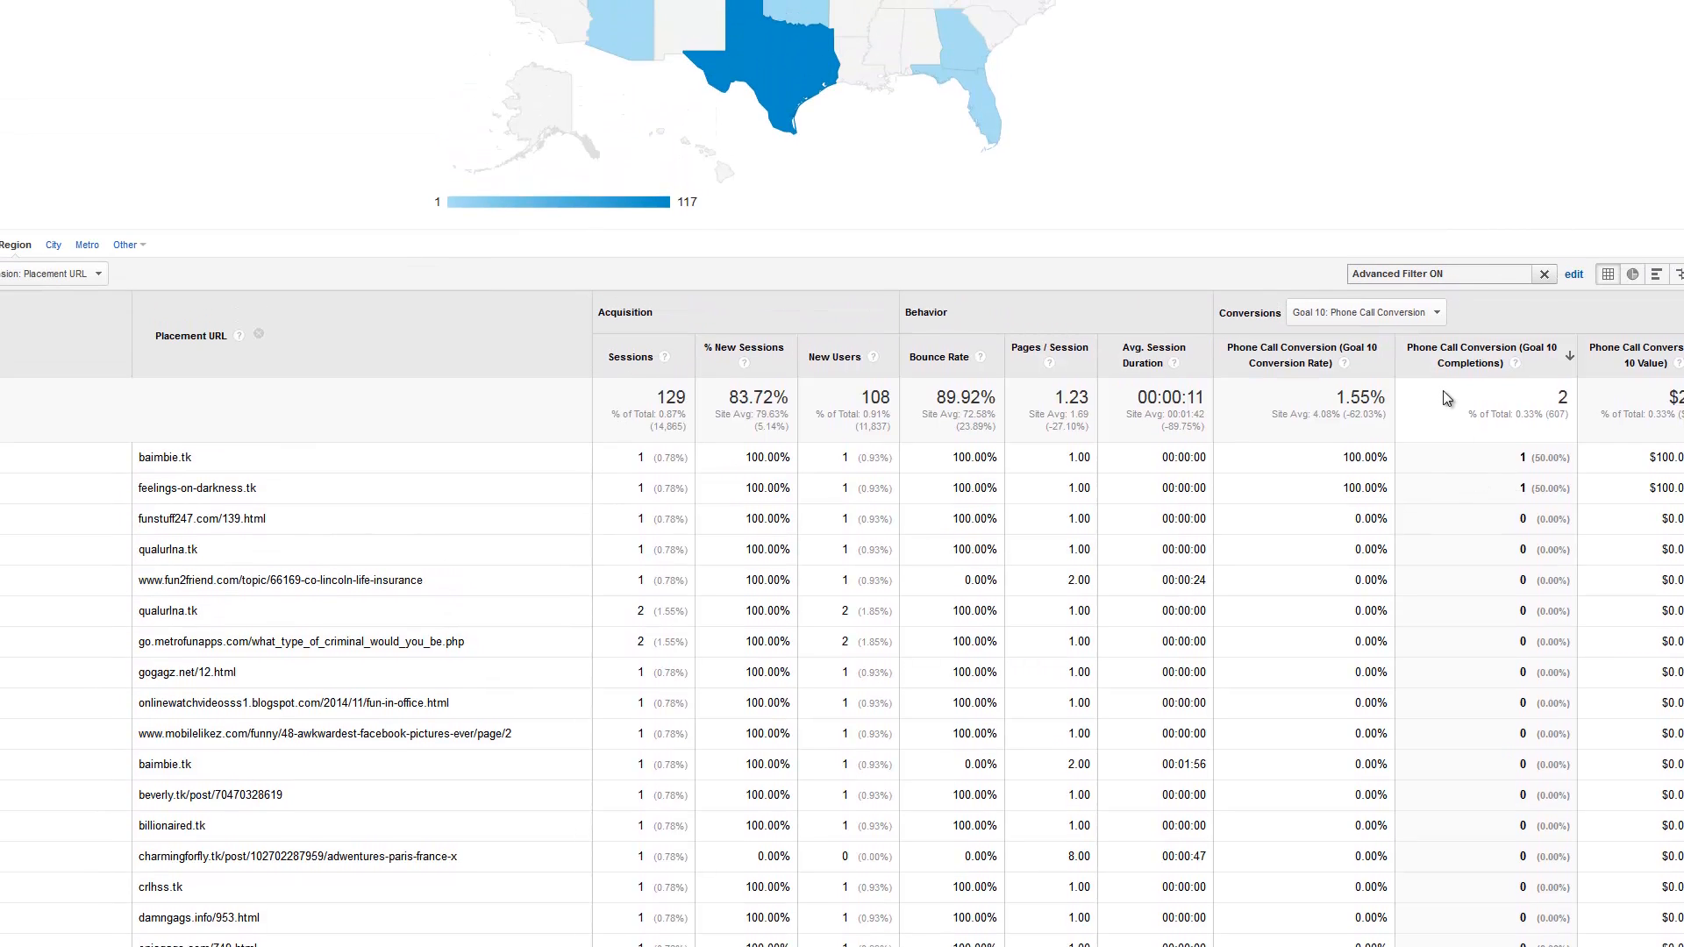
scroll(1443, 391, "up", 2)
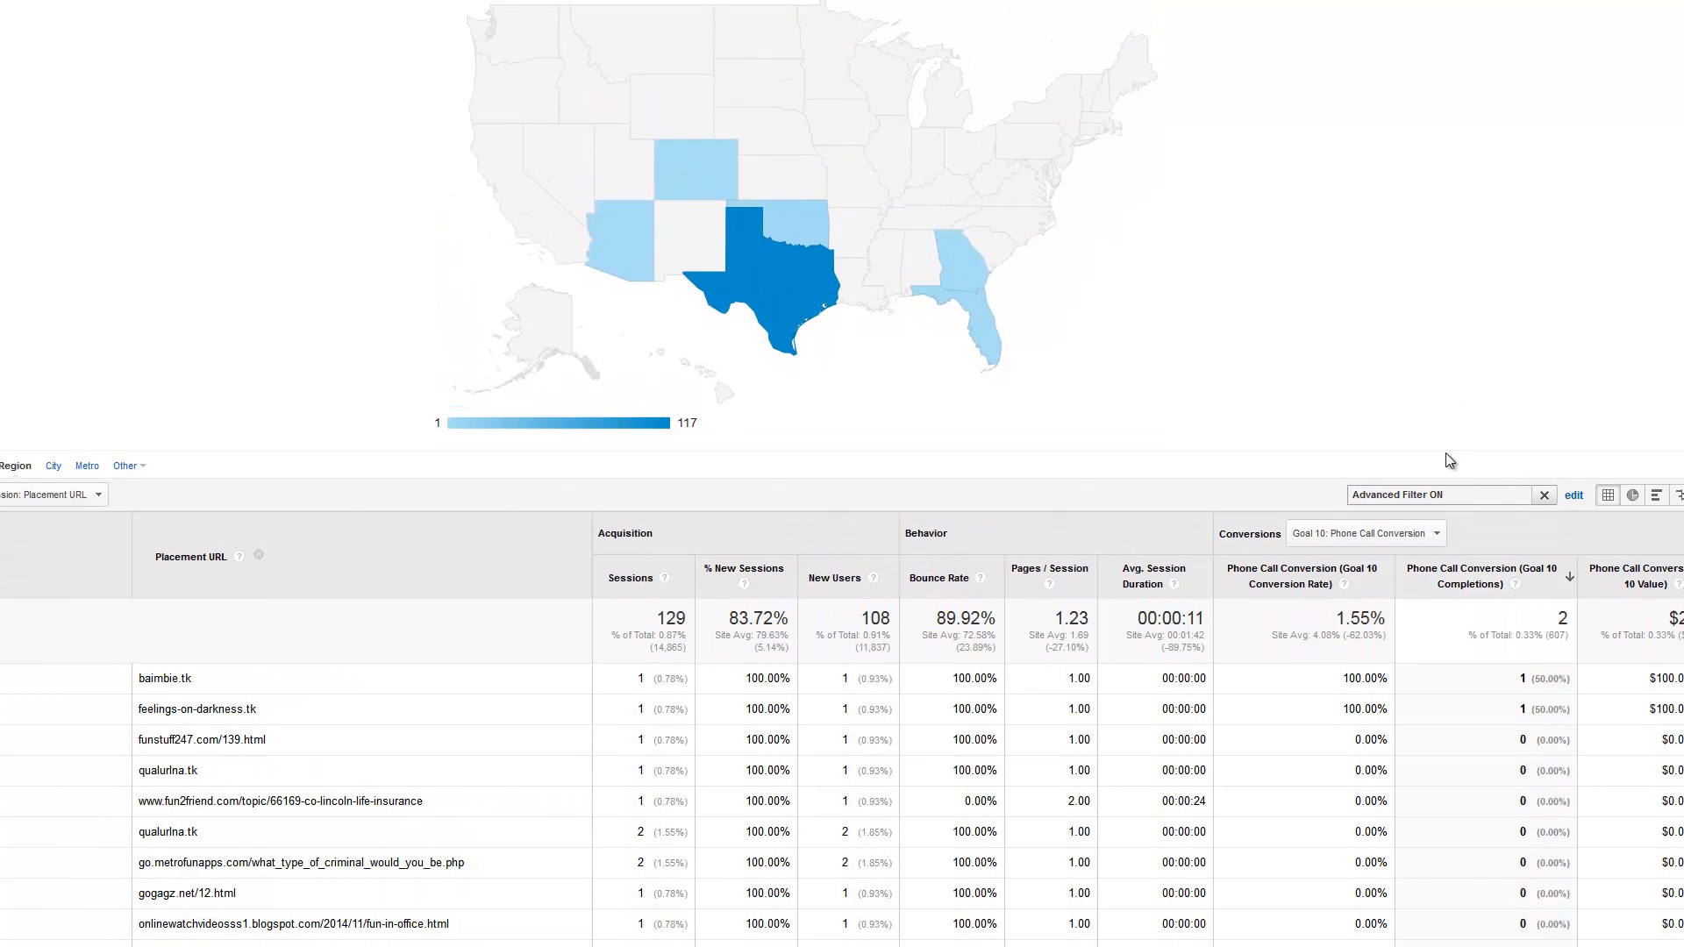
scroll(1497, 495, "up", 1)
scroll(1404, 482, "down", 1)
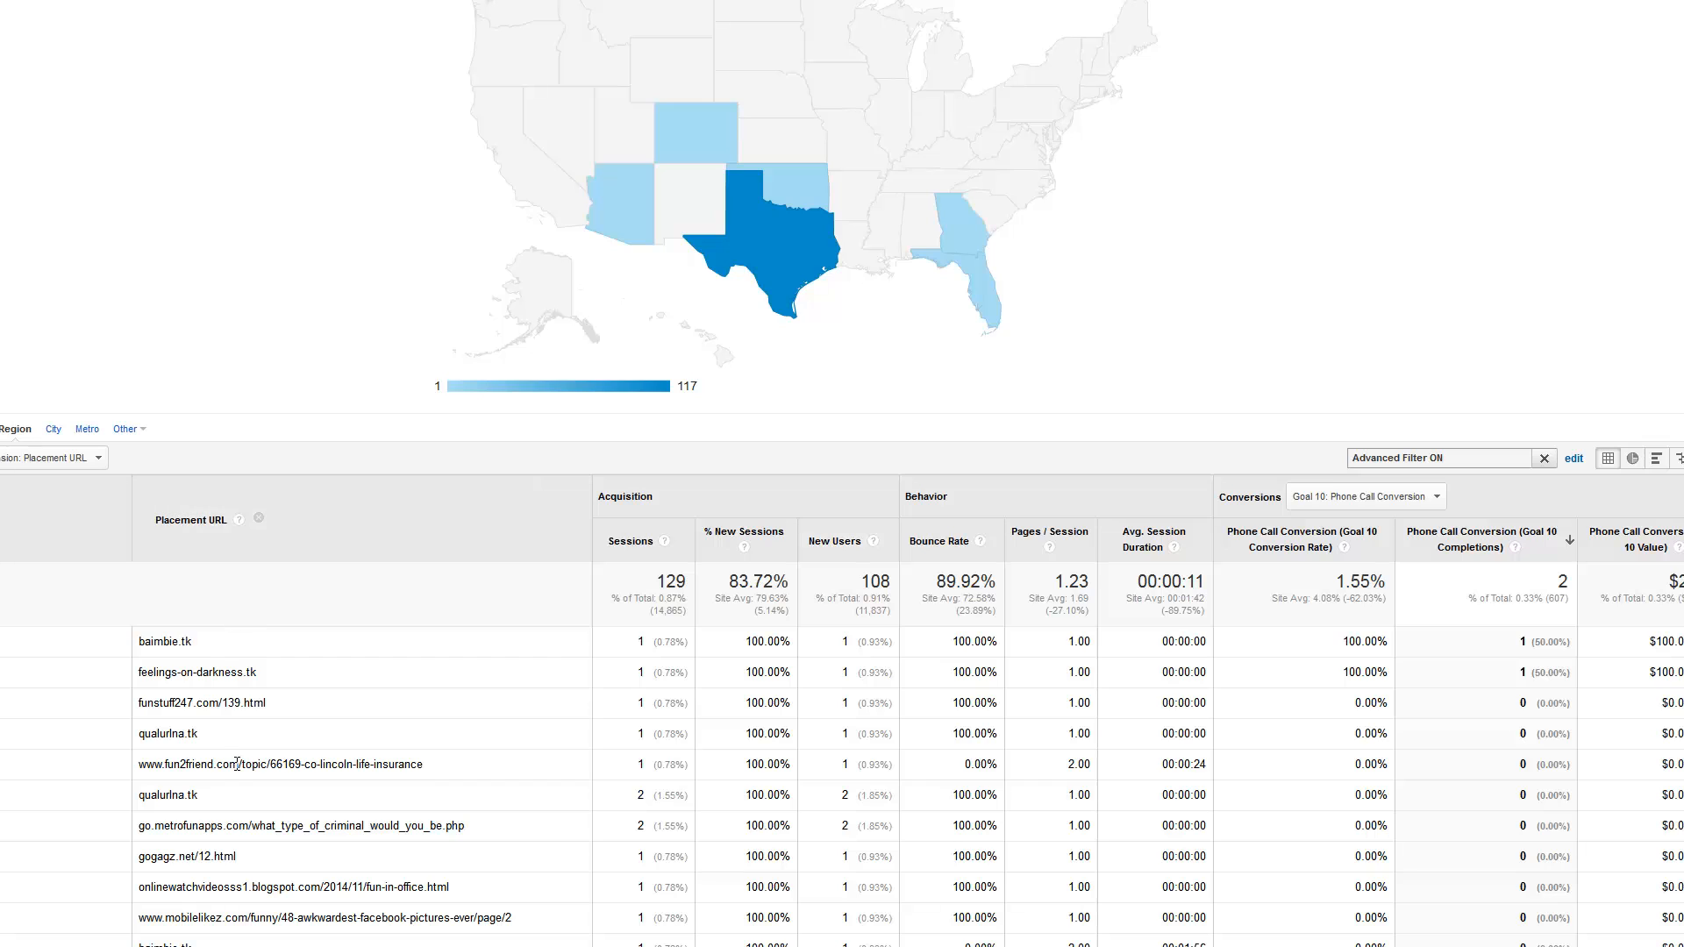
Reopen the advanced filter for editing, keeping Placement URL as the dimension and Matching RegExp as the match type
left_click(1574, 458)
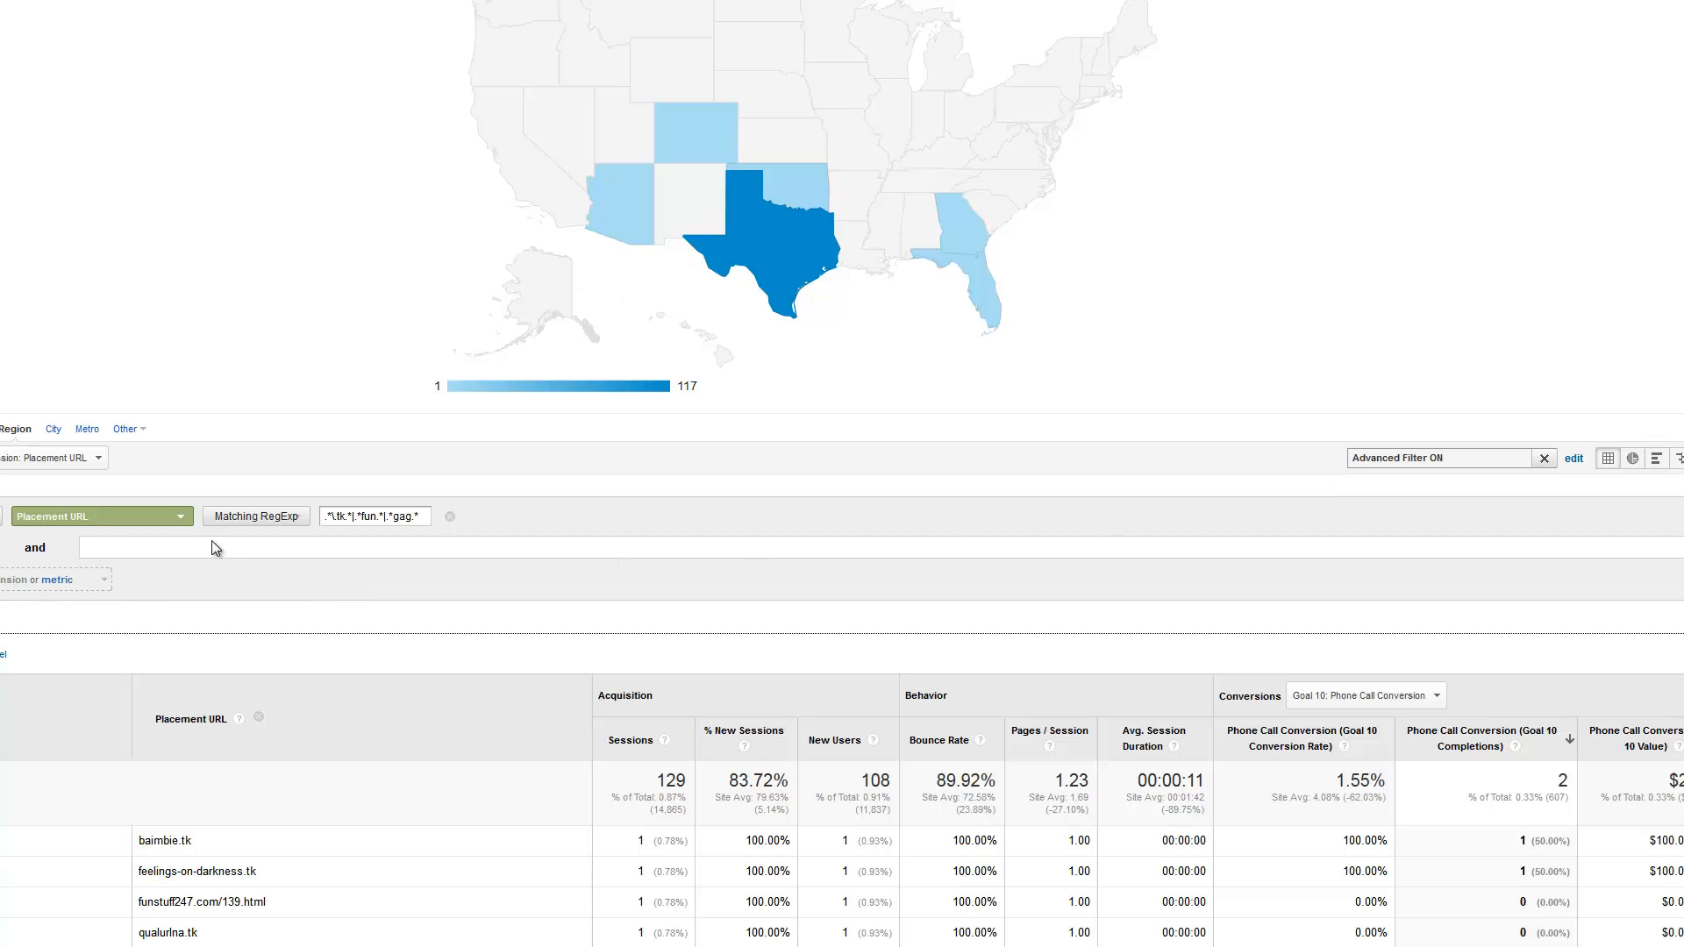
left_click(181, 520)
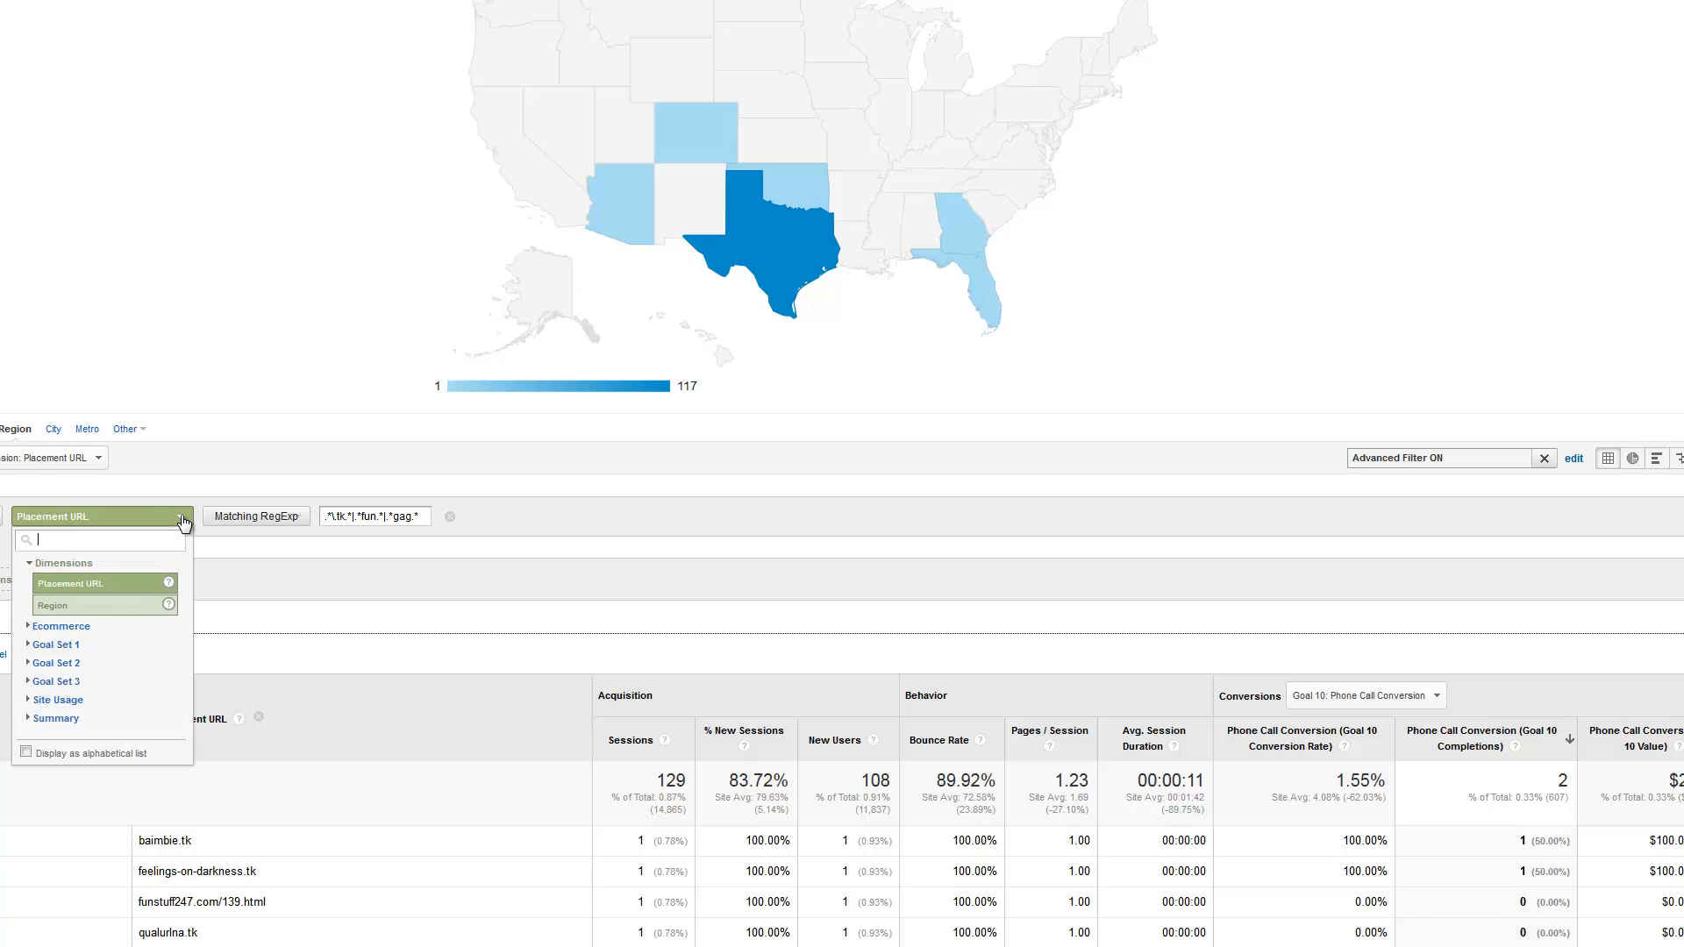
left_click(111, 594)
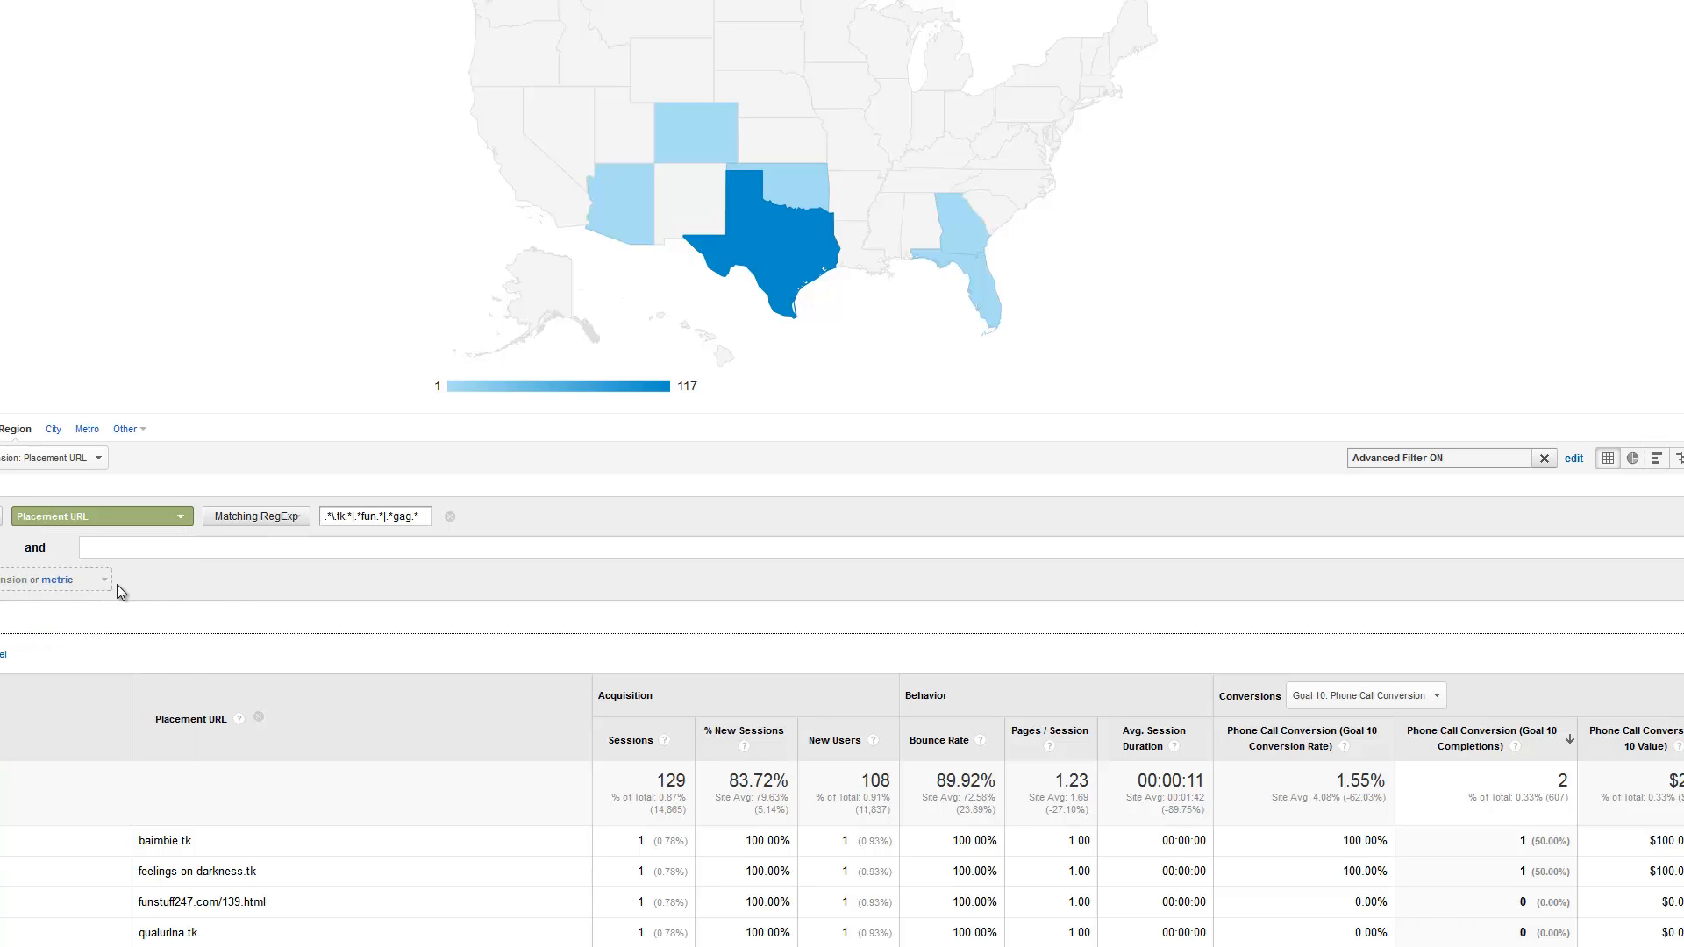
left_click(295, 525)
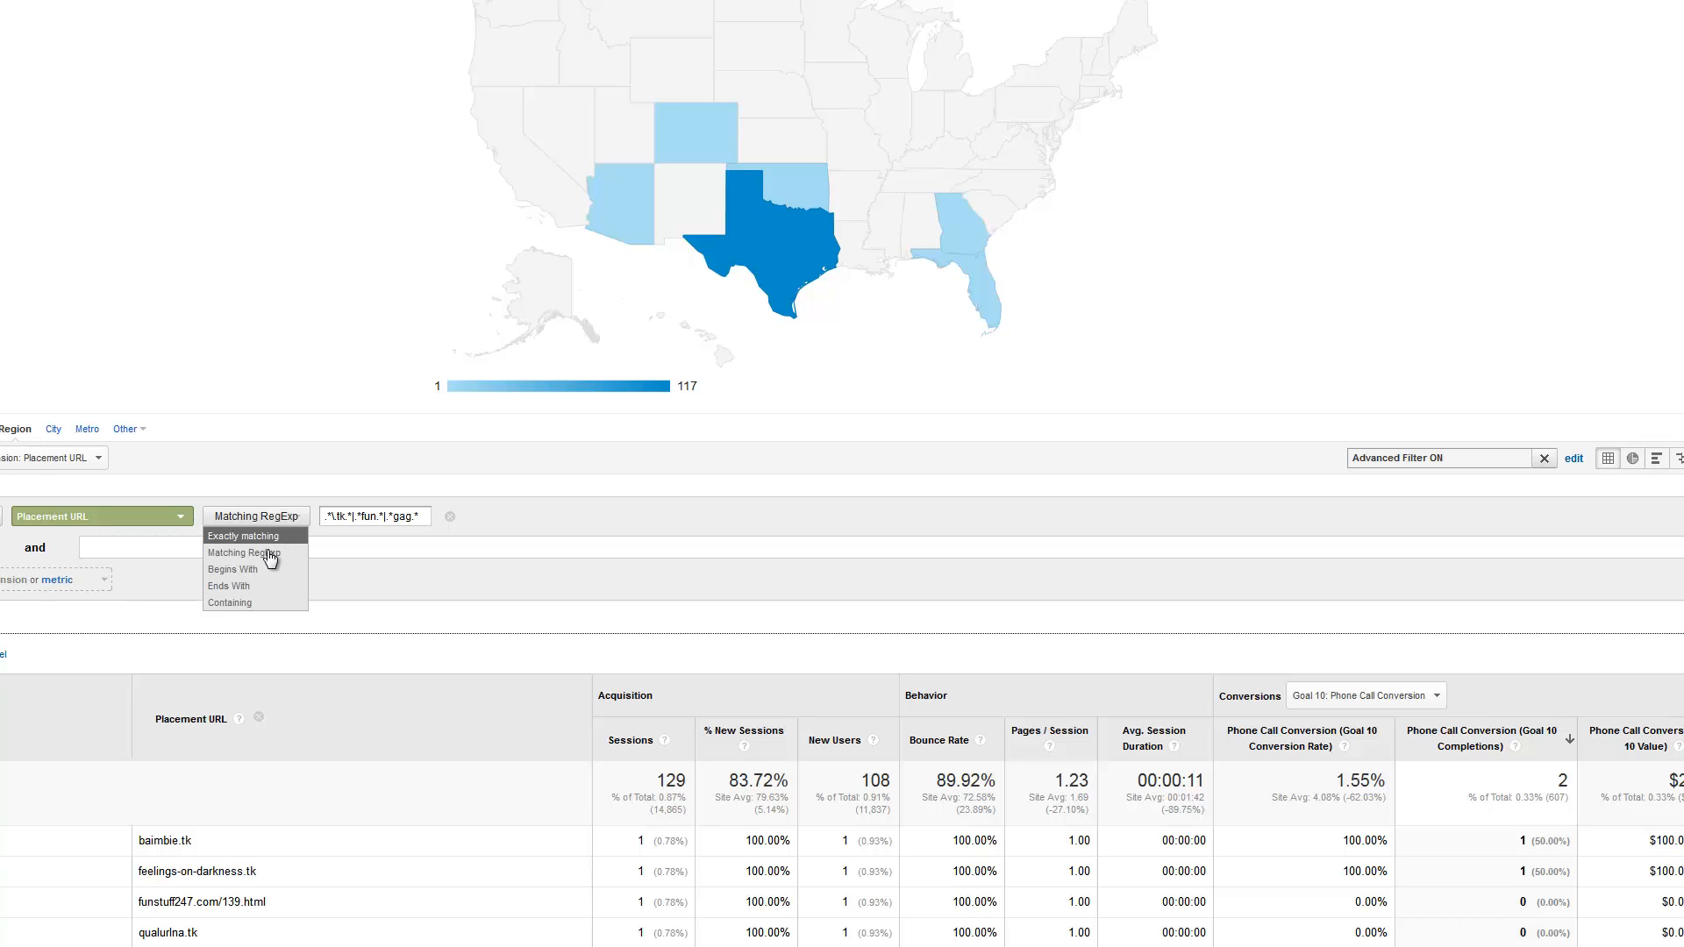
left_click(353, 538)
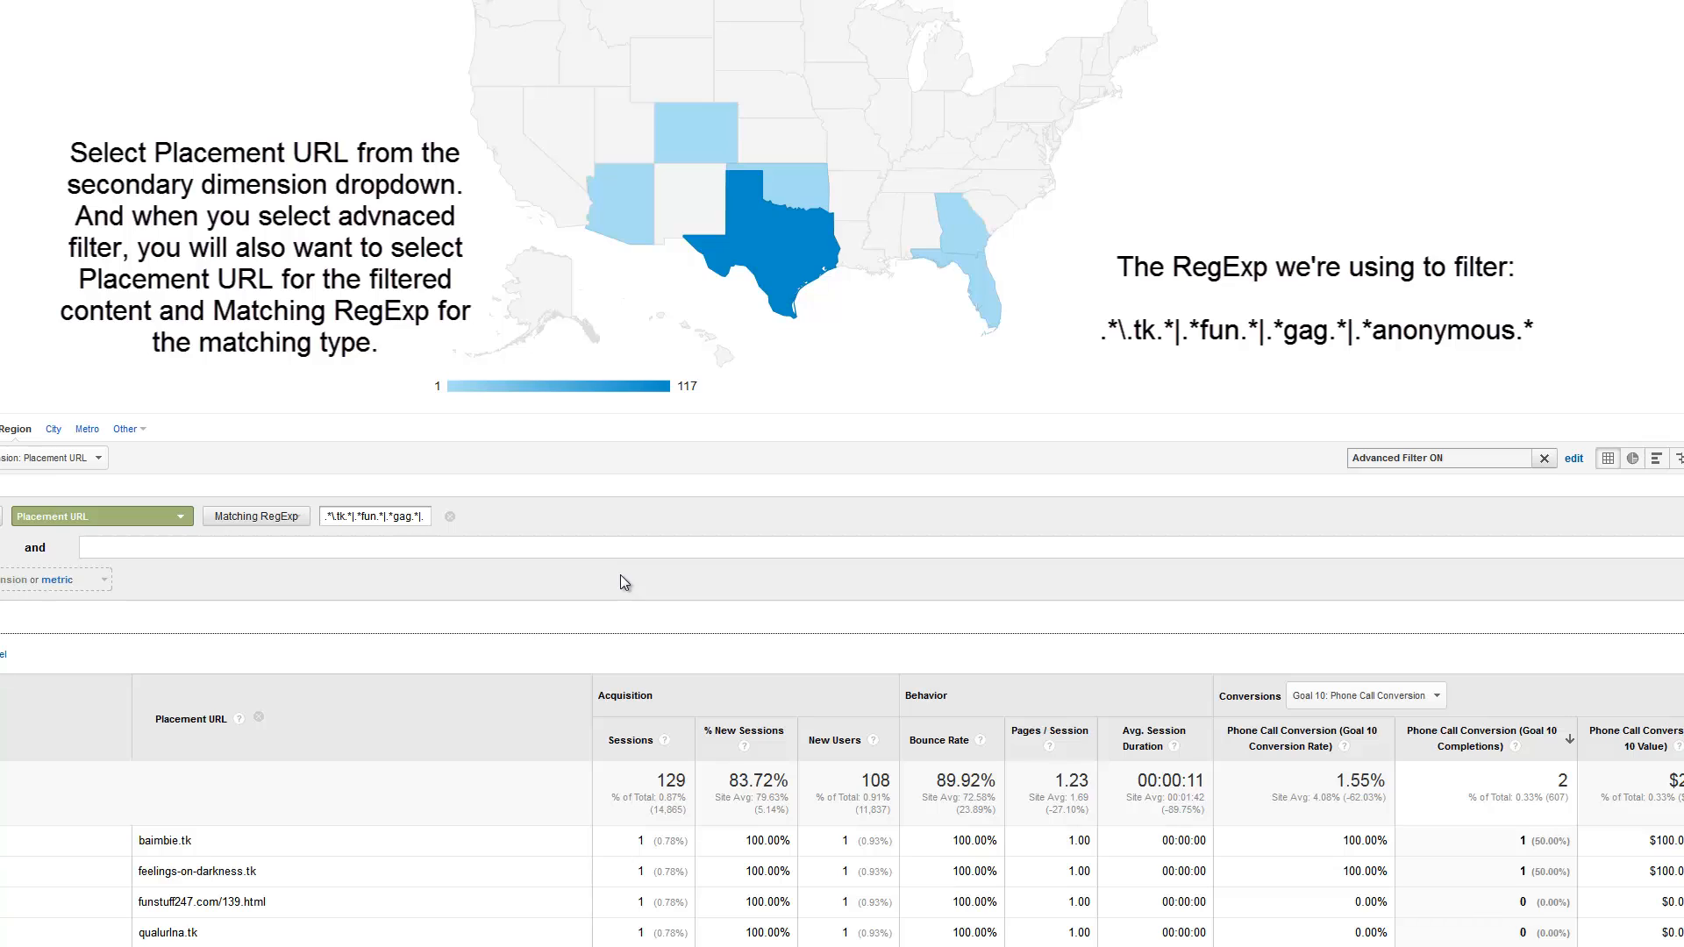
Extend the filter expression with the anonymous pattern so it reads .*\.tk.*|.*fun.*|.*gag.*|.*anonymous.*
type("anonyu")
key("BackSpace")
type("mous")
type(".*")
key("Left")
key("Left")
key("Left")
key("Left")
key("Left")
key("Left")
key("Left")
key("Left")
key("Left")
key("Left")
key("Left")
key("Left")
key("Left")
key("Left")
key("Left")
key("Left")
key("Left")
key("Left")
key("Left")
key("Left")
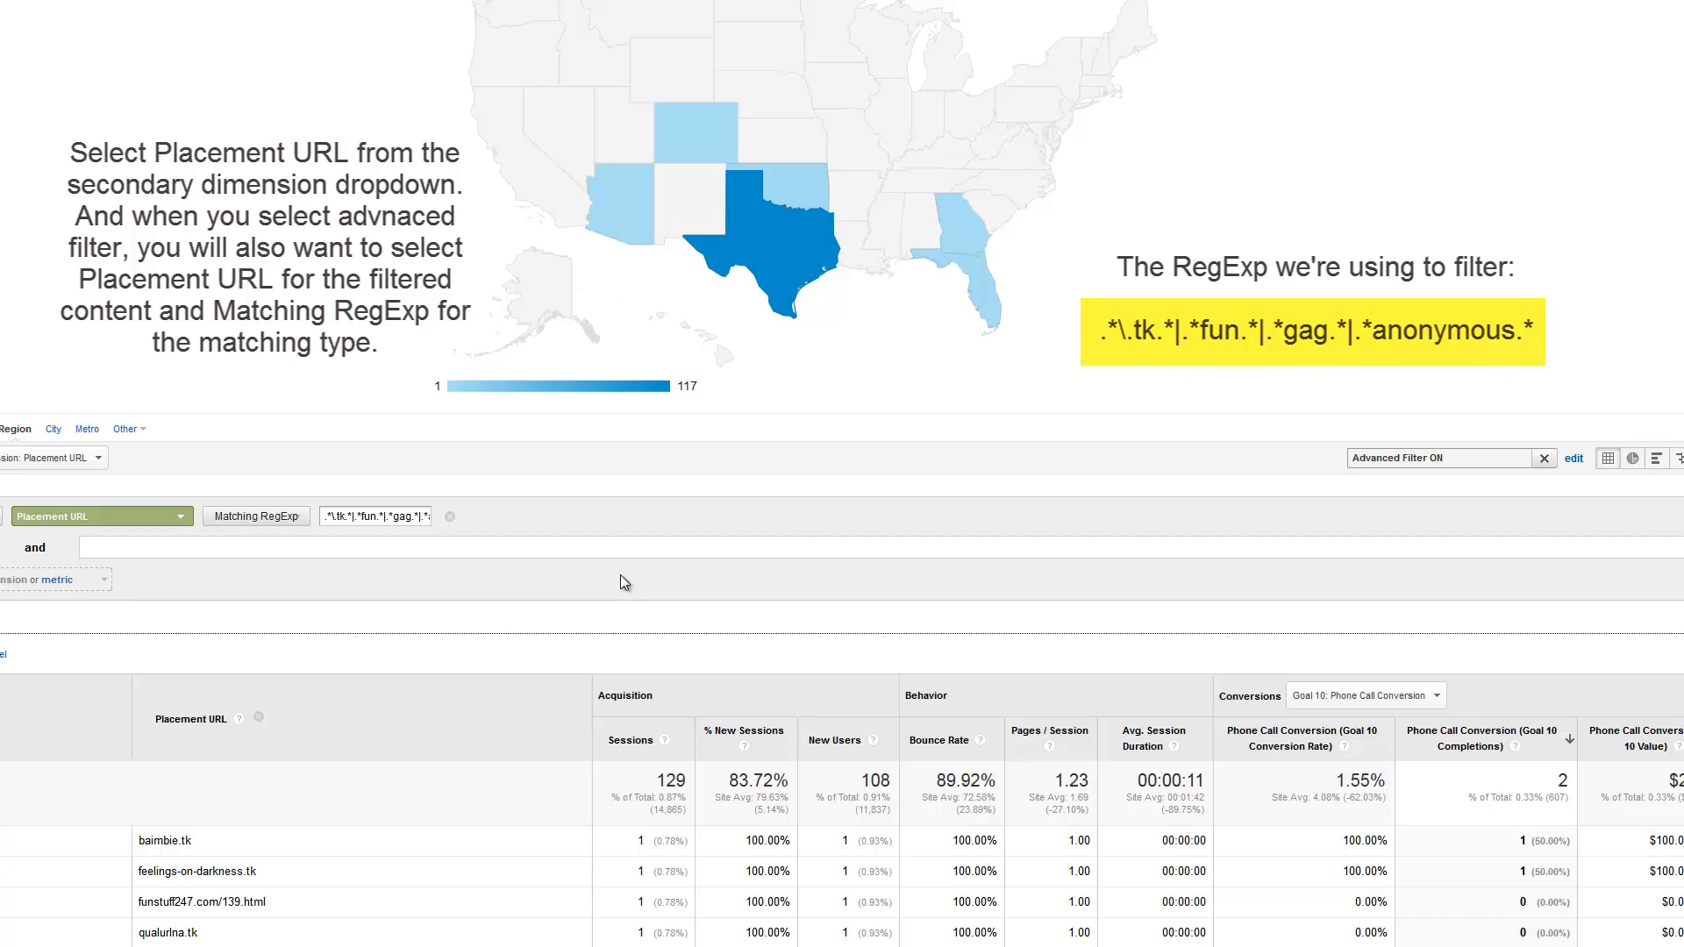
key("Right")
key("Right")
key("Right")
key("Right")
key("Right")
key("Right")
key("Right")
key("Right")
key("Right")
key("Right")
key("Right")
key("Right")
key("Right")
key("Right")
key("Right")
key("Right")
key("Right")
key("Right")
key("Right")
key("Right")
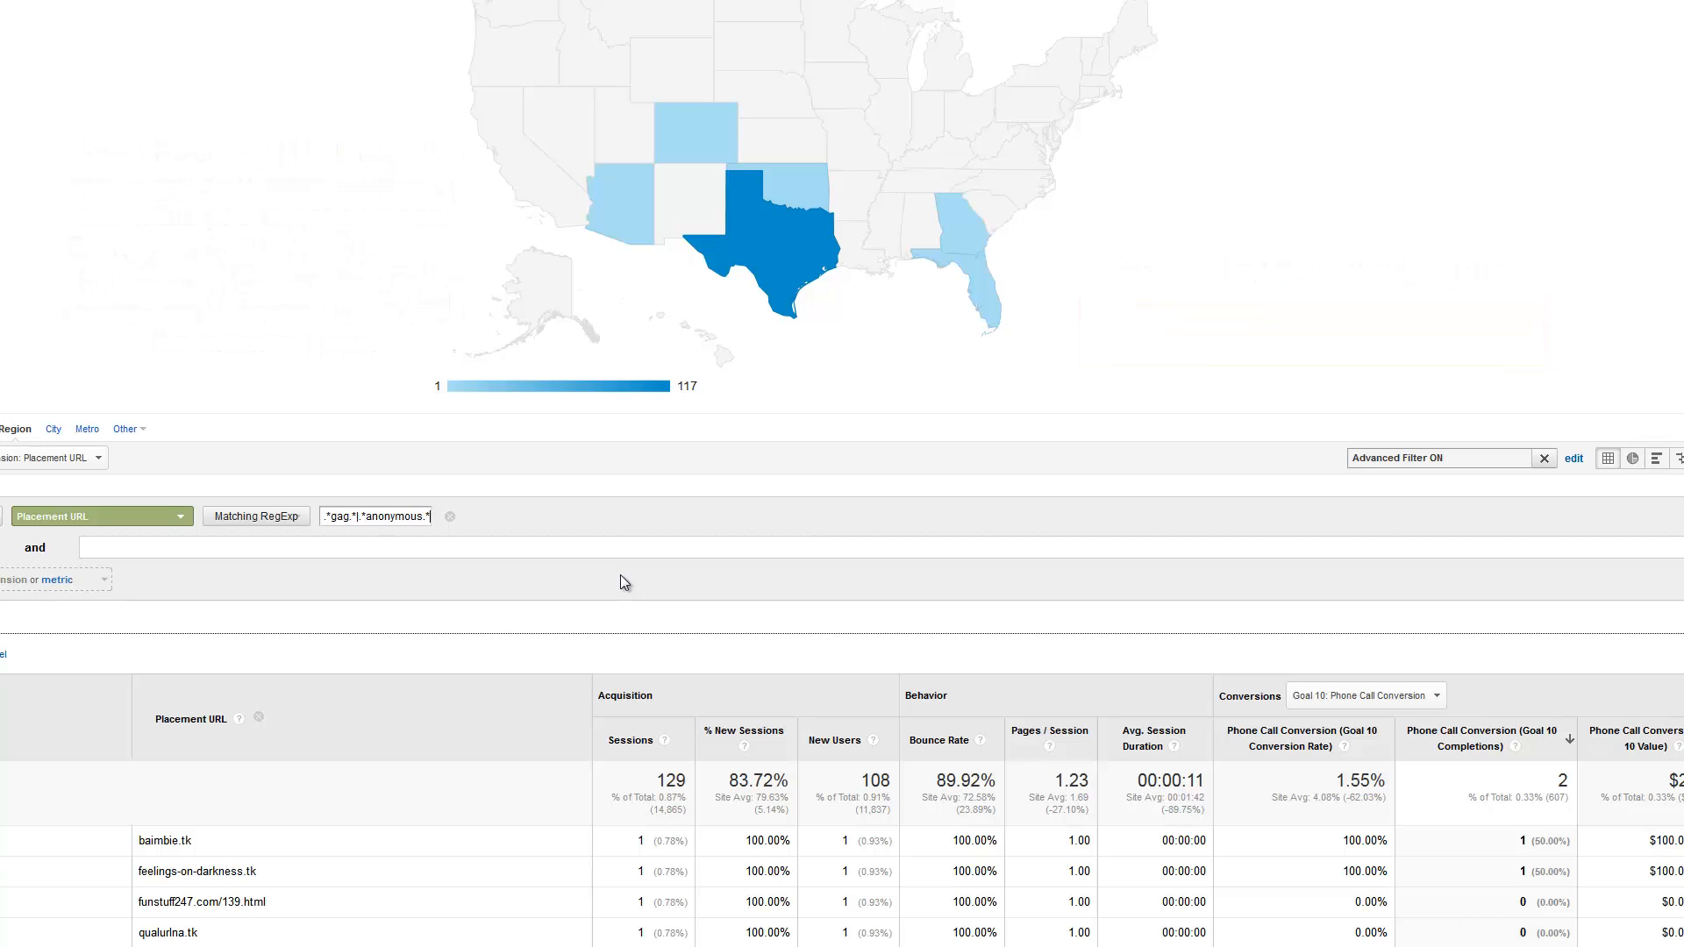
key("super")
type("|")
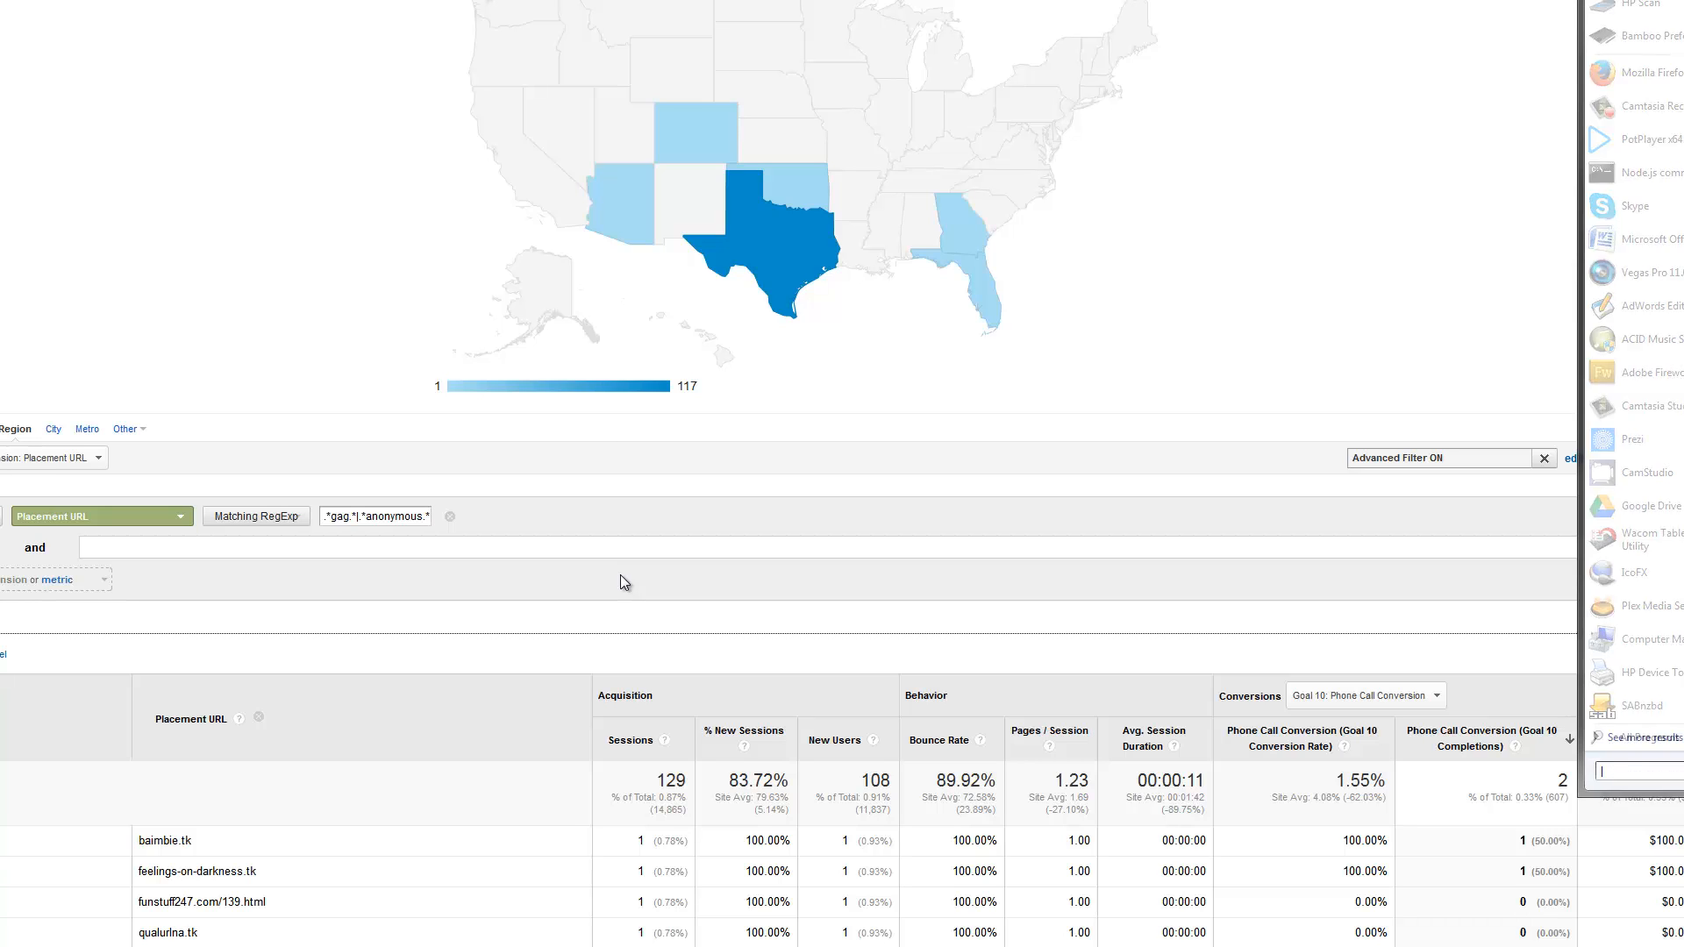
key("Escape")
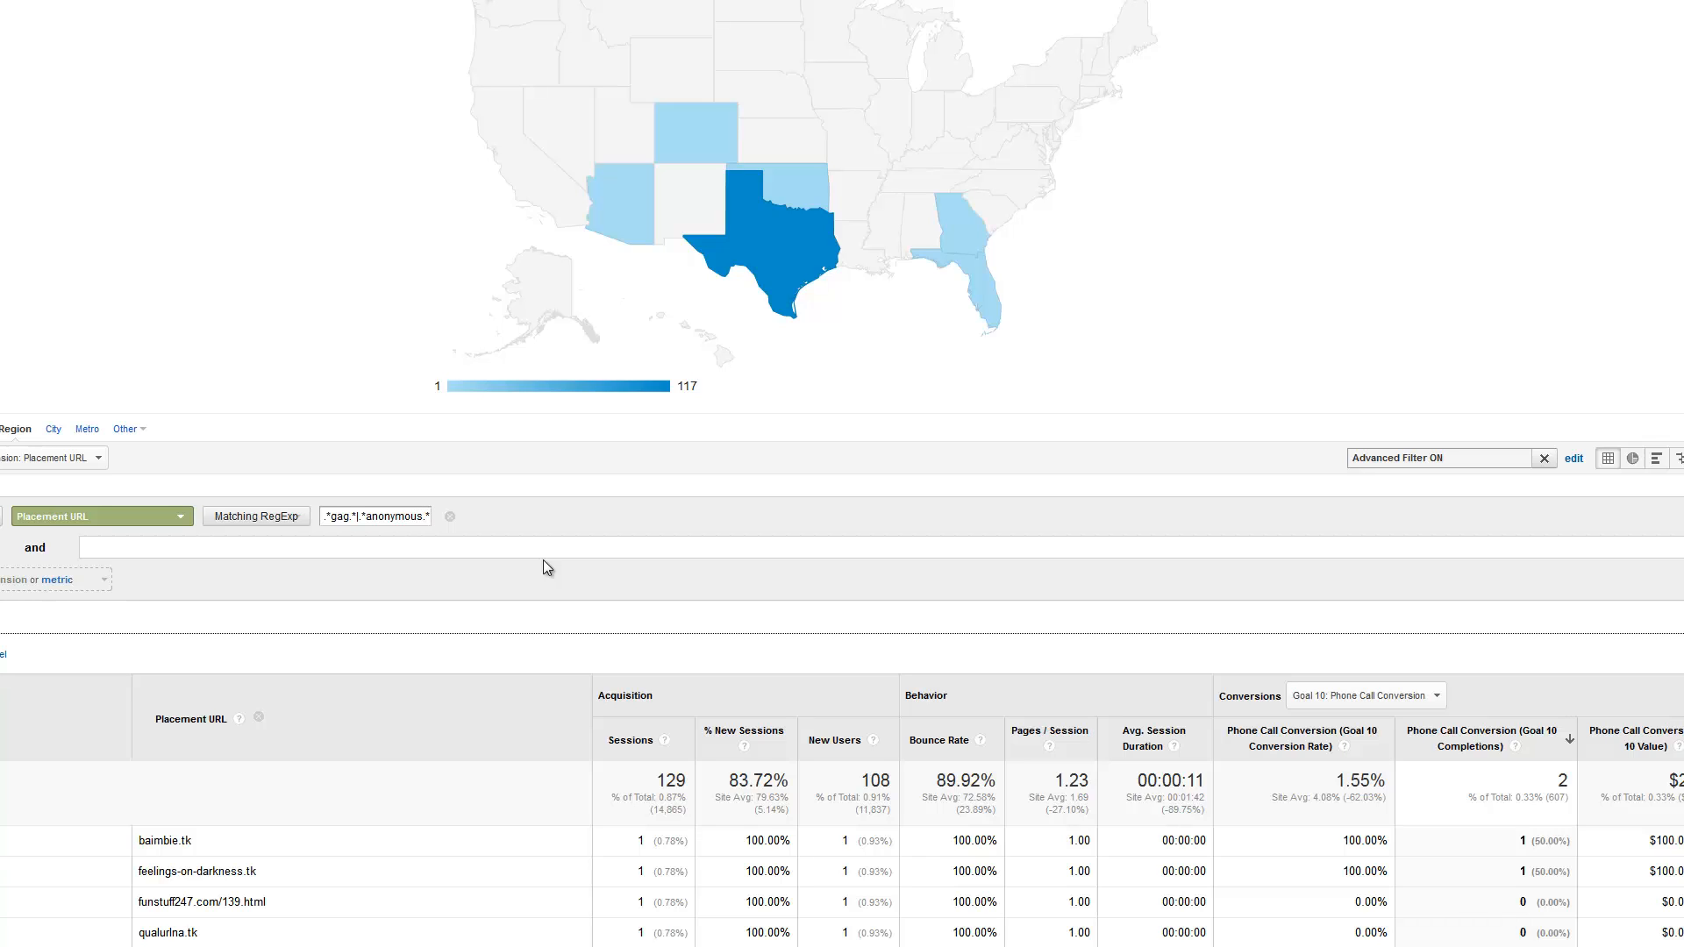
type("|")
key("BackSpace")
Apply the extended Placement URL filter and review the full list of matching placements
left_click(1, 618)
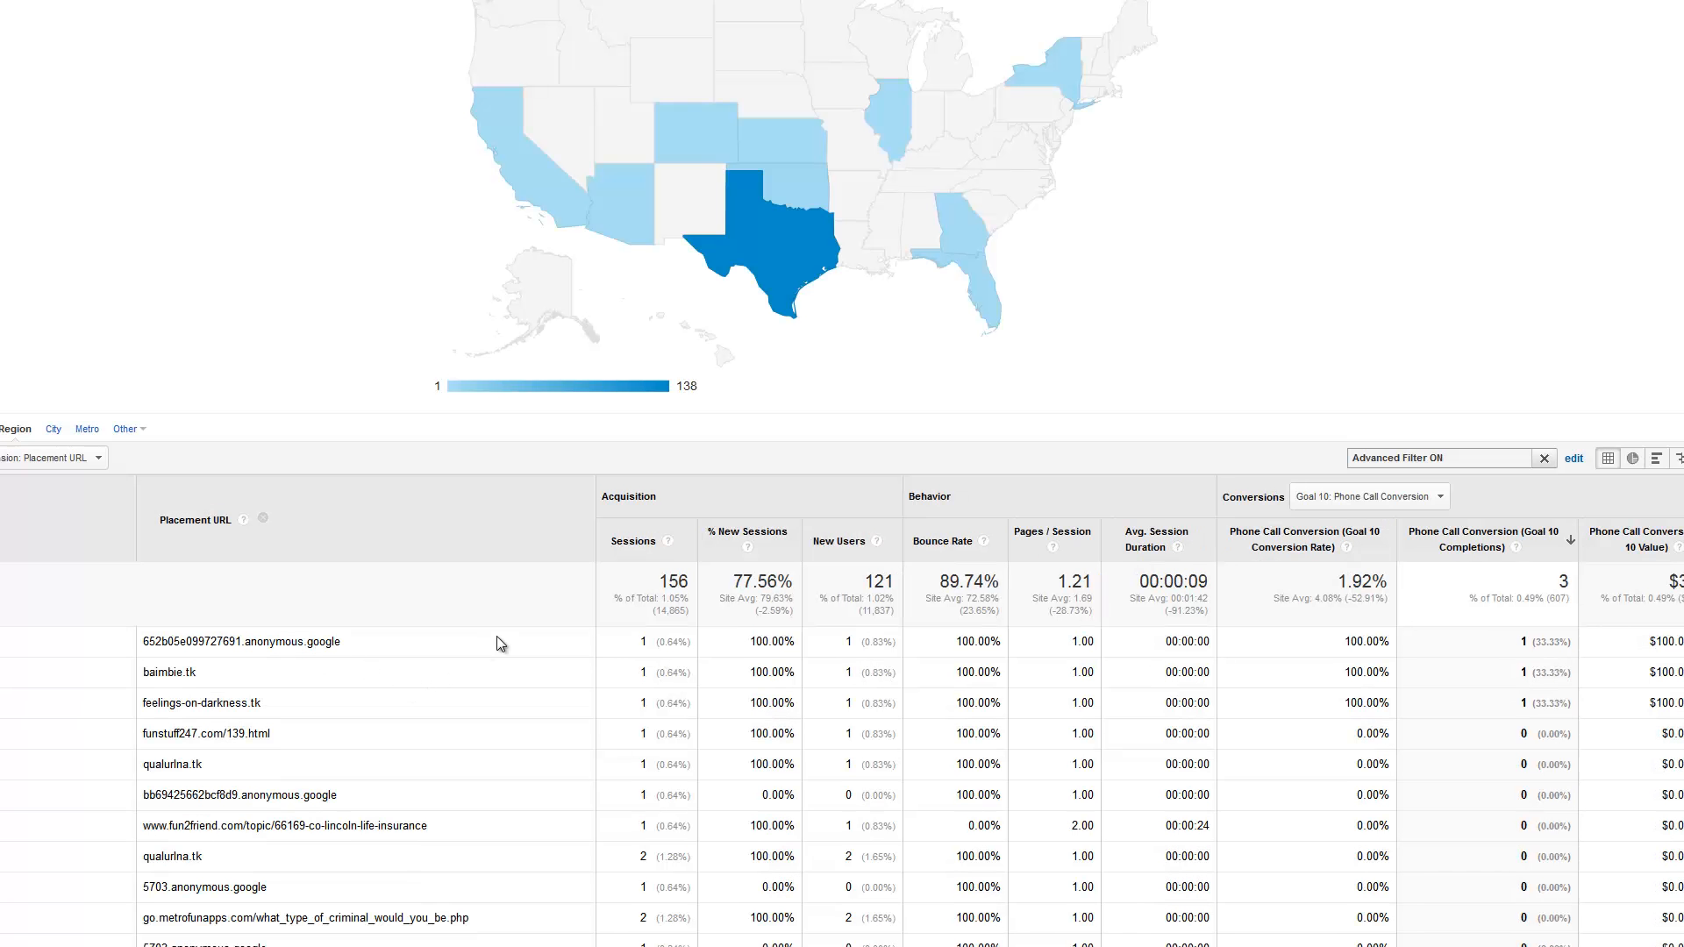
scroll(497, 644, "down", 2)
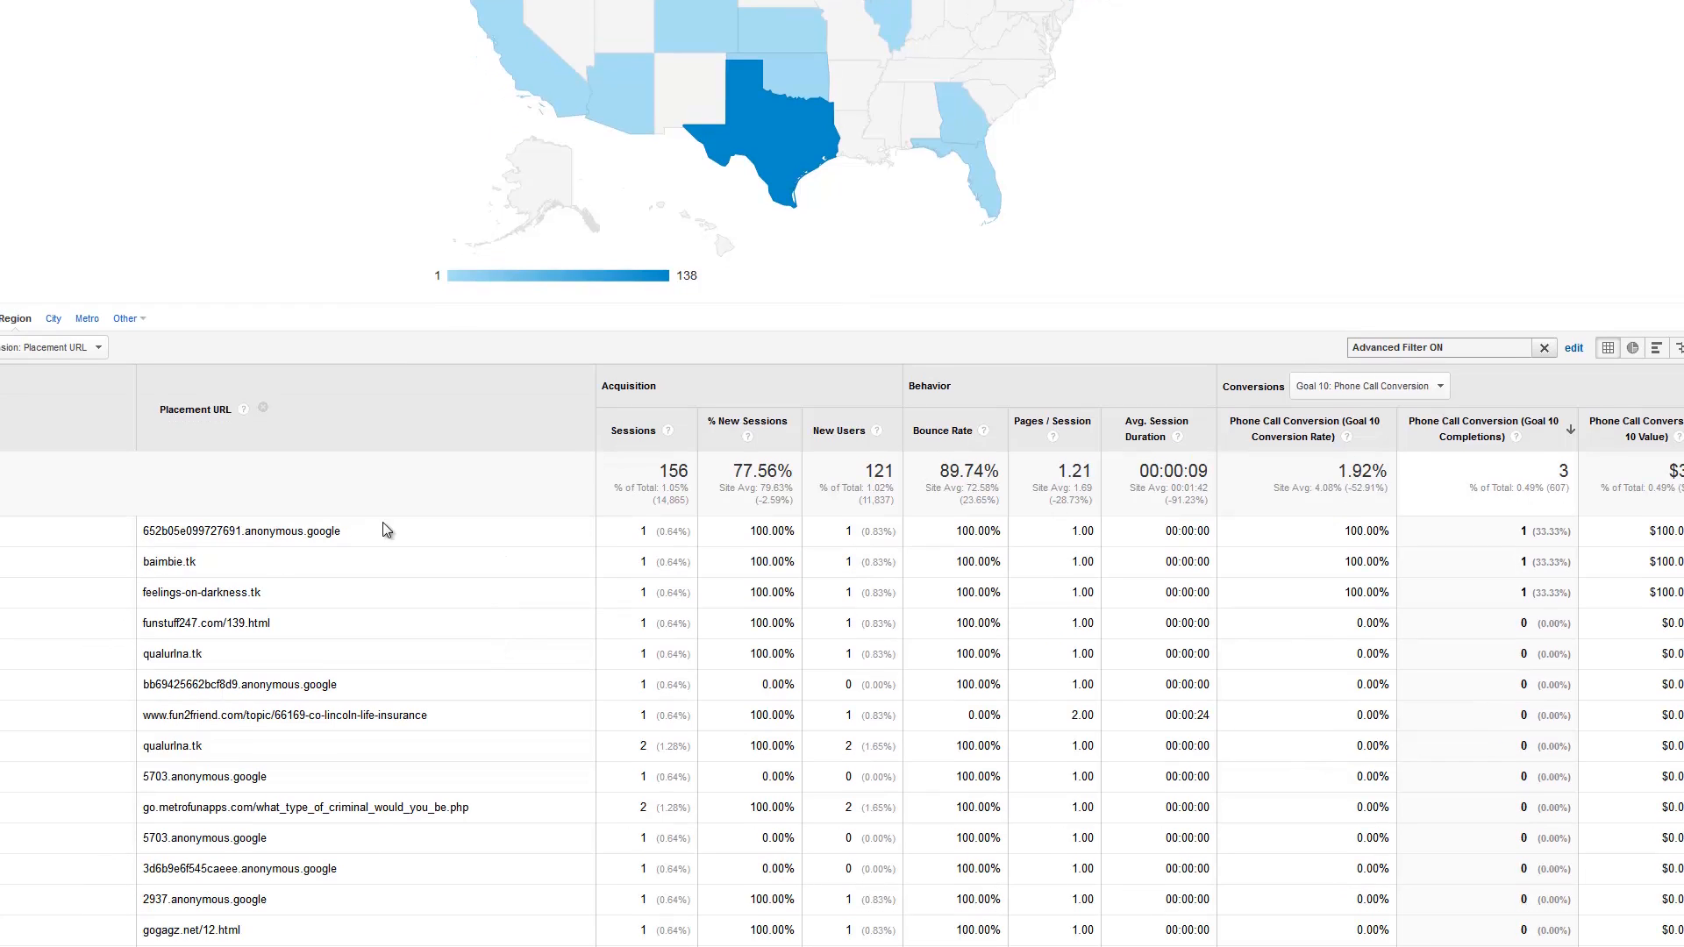
scroll(541, 497, "down", 3)
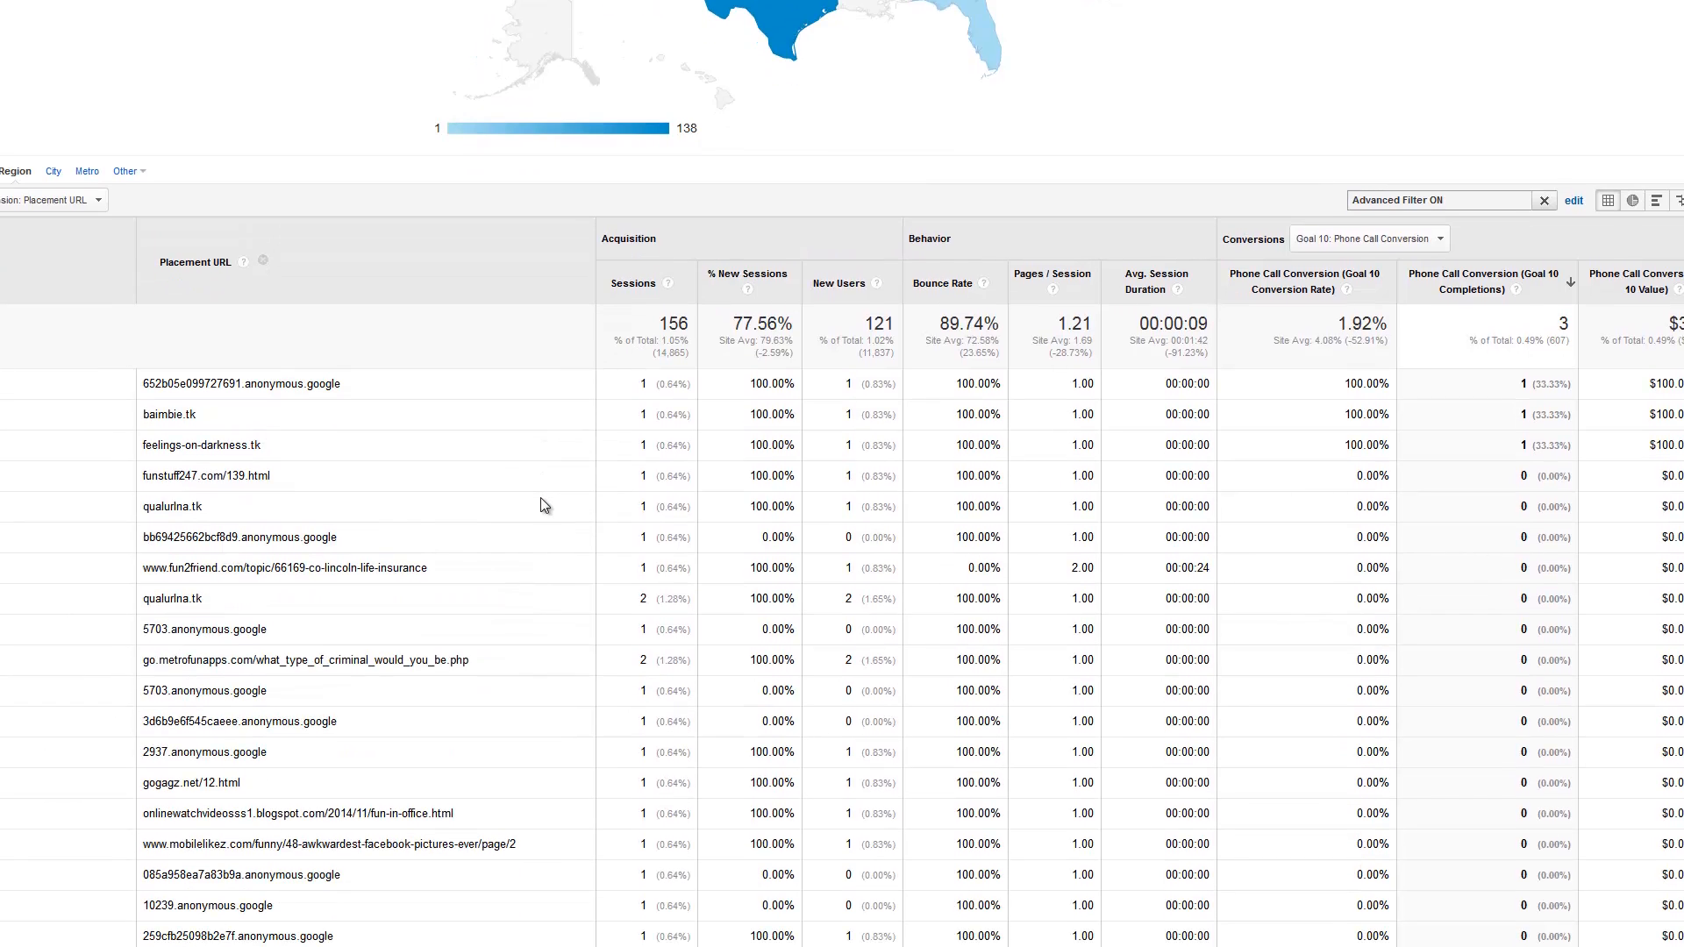
scroll(540, 505, "down", 5)
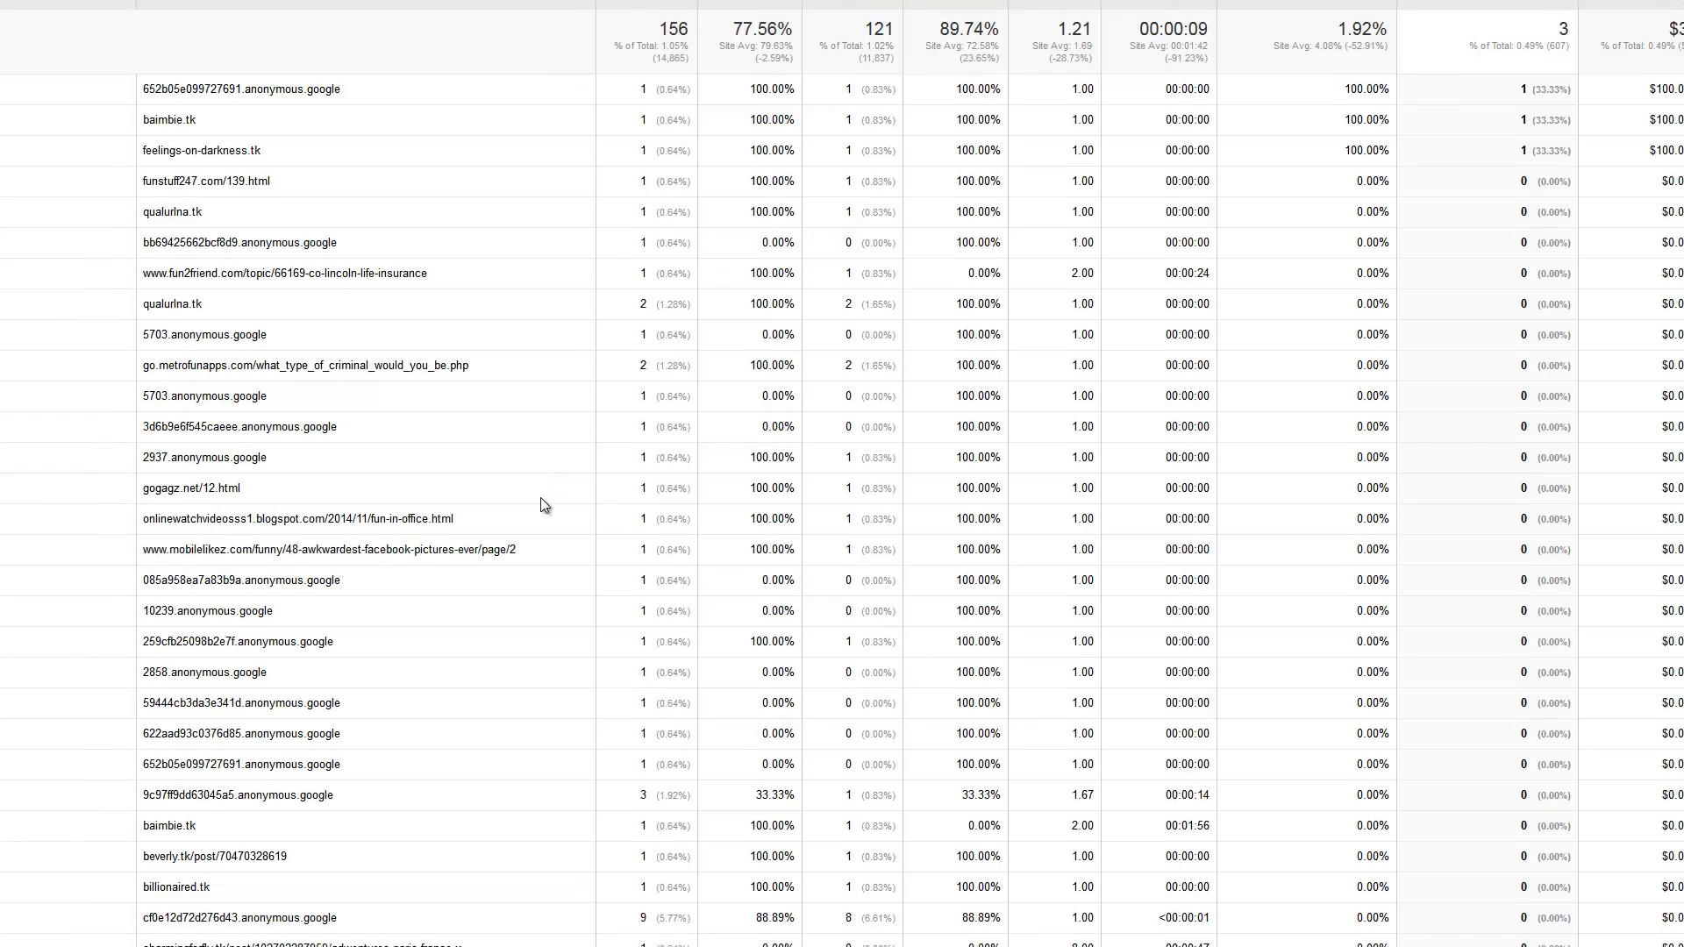
scroll(540, 499, "down", 20)
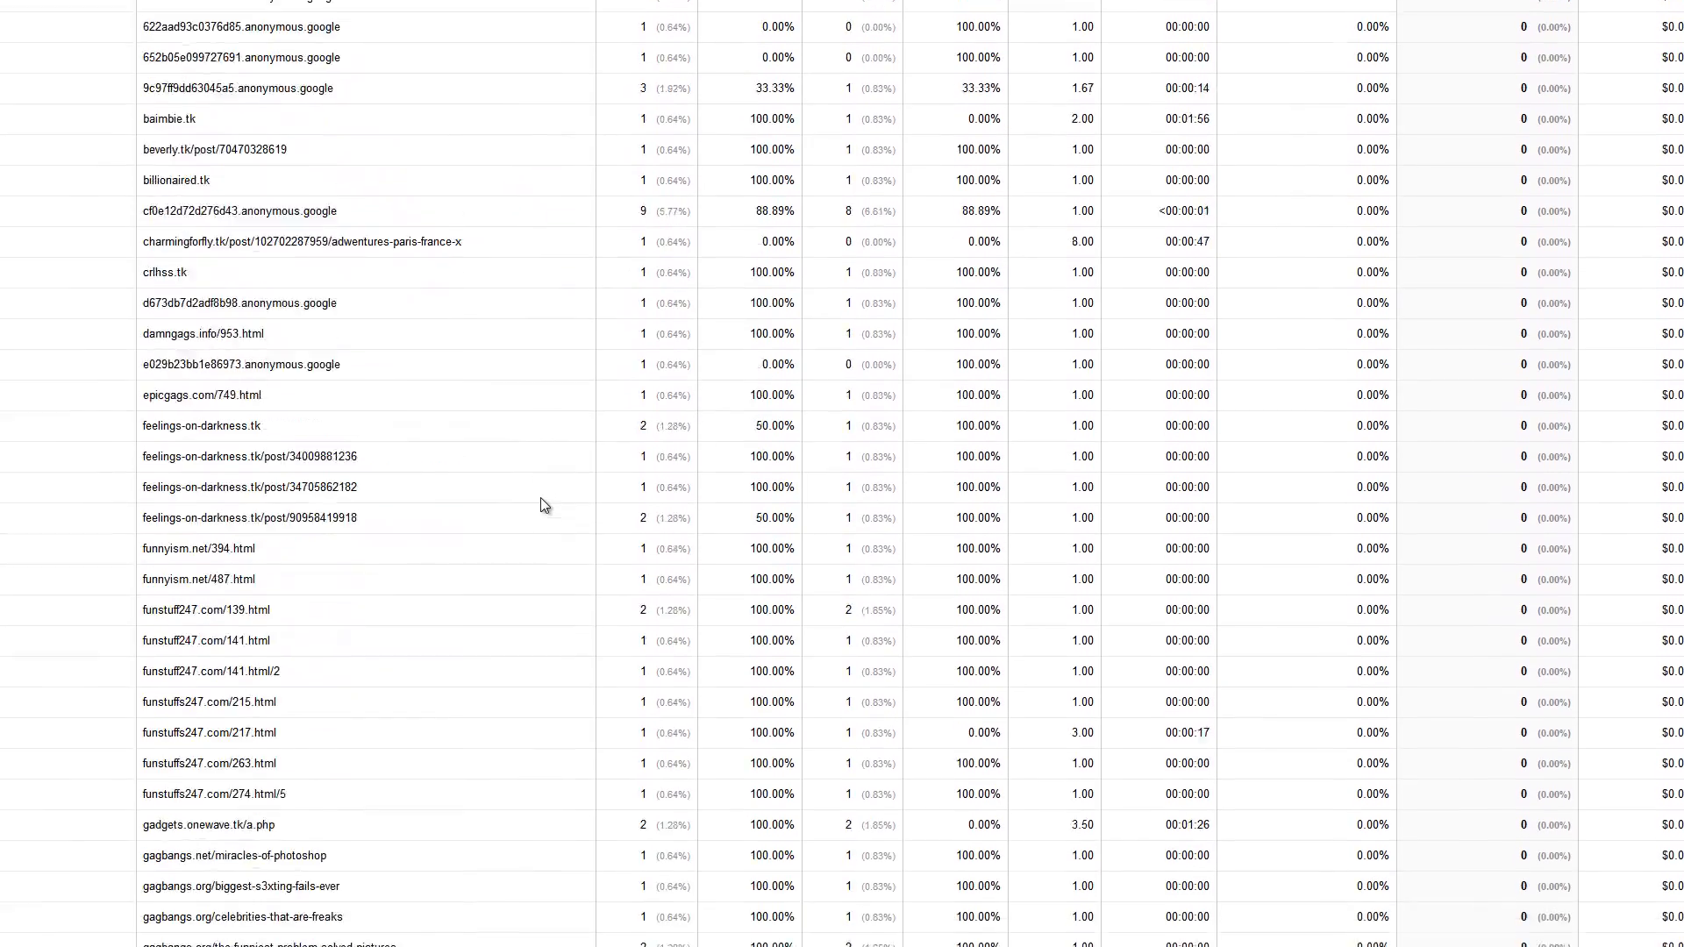
scroll(540, 500, "down", 10)
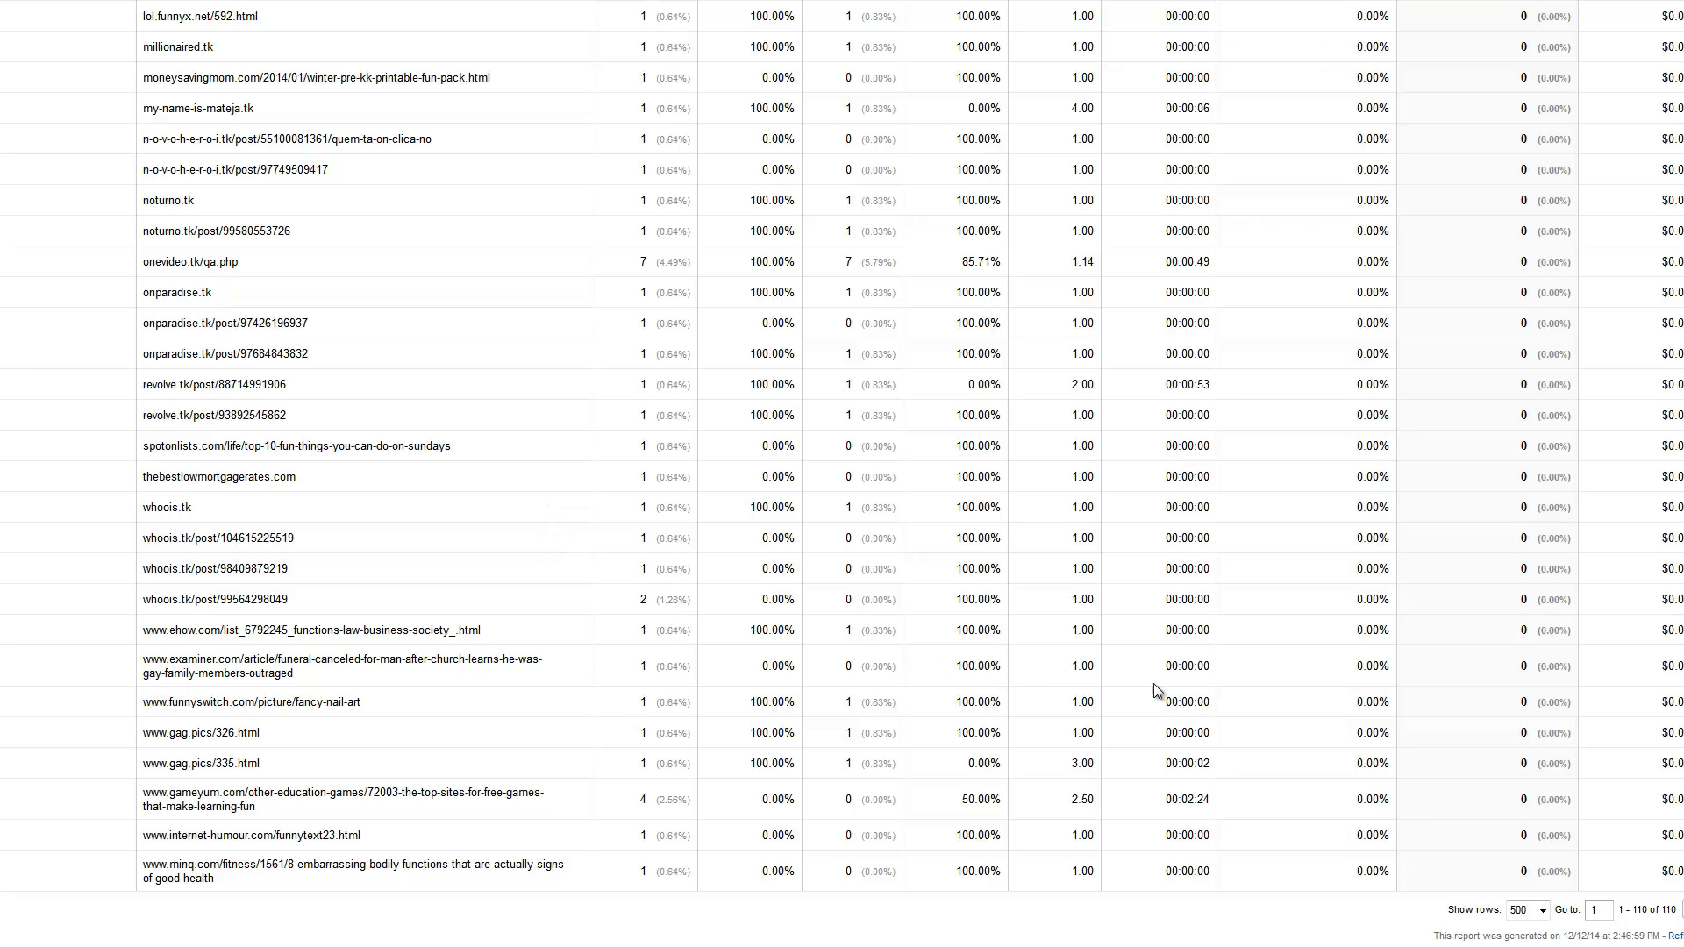
Extend the report's date range to start on Aug 1, 2013 and apply it
scroll(842, 473, "up", 20)
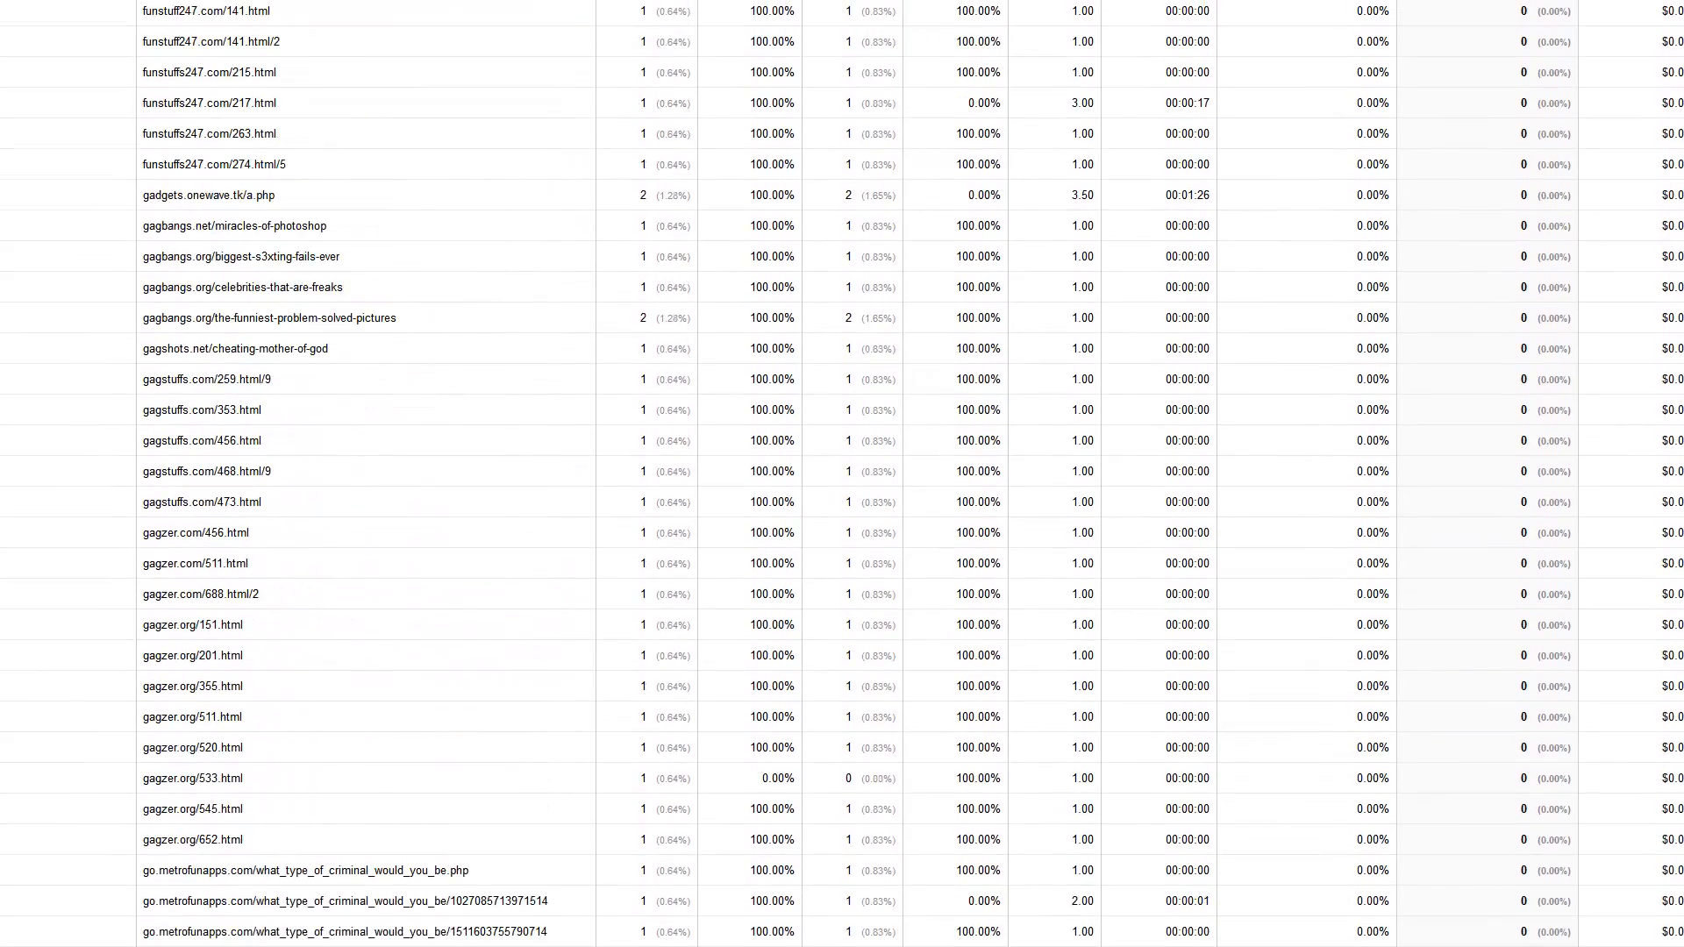
scroll(842, 473, "up", 12)
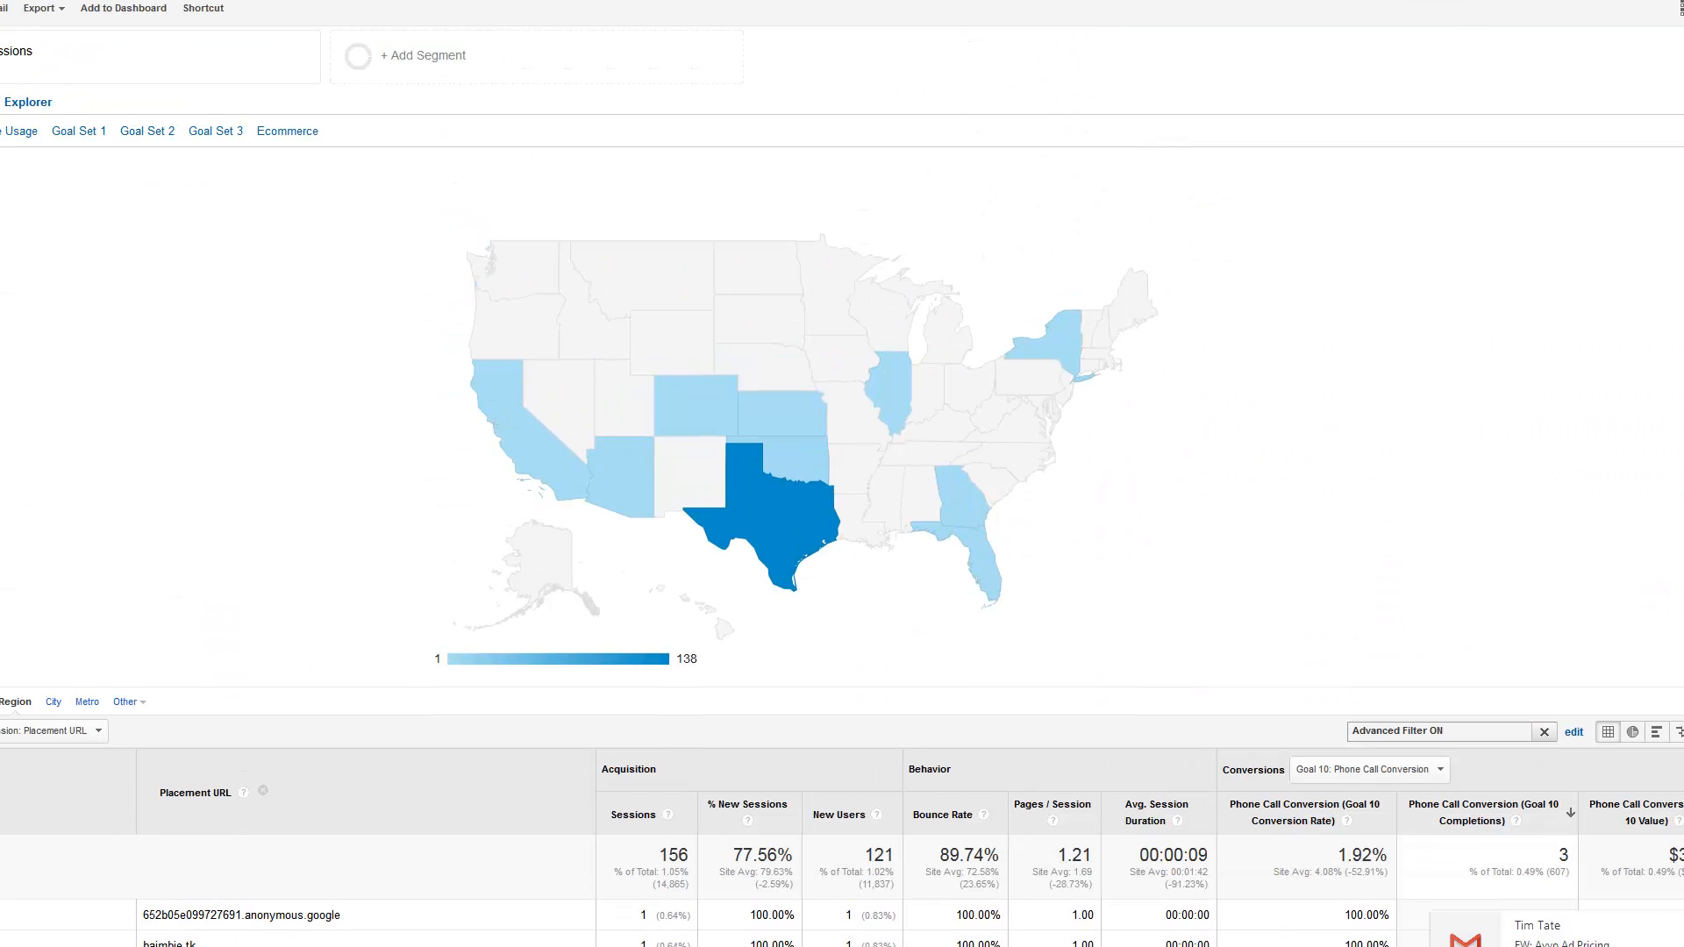
left_click(1613, 2)
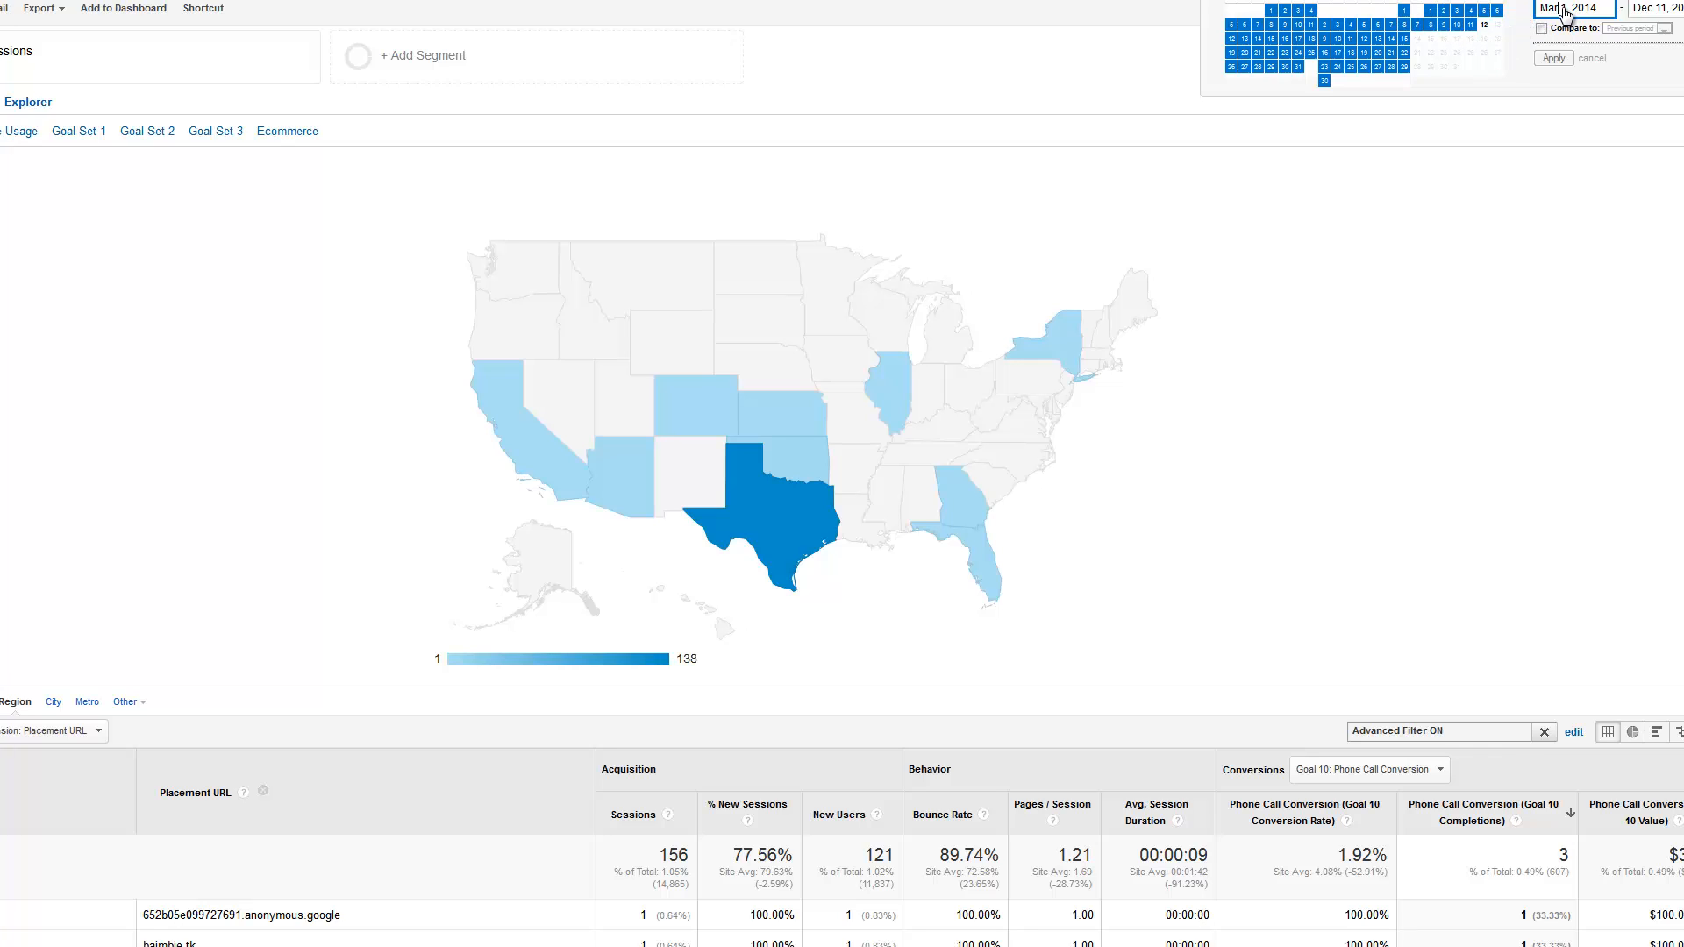
left_click_drag(1567, 12, 1537, 12)
left_click(1567, 9)
left_click(1220, 0)
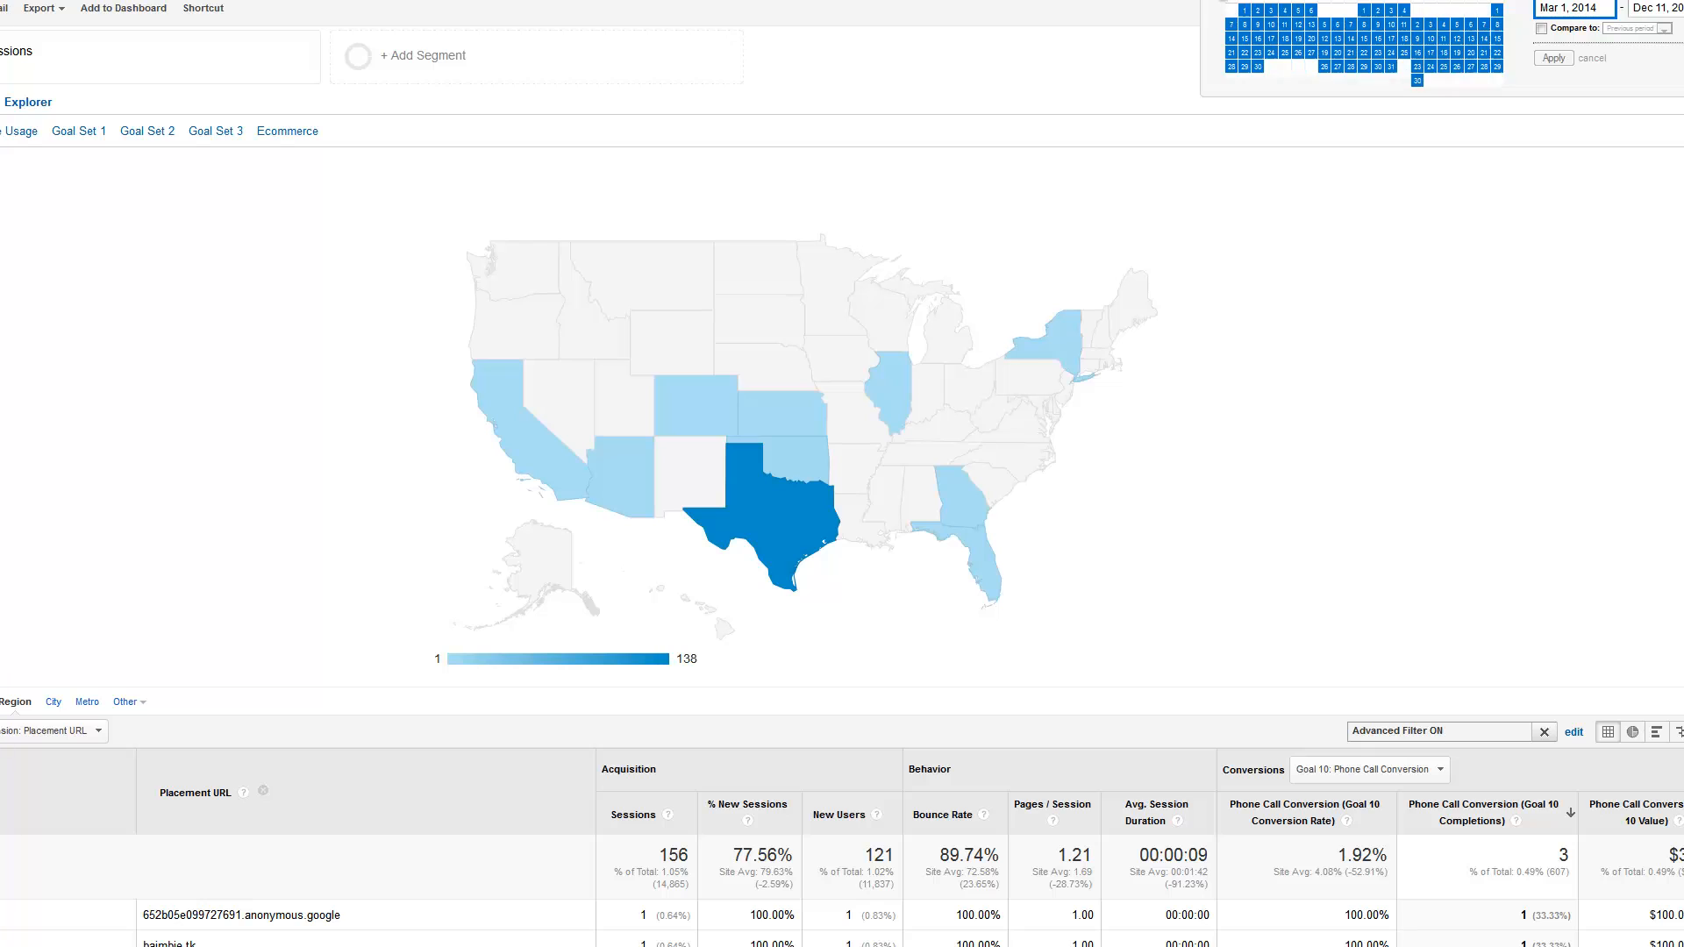
triple_click(1221, 0)
double_click(1220, 0)
double_click(1220, 0)
triple_click(1220, 0)
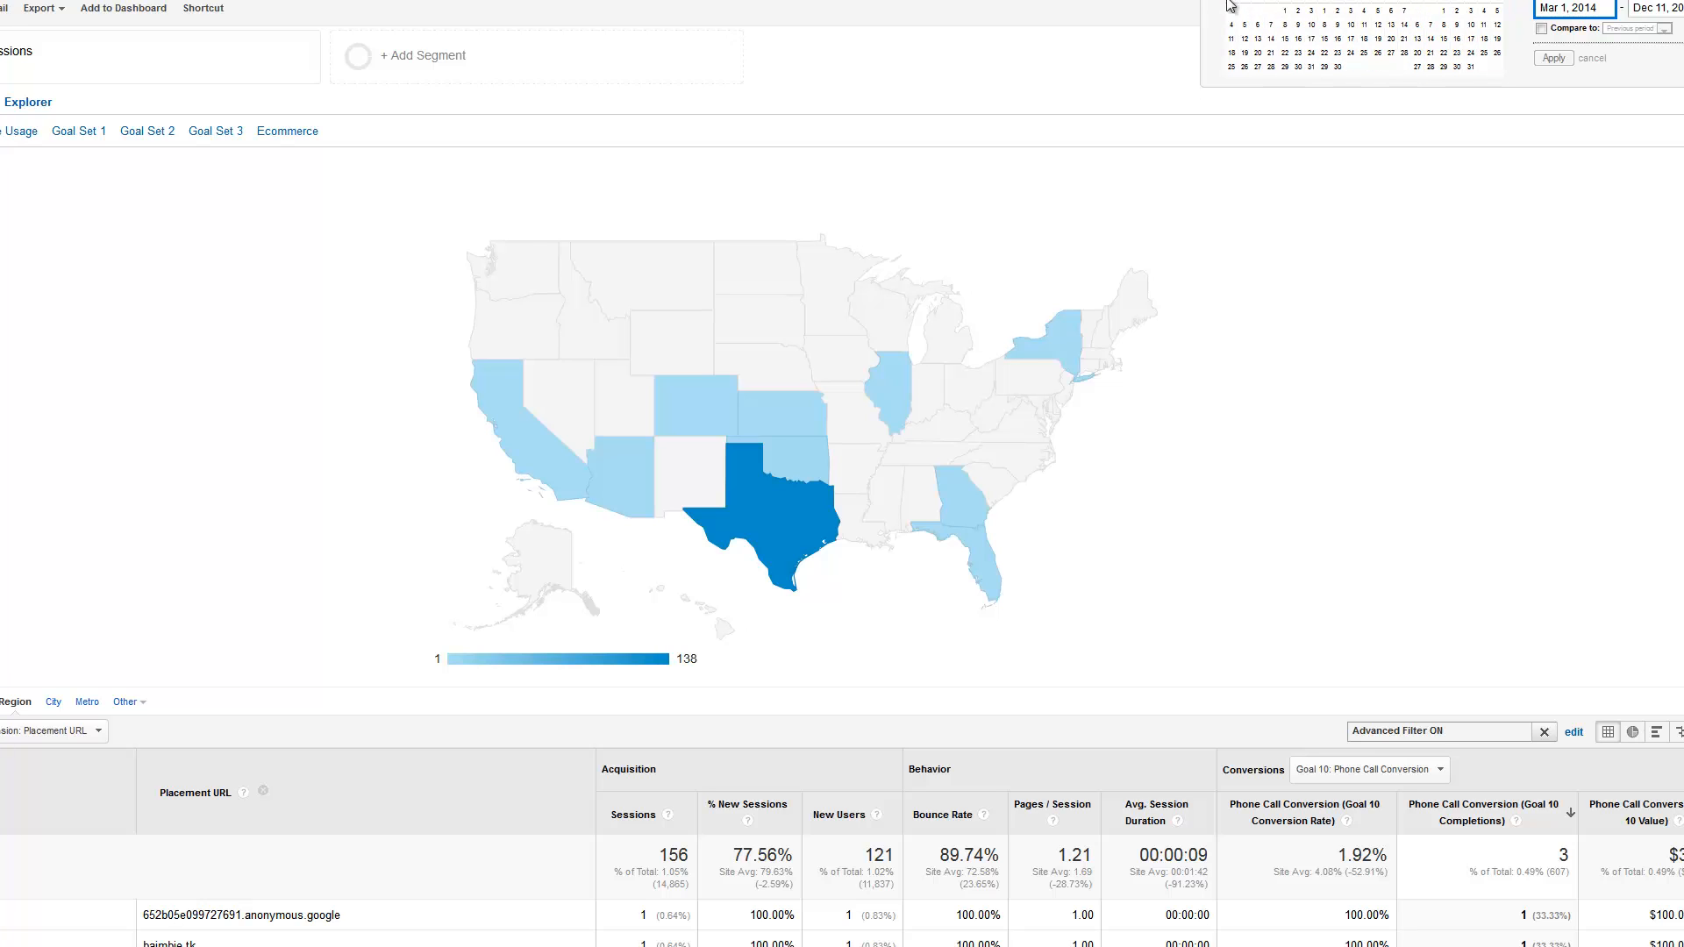
left_click(1284, 11)
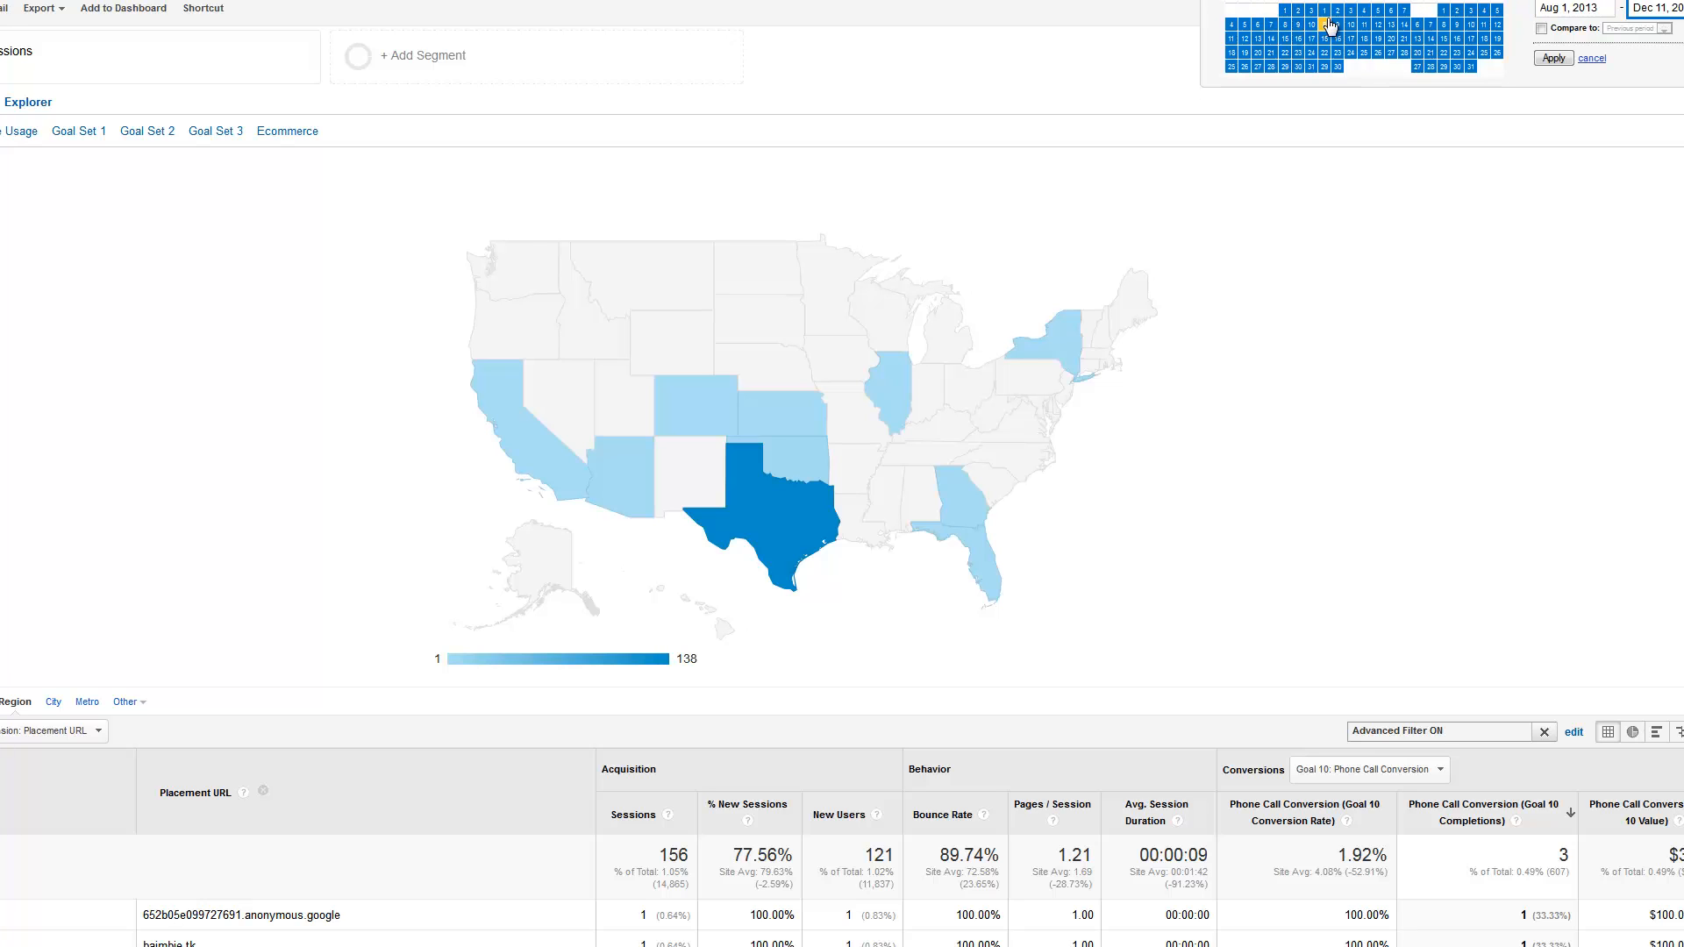
left_click(1557, 58)
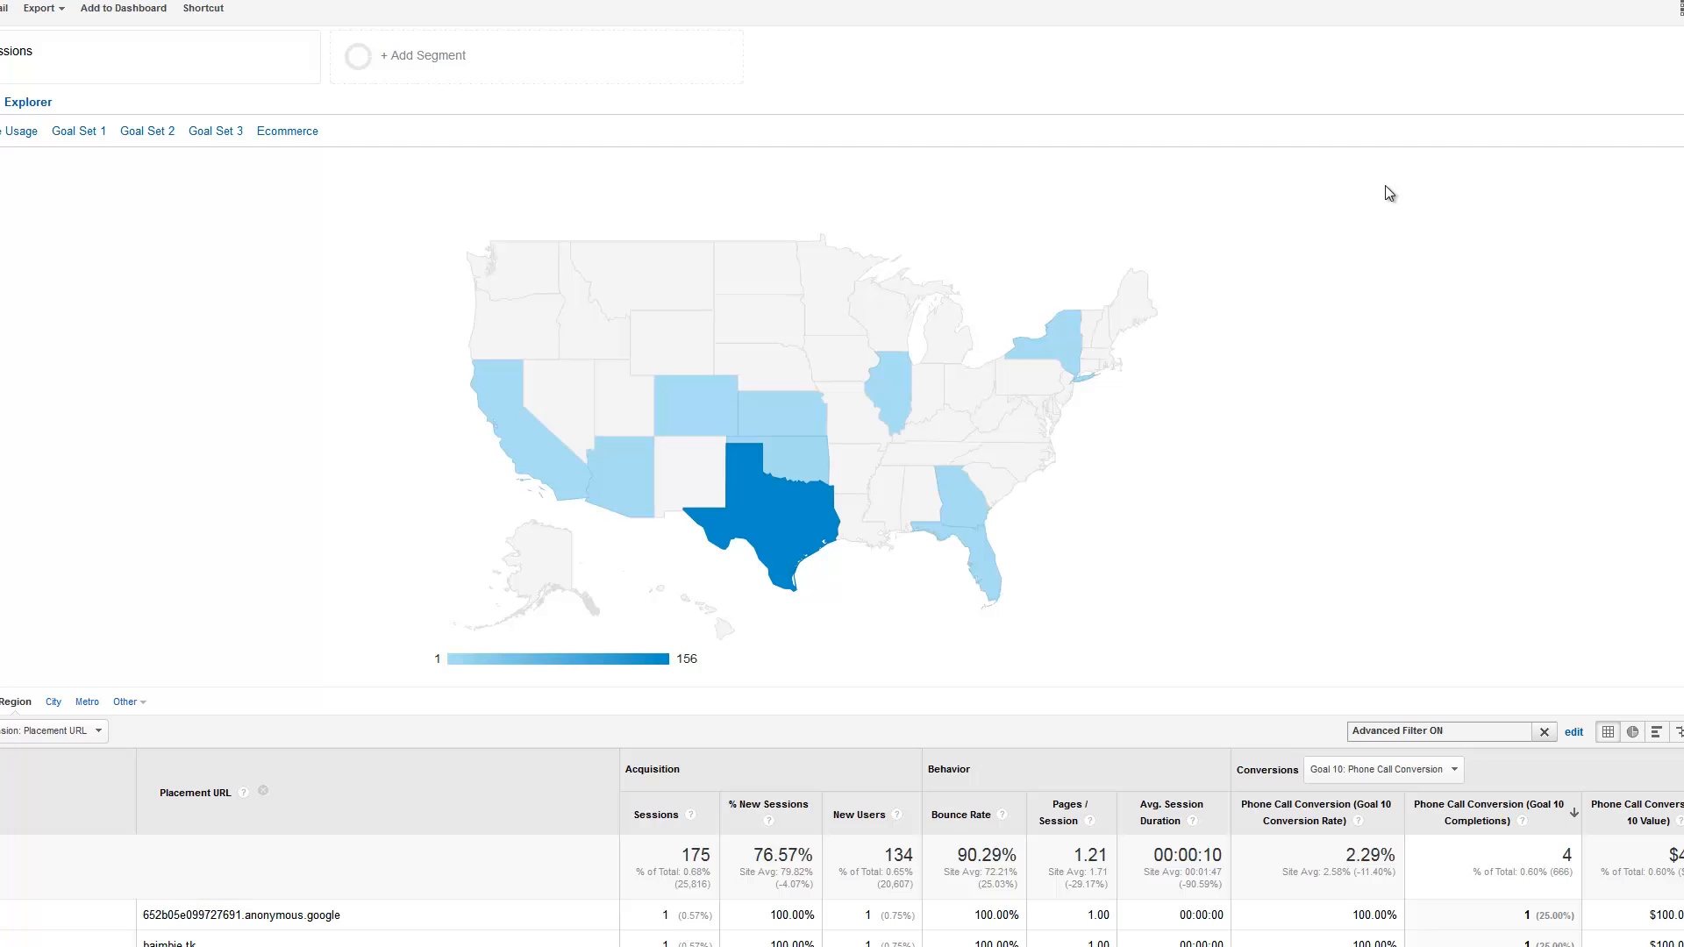
Review the filtered placements and their phone call conversions over the extended date range
scroll(1389, 192, "down", 5)
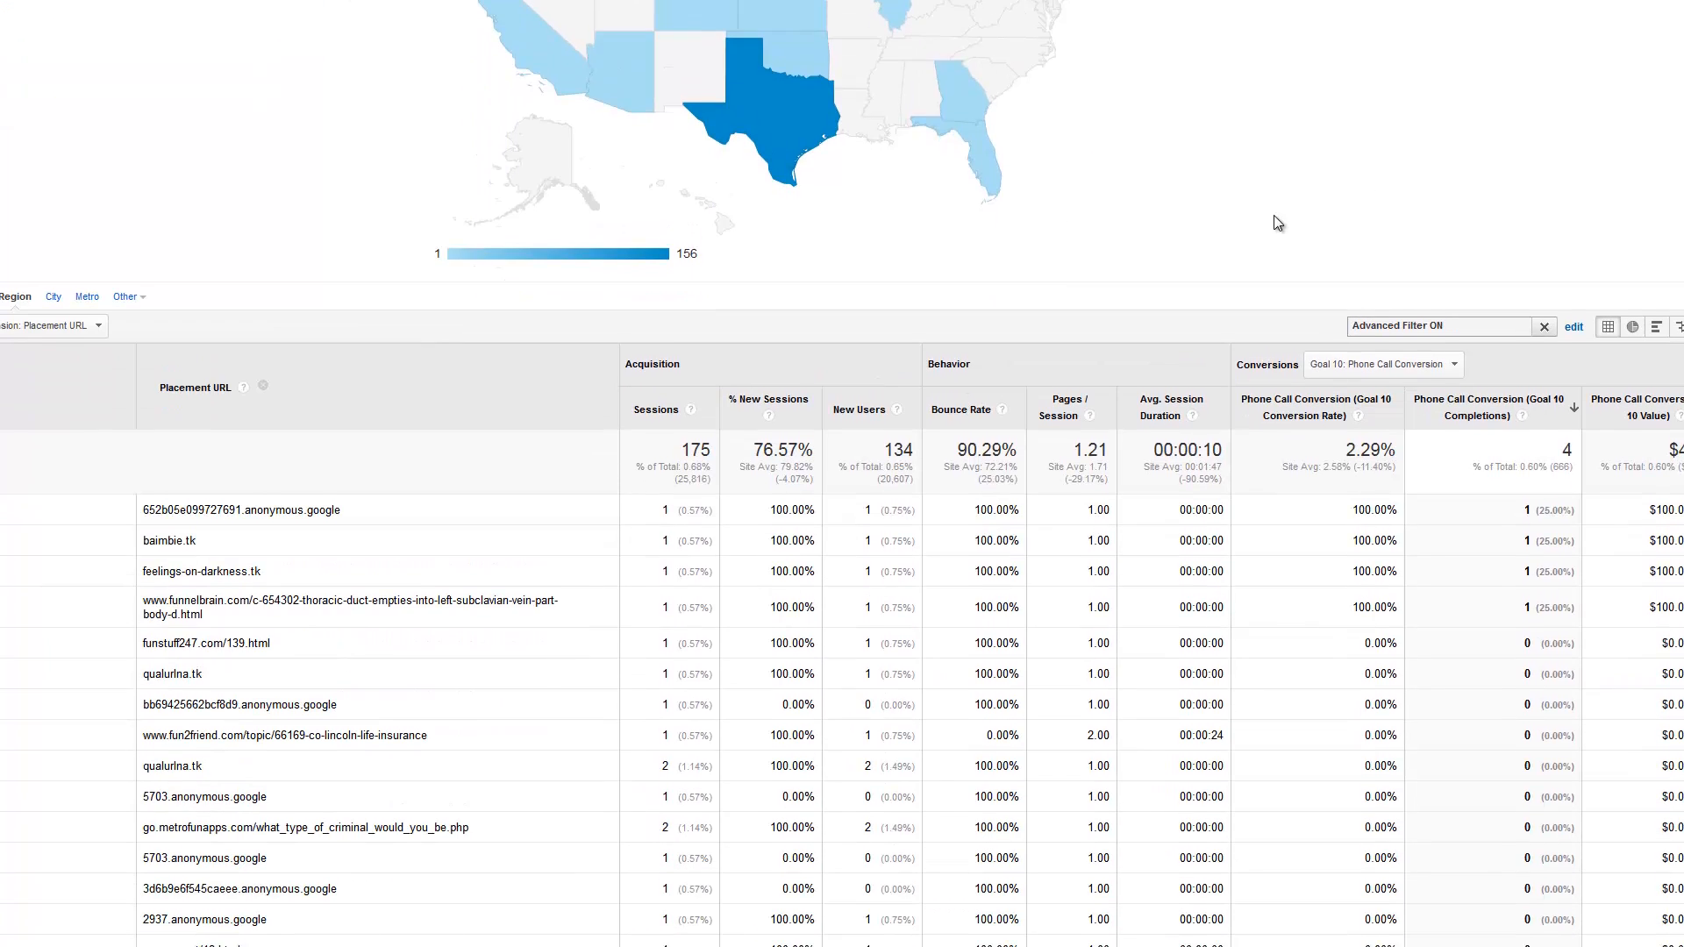
scroll(1277, 223, "down", 2)
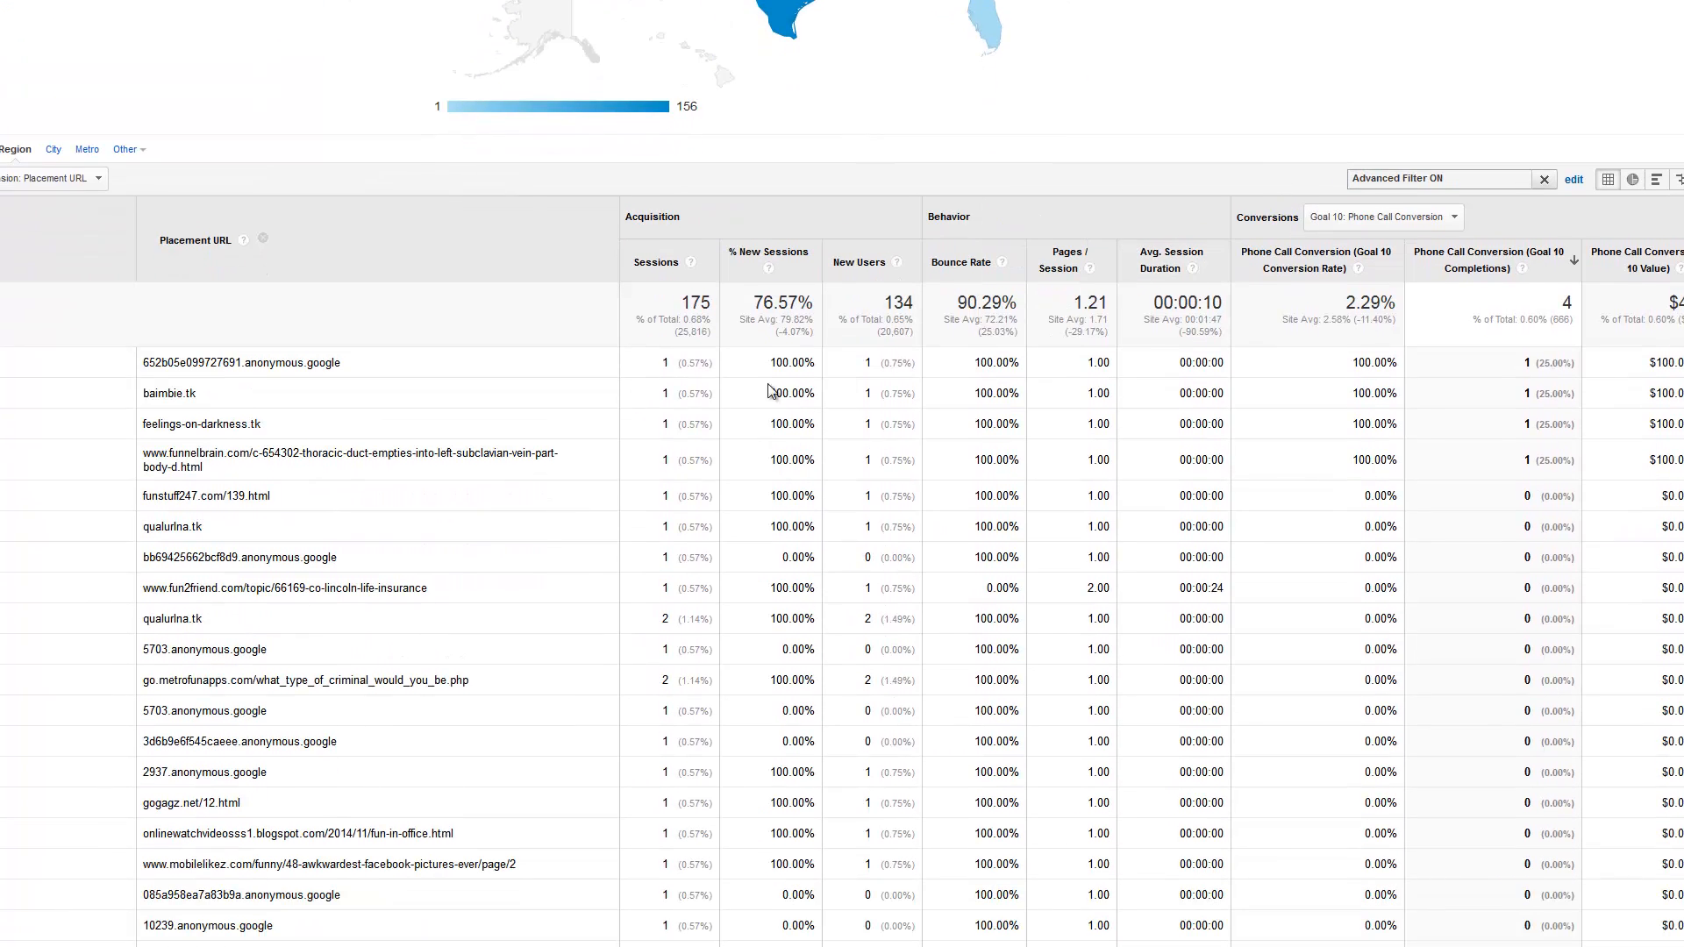
scroll(659, 408, "down", 5)
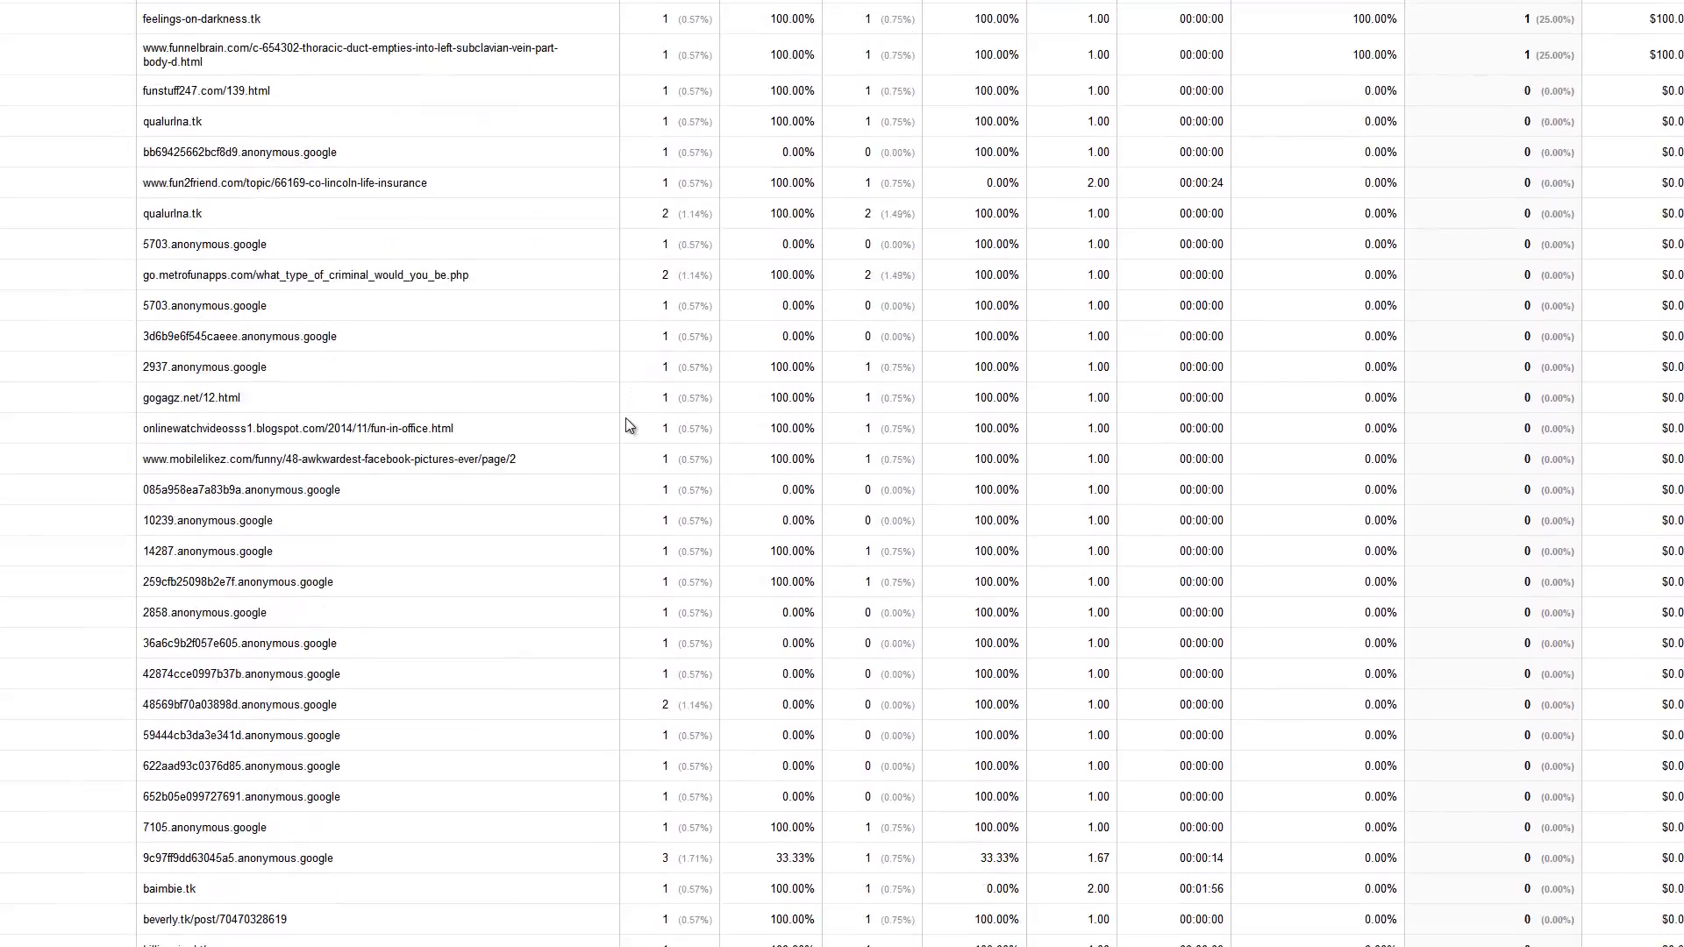
scroll(627, 425, "down", 9)
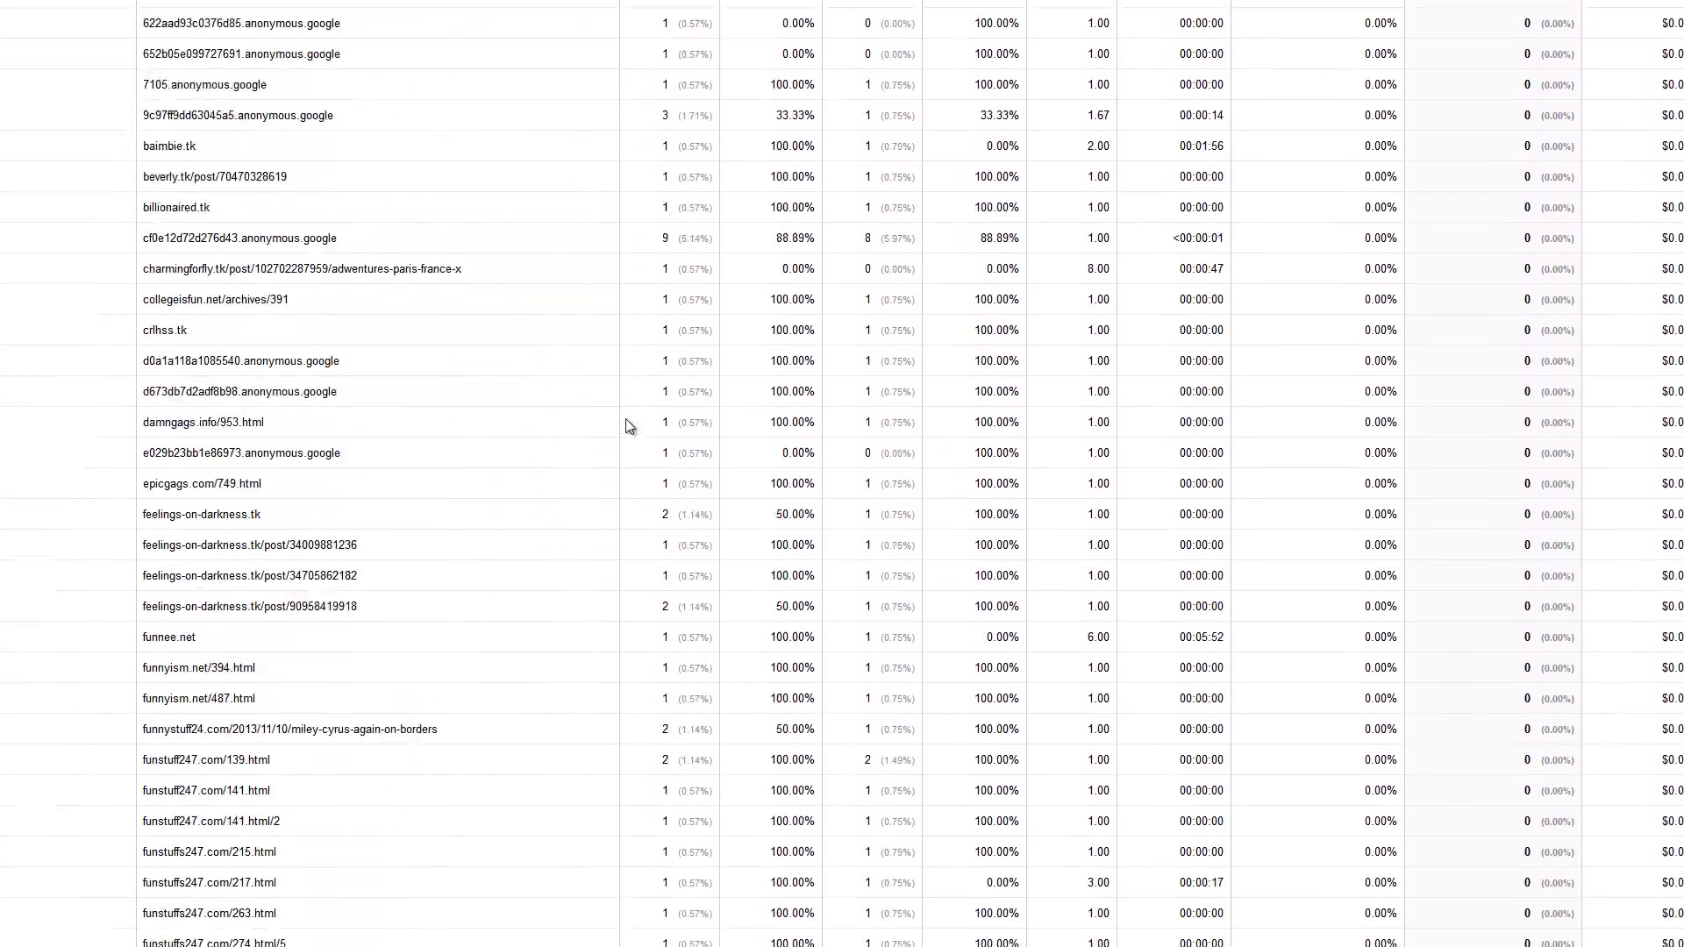
scroll(626, 426, "up", 7)
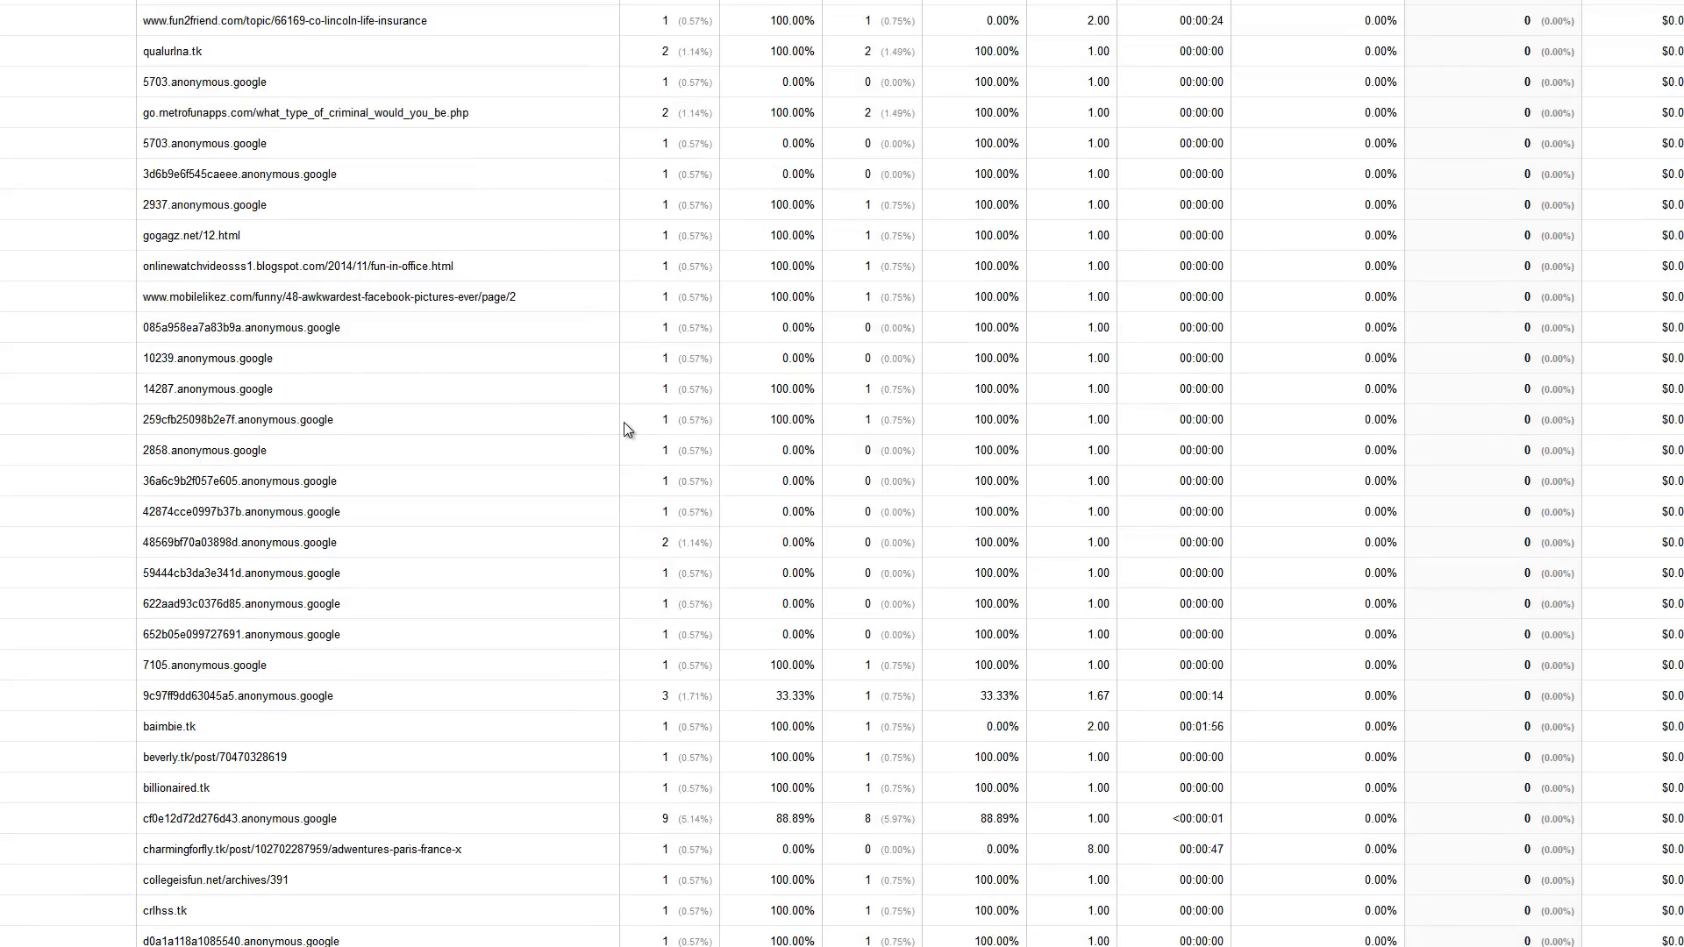
scroll(624, 423, "up", 15)
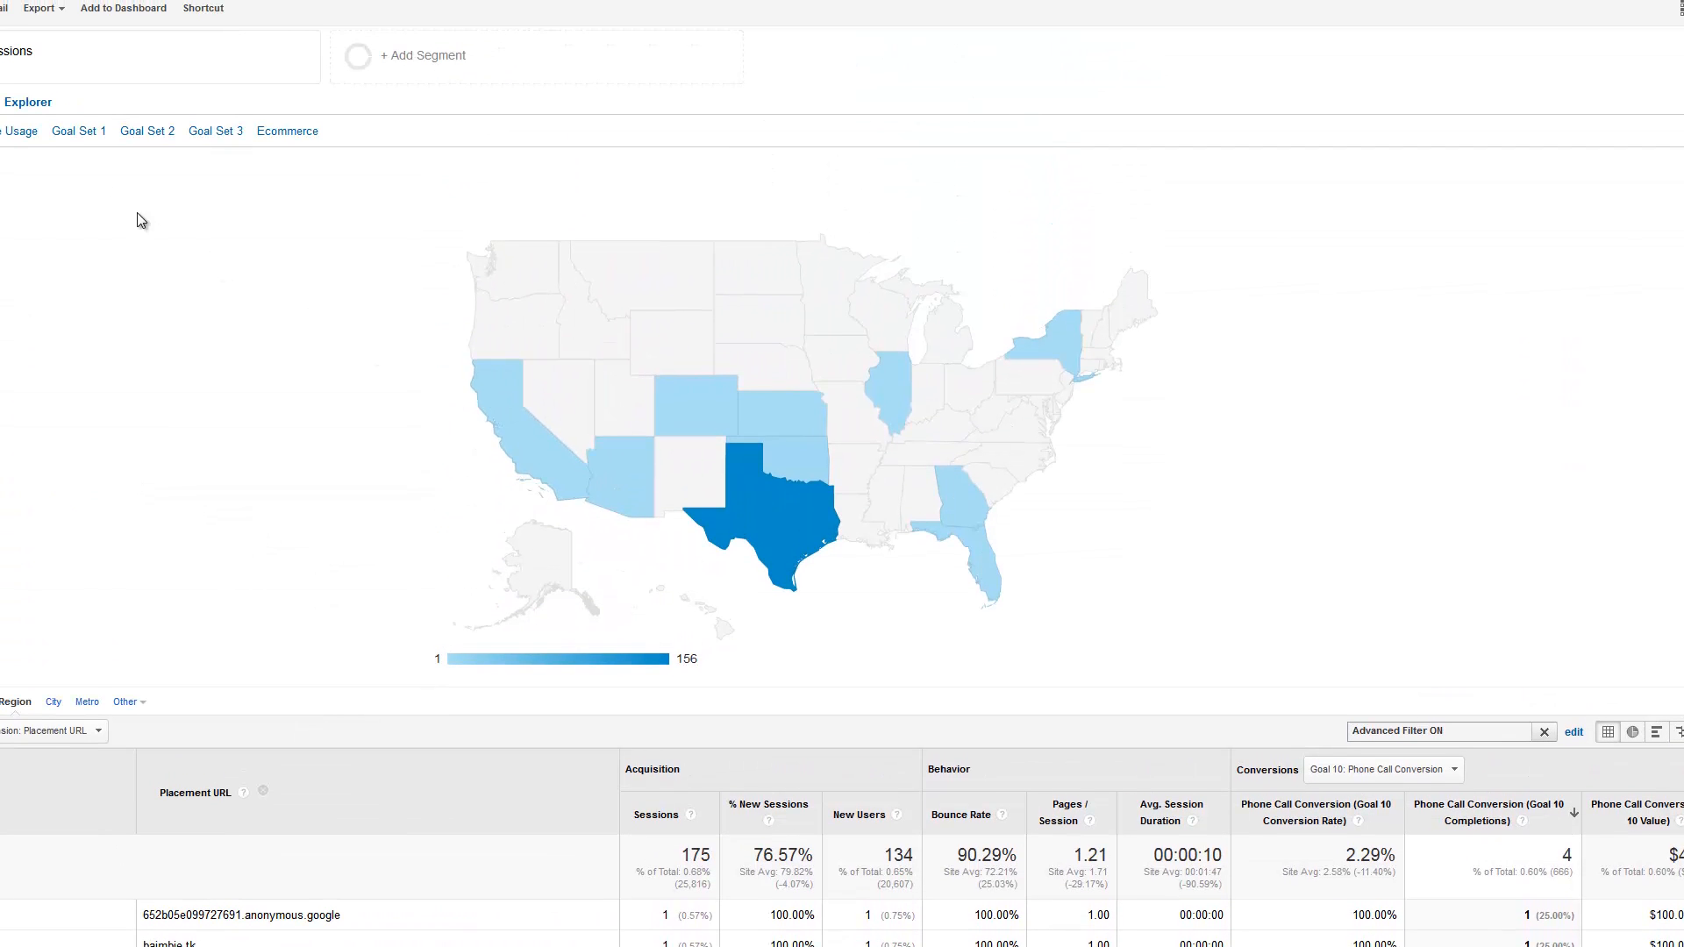
Export the filtered placement report in Excel (XLSX) format and open the file with Microsoft Office Excel
left_click(53, 16)
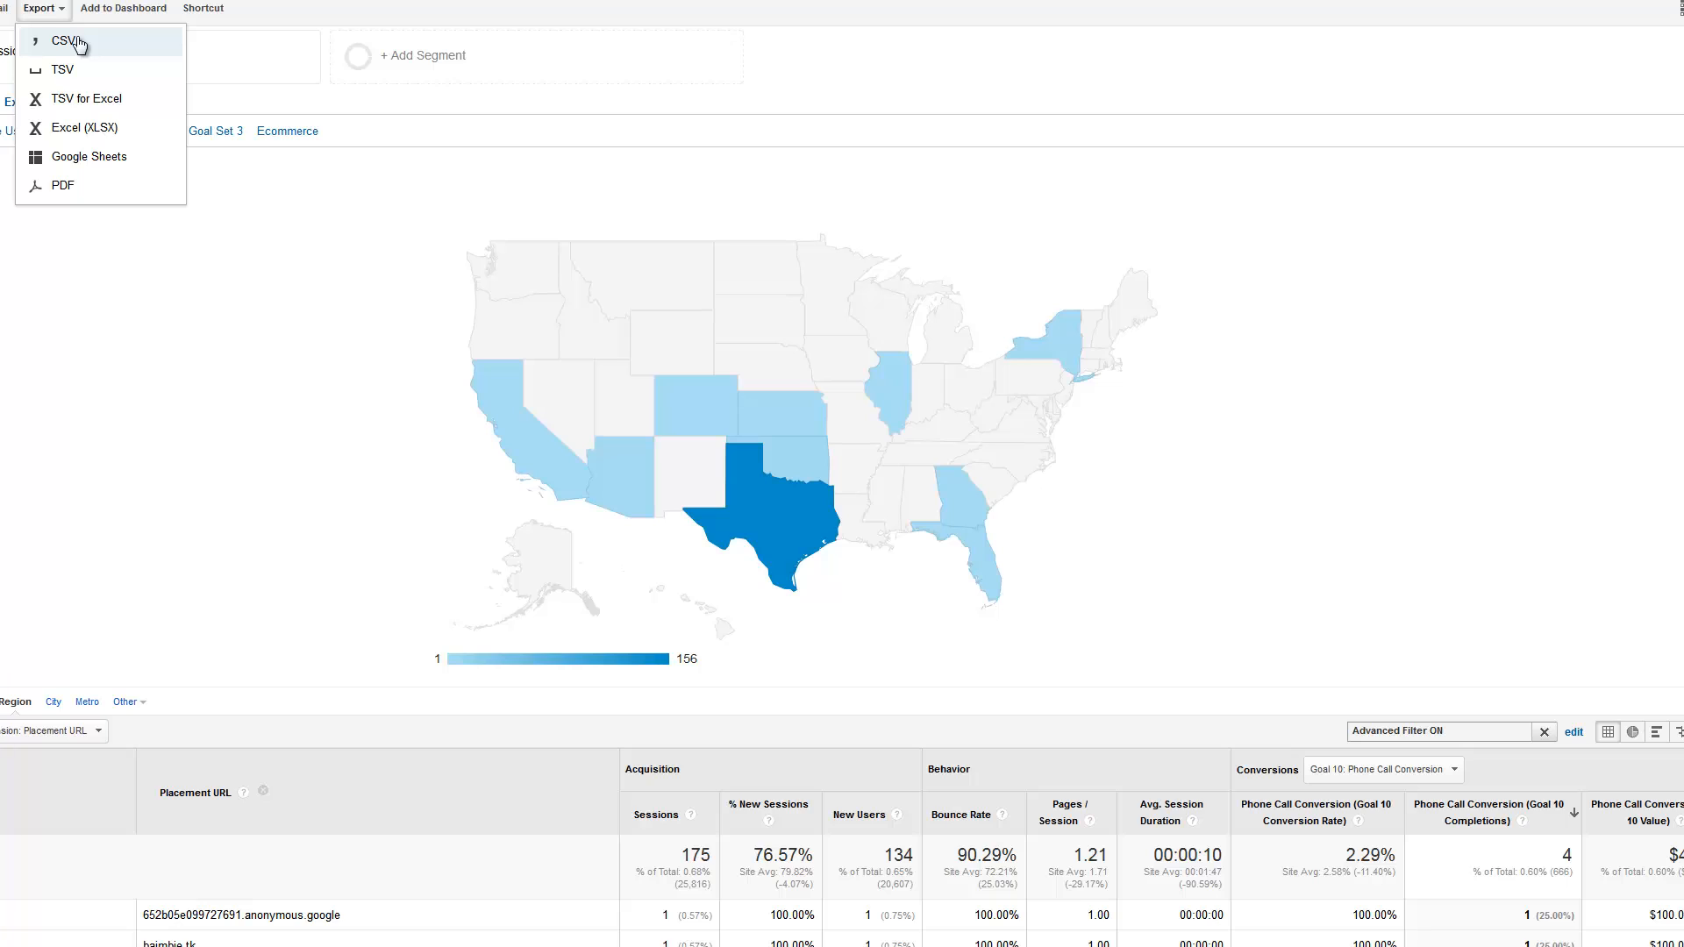
left_click(62, 130)
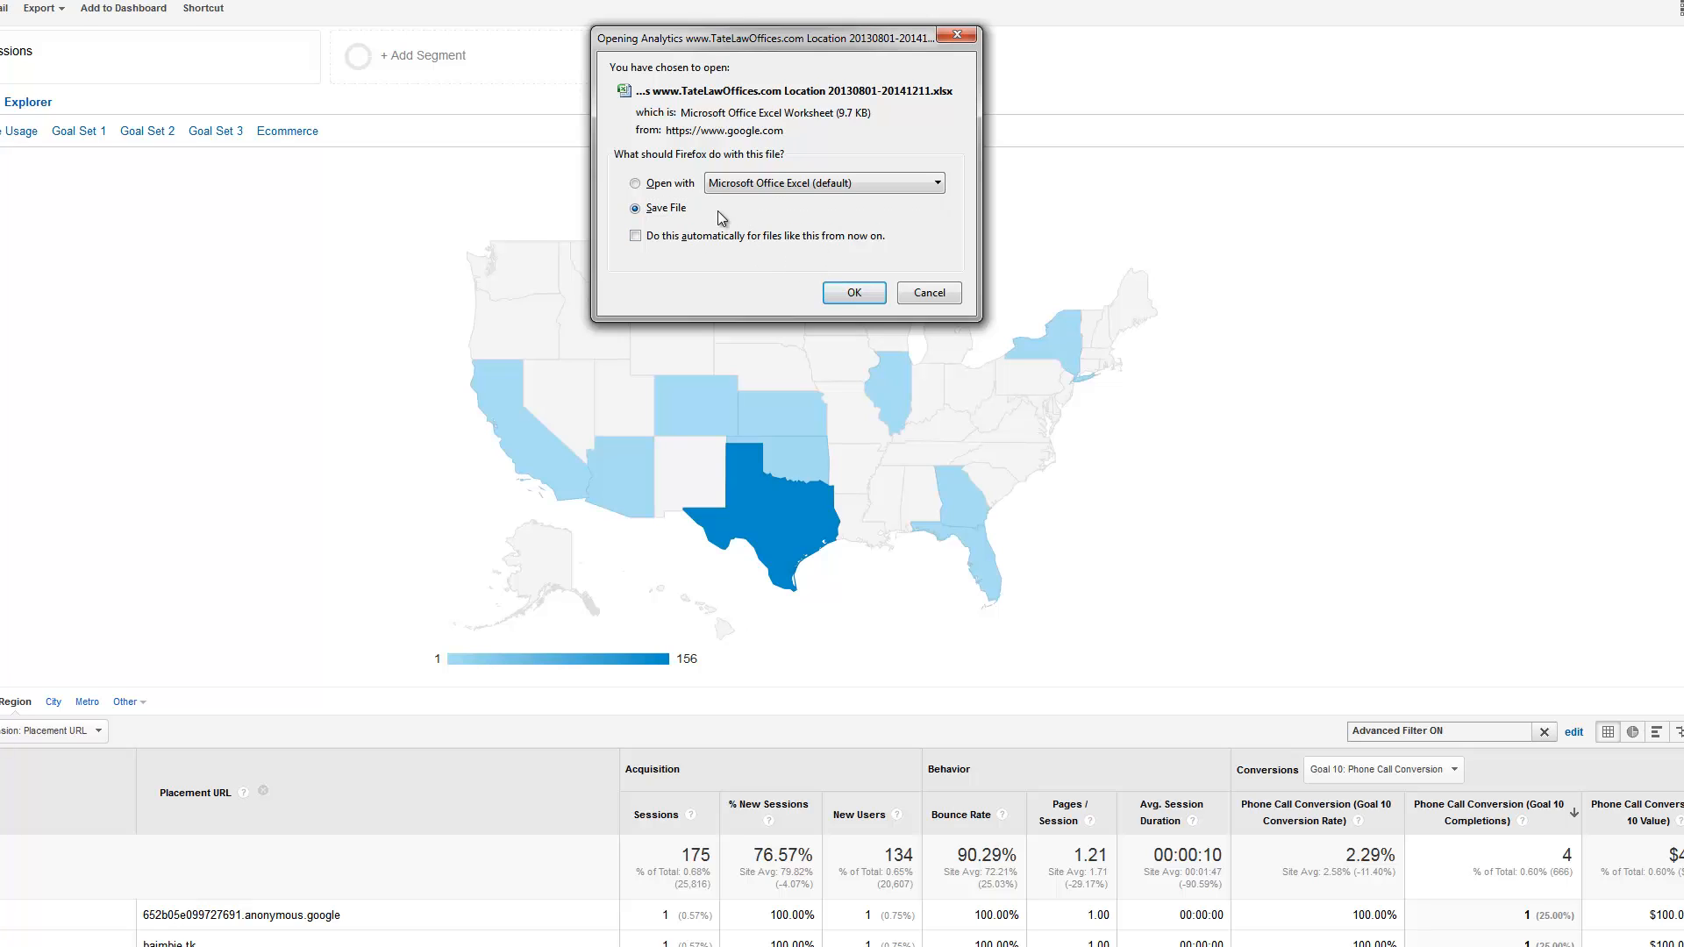
left_click(672, 186)
left_click(843, 291)
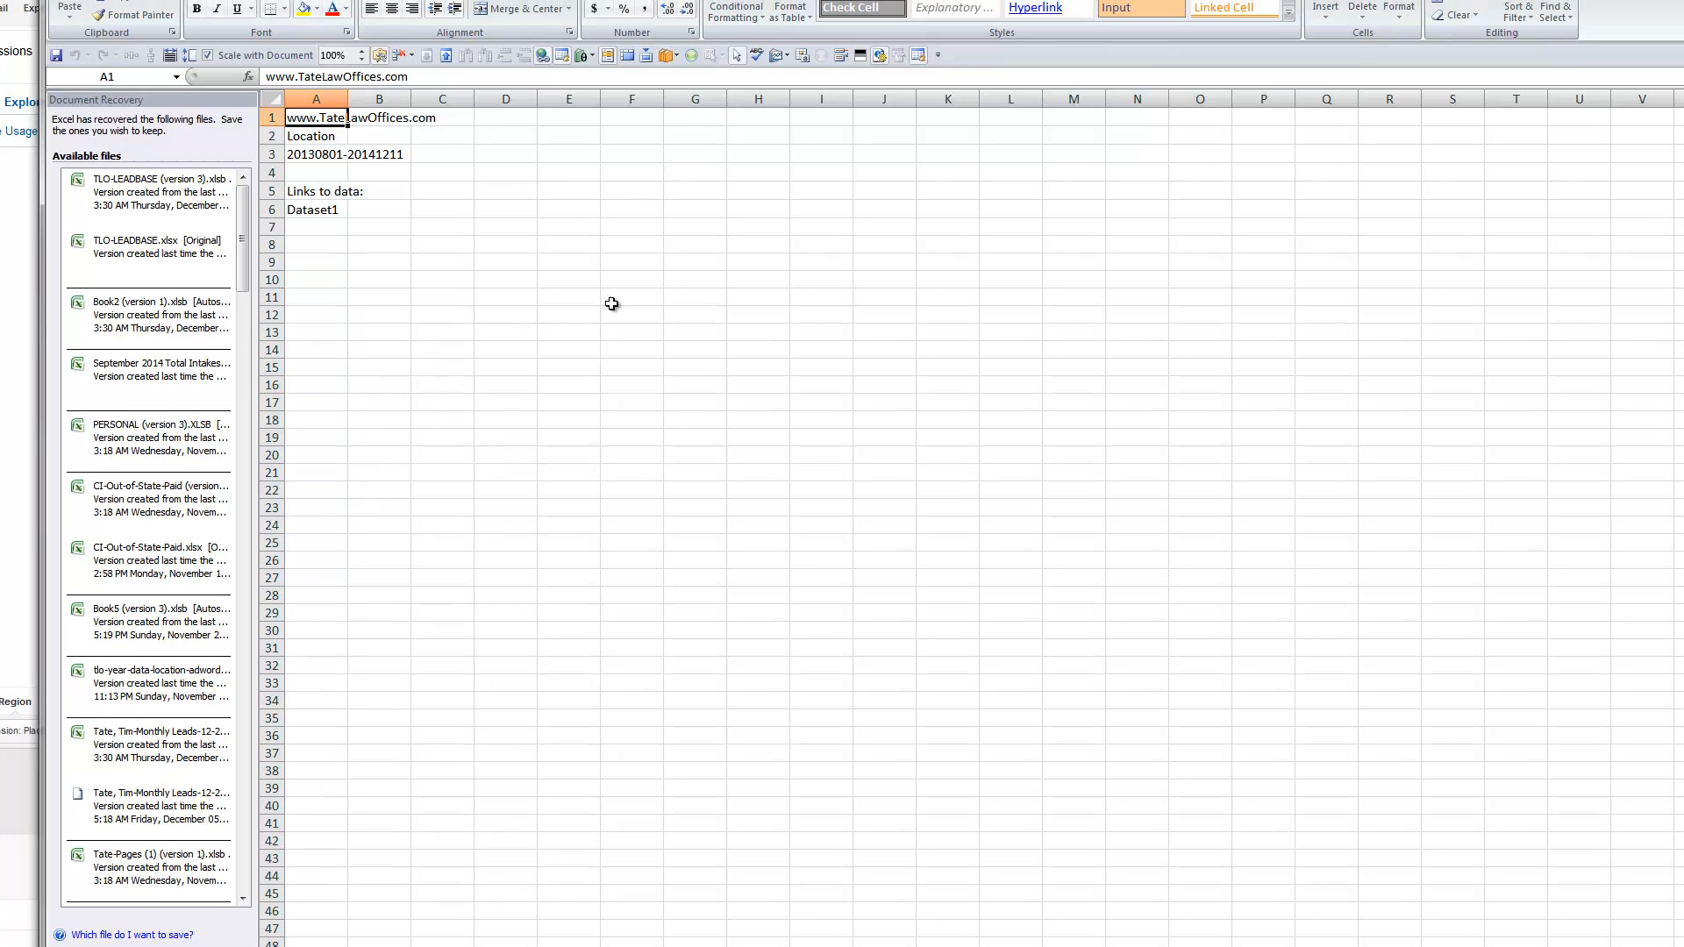
In the dataset sheet, widen the Region and Placement URL columns and copy all placement URLs from B2 to B127
left_click(415, 946)
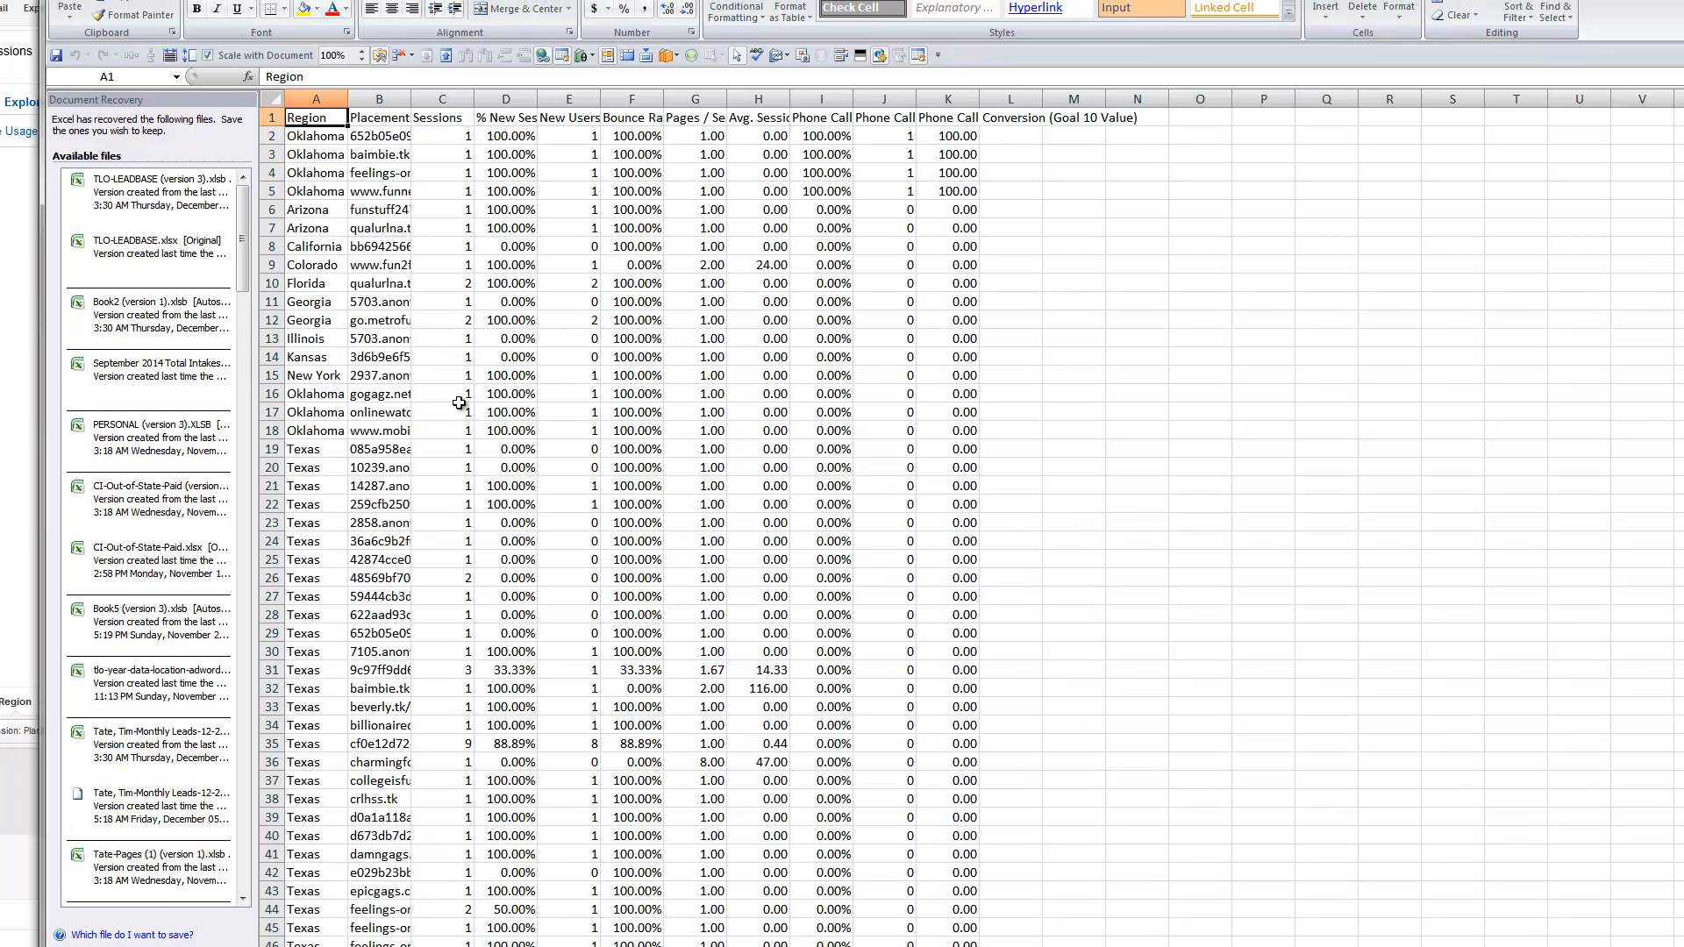
left_click_drag(349, 99, 744, 137)
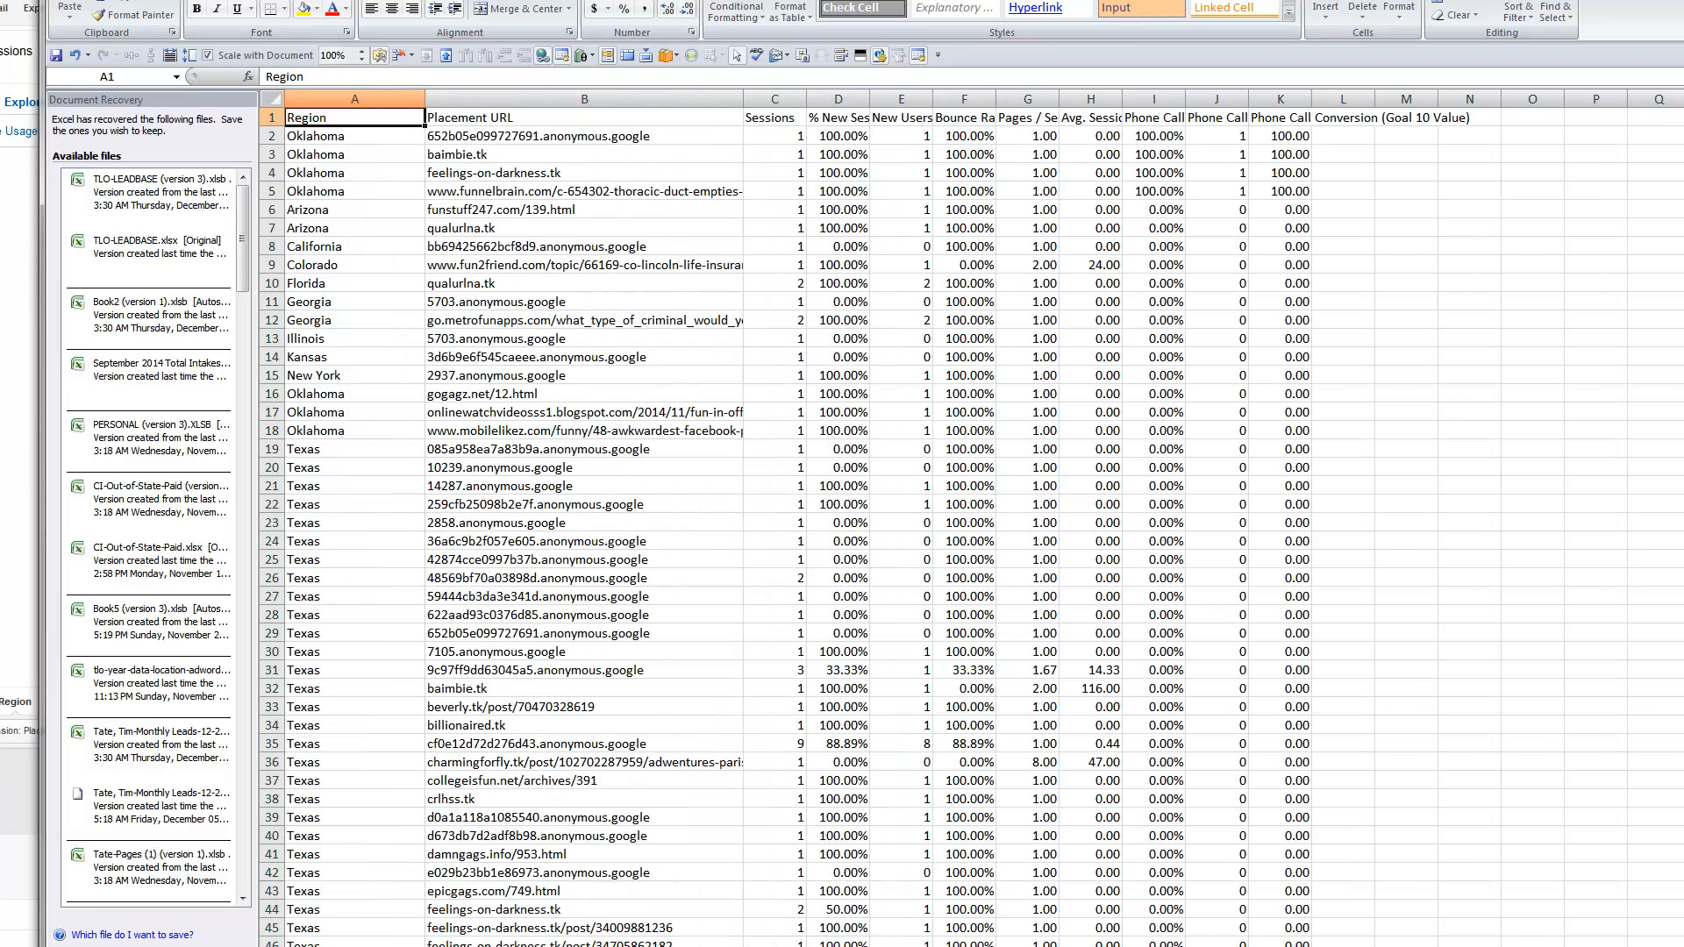
left_click(563, 139)
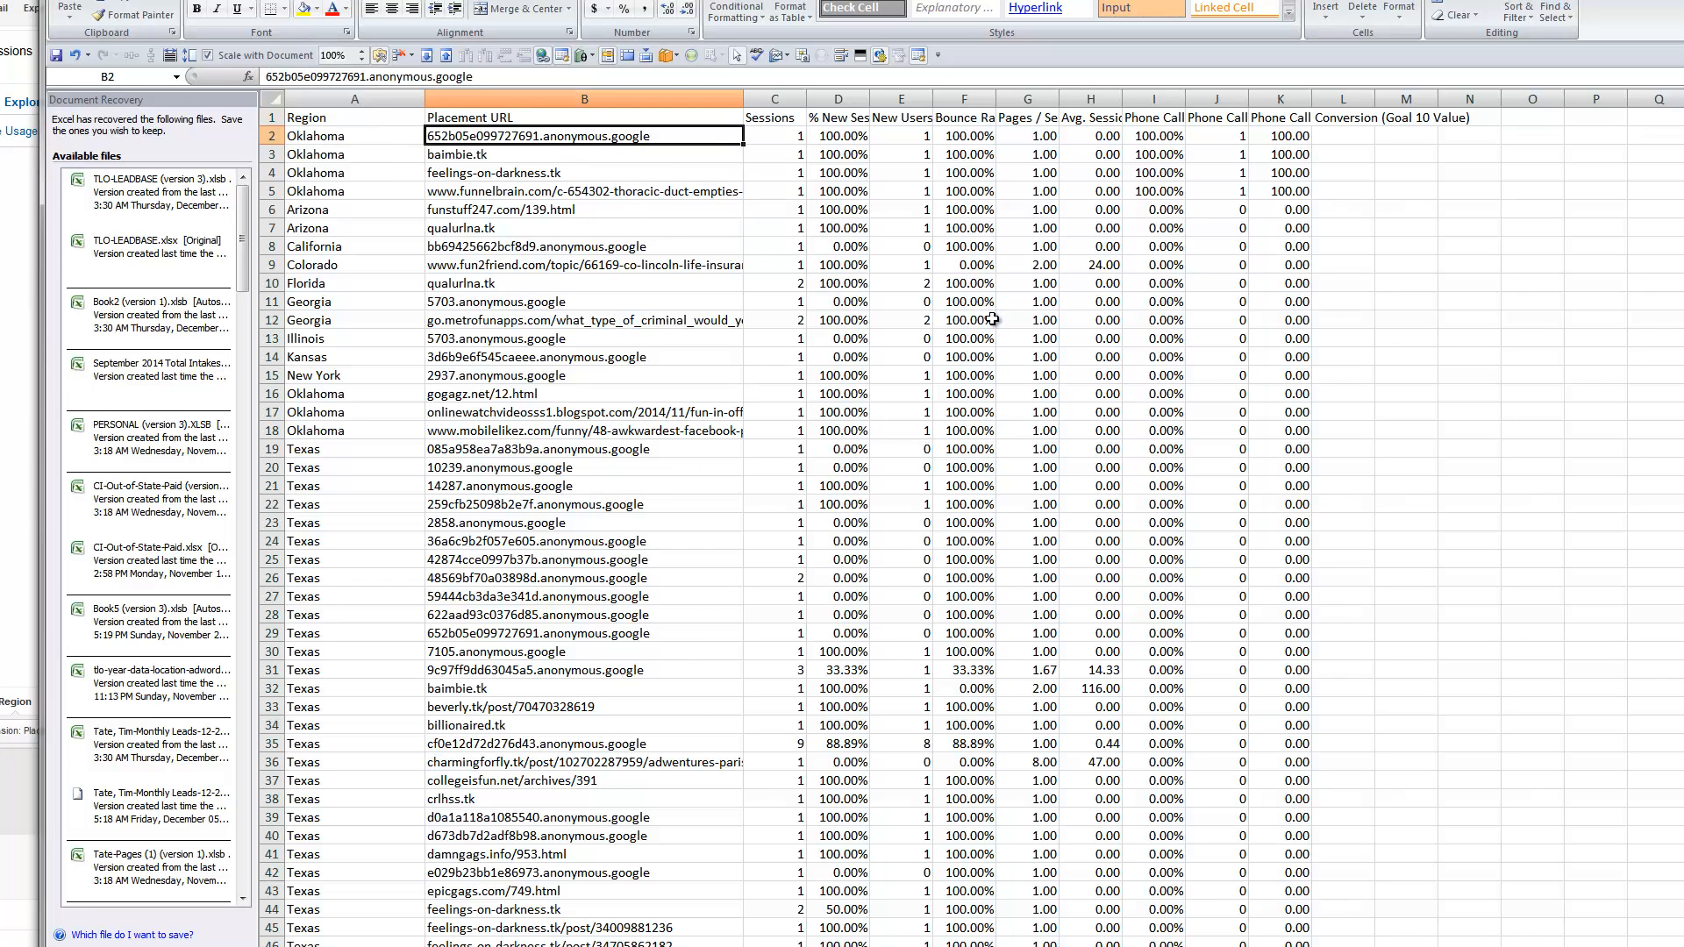
key("ctrl+shift+Down")
scroll(991, 319, "down", 10)
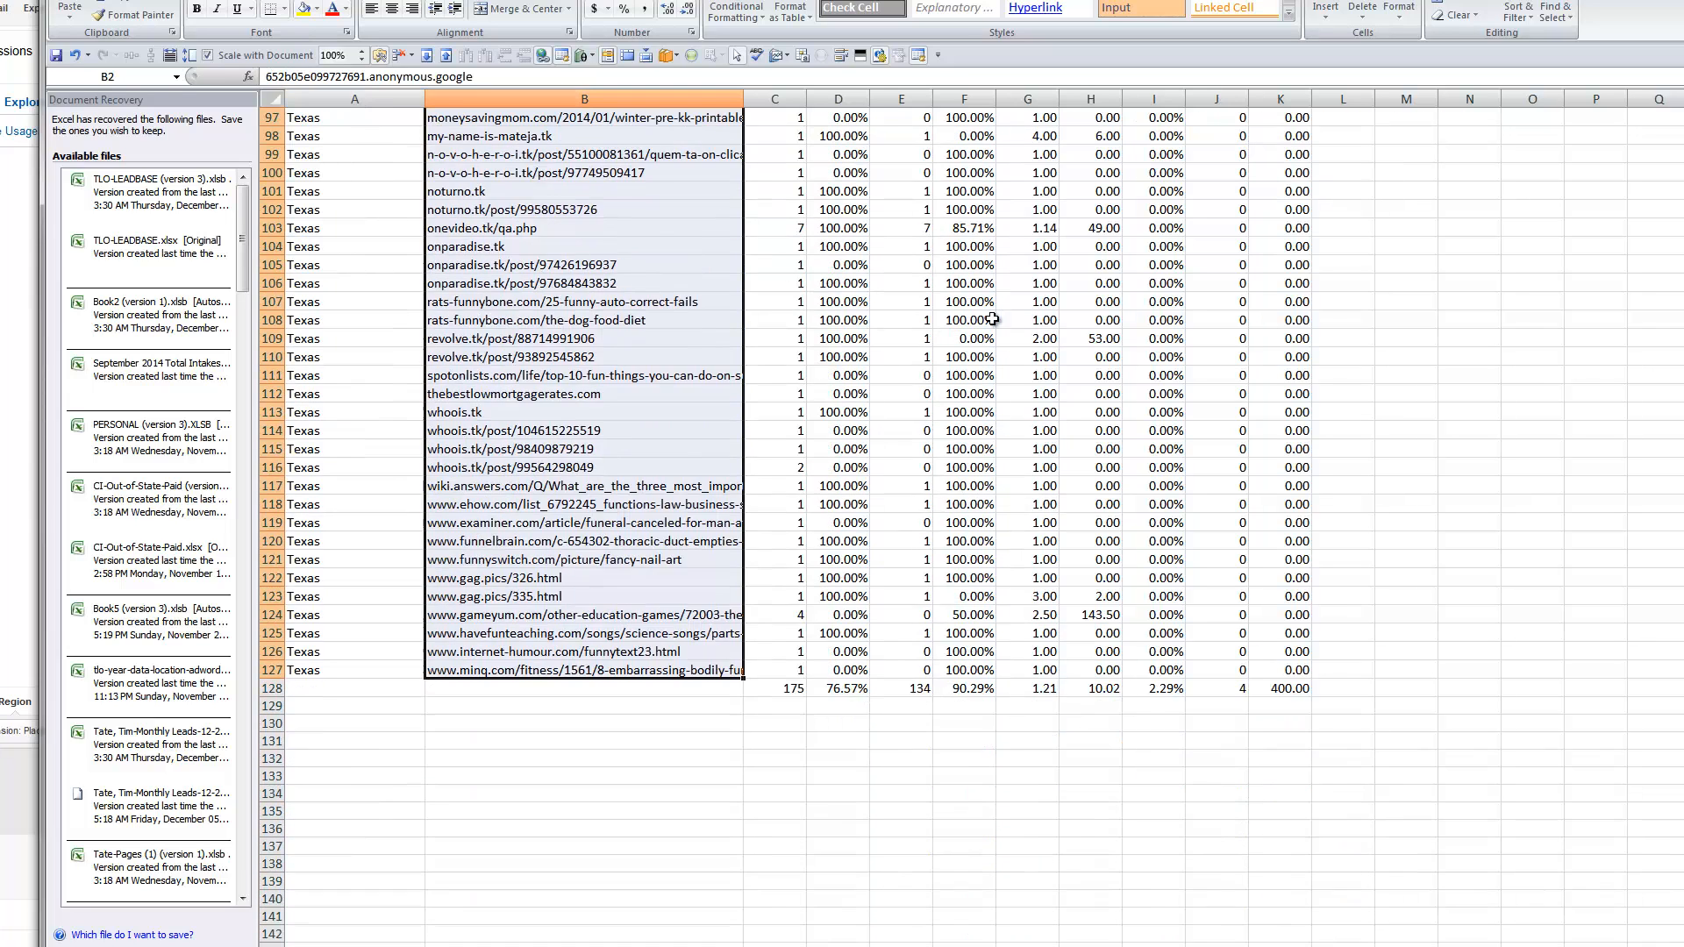
key("ctrl+c")
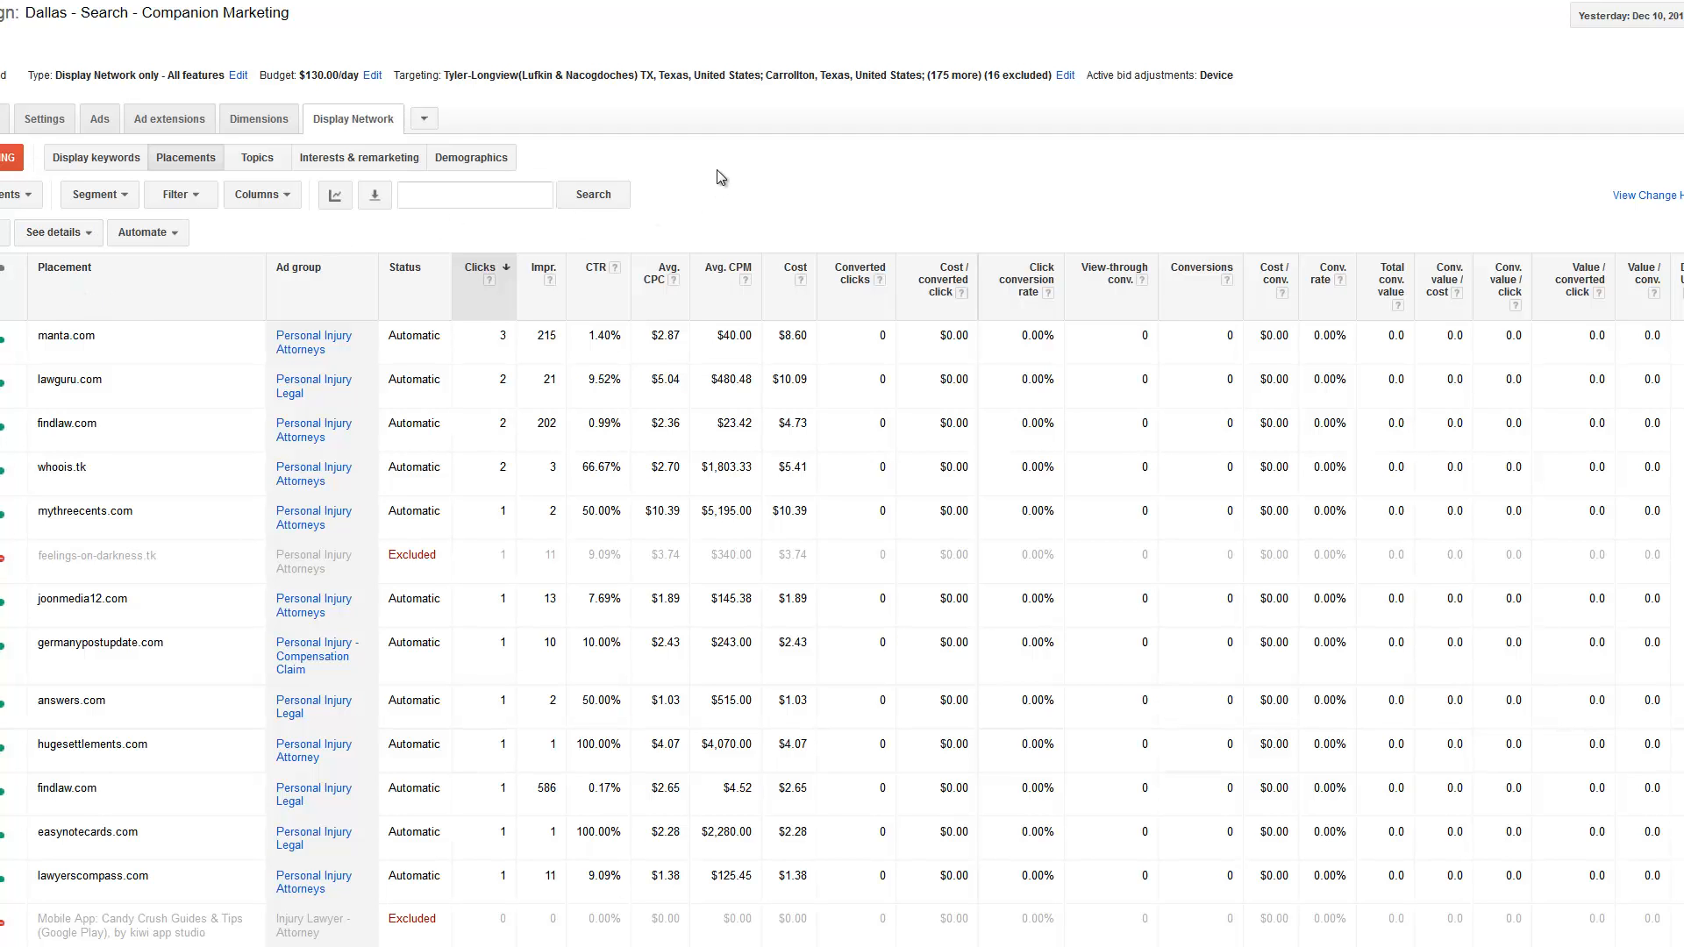
Open the management page for exclusion lists from the campaign placement exclusions below the placements table
scroll(718, 175, "down", 3)
scroll(721, 176, "up", 3)
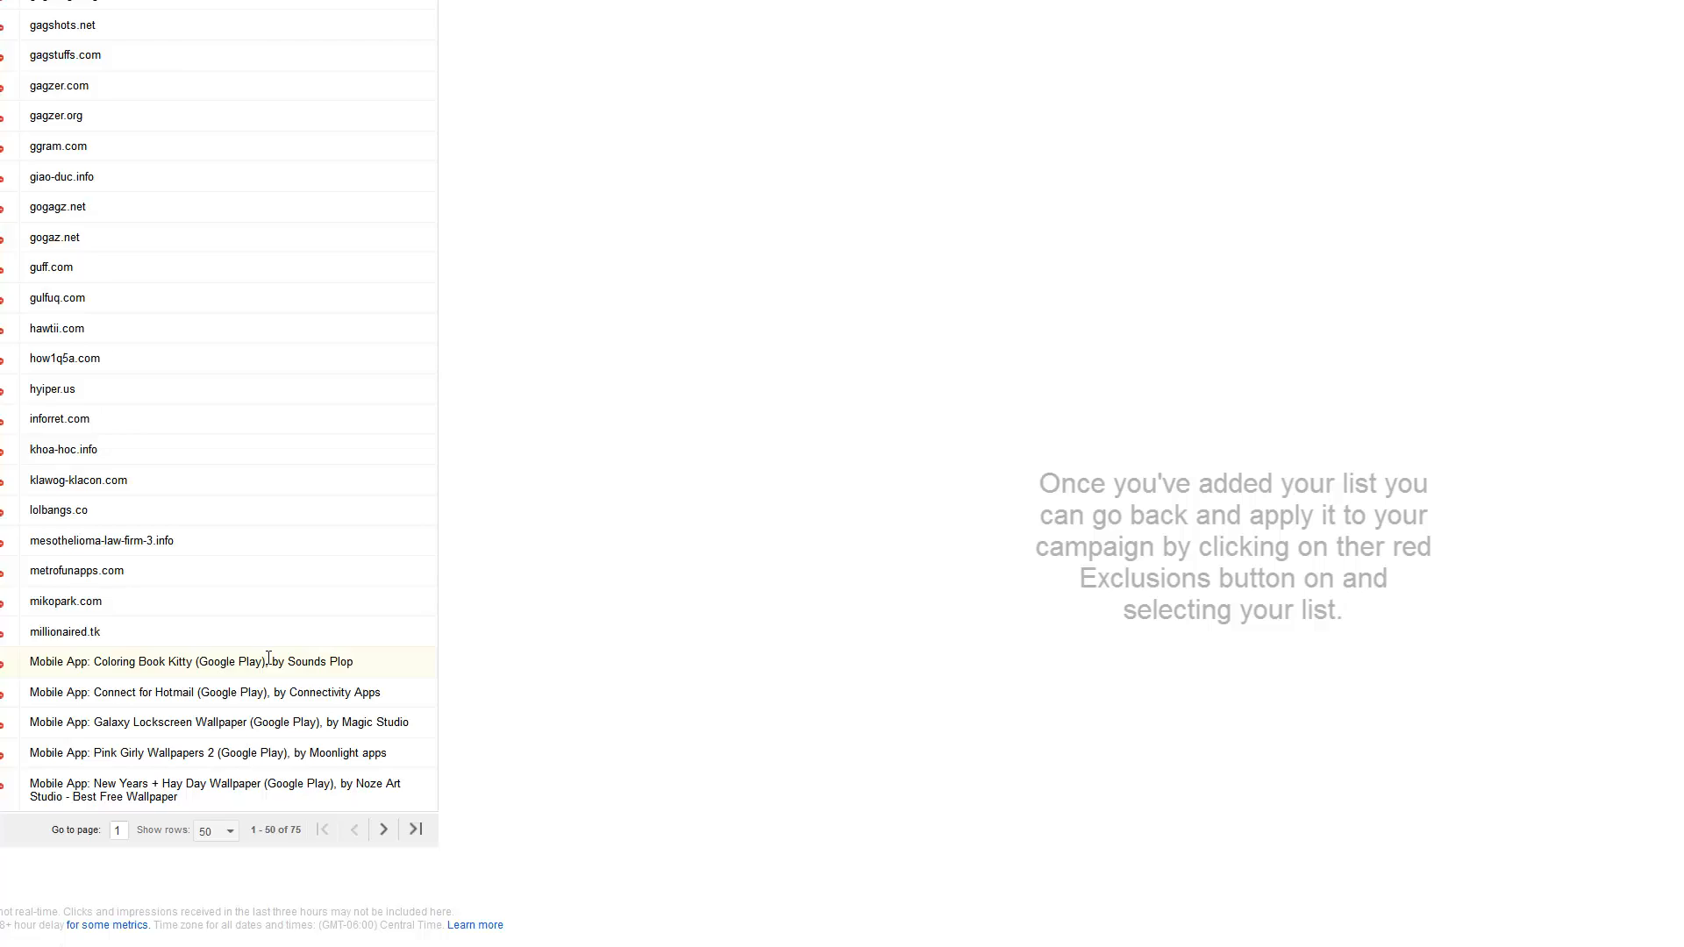
scroll(271, 666, "up", 10)
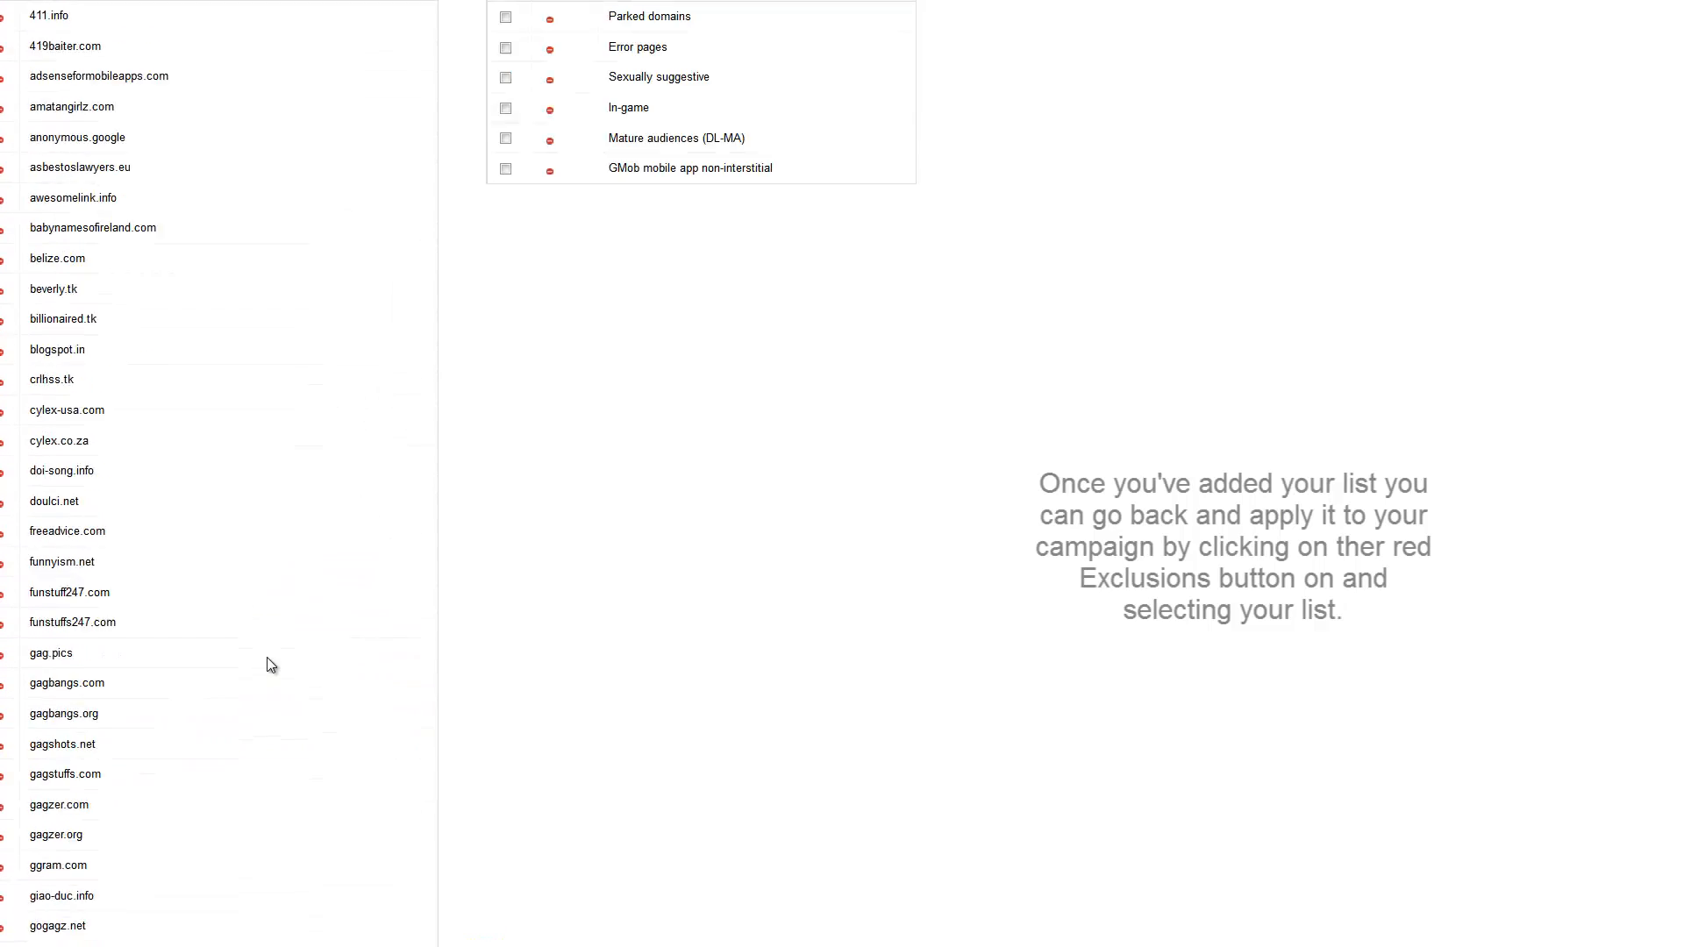
scroll(265, 658, "up", 1)
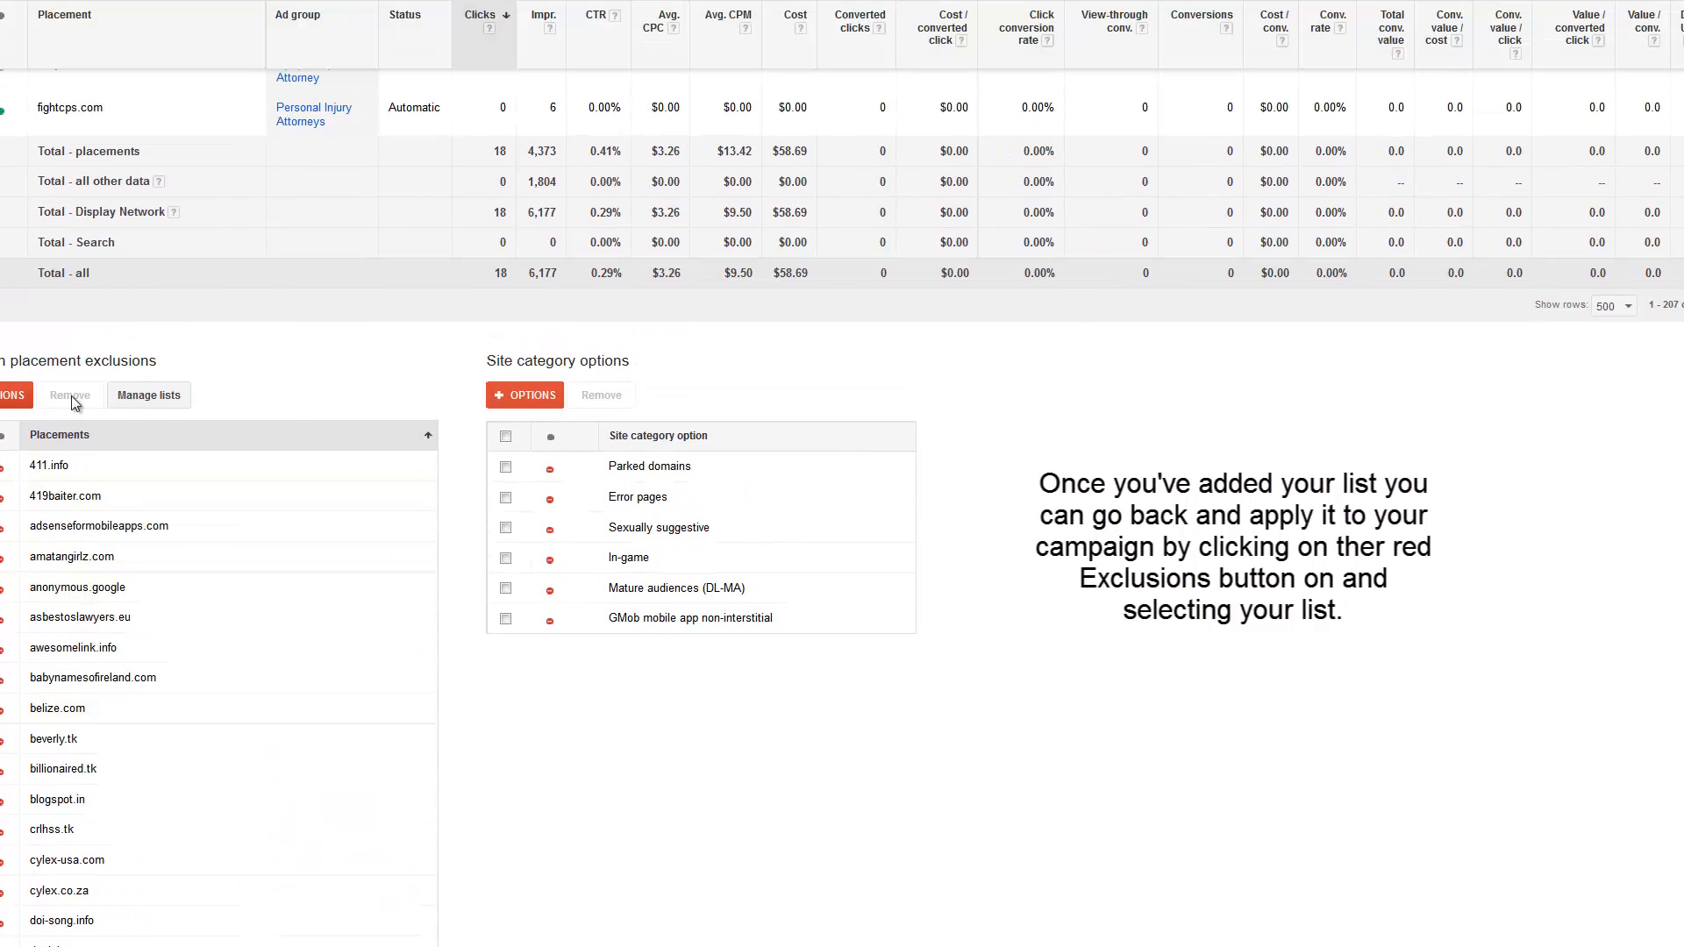
left_click(147, 396)
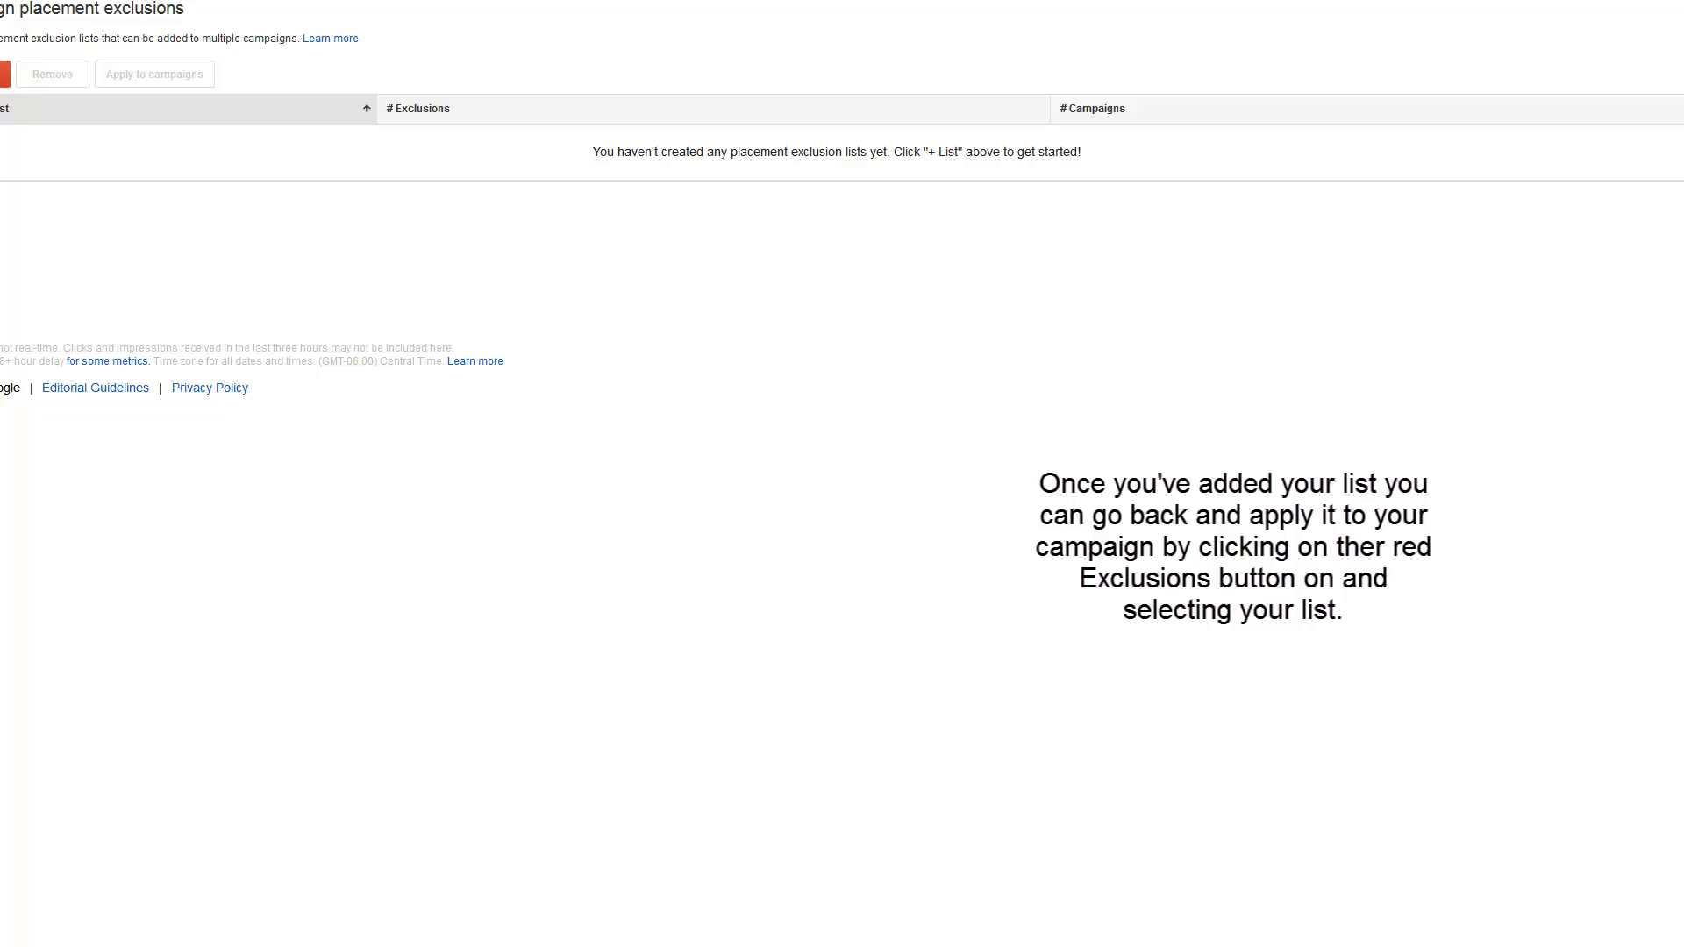
Start a new excluded placements list, paste the copied placement URLs into it and enter TK as its name
left_click(5, 74)
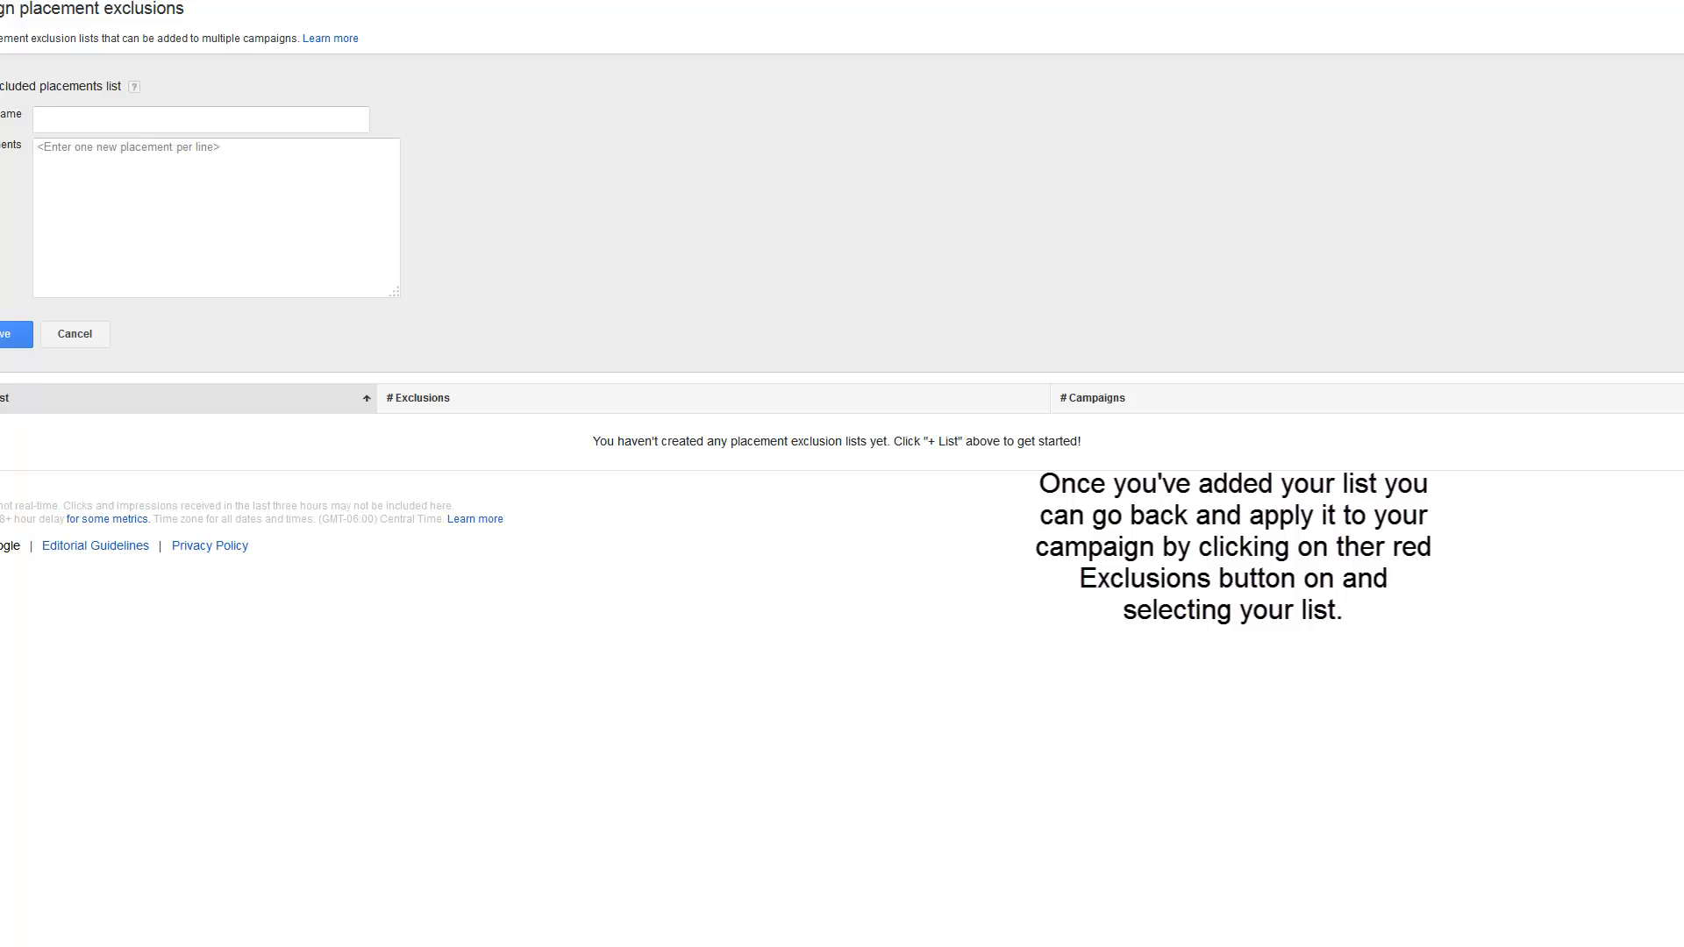
left_click(57, 152)
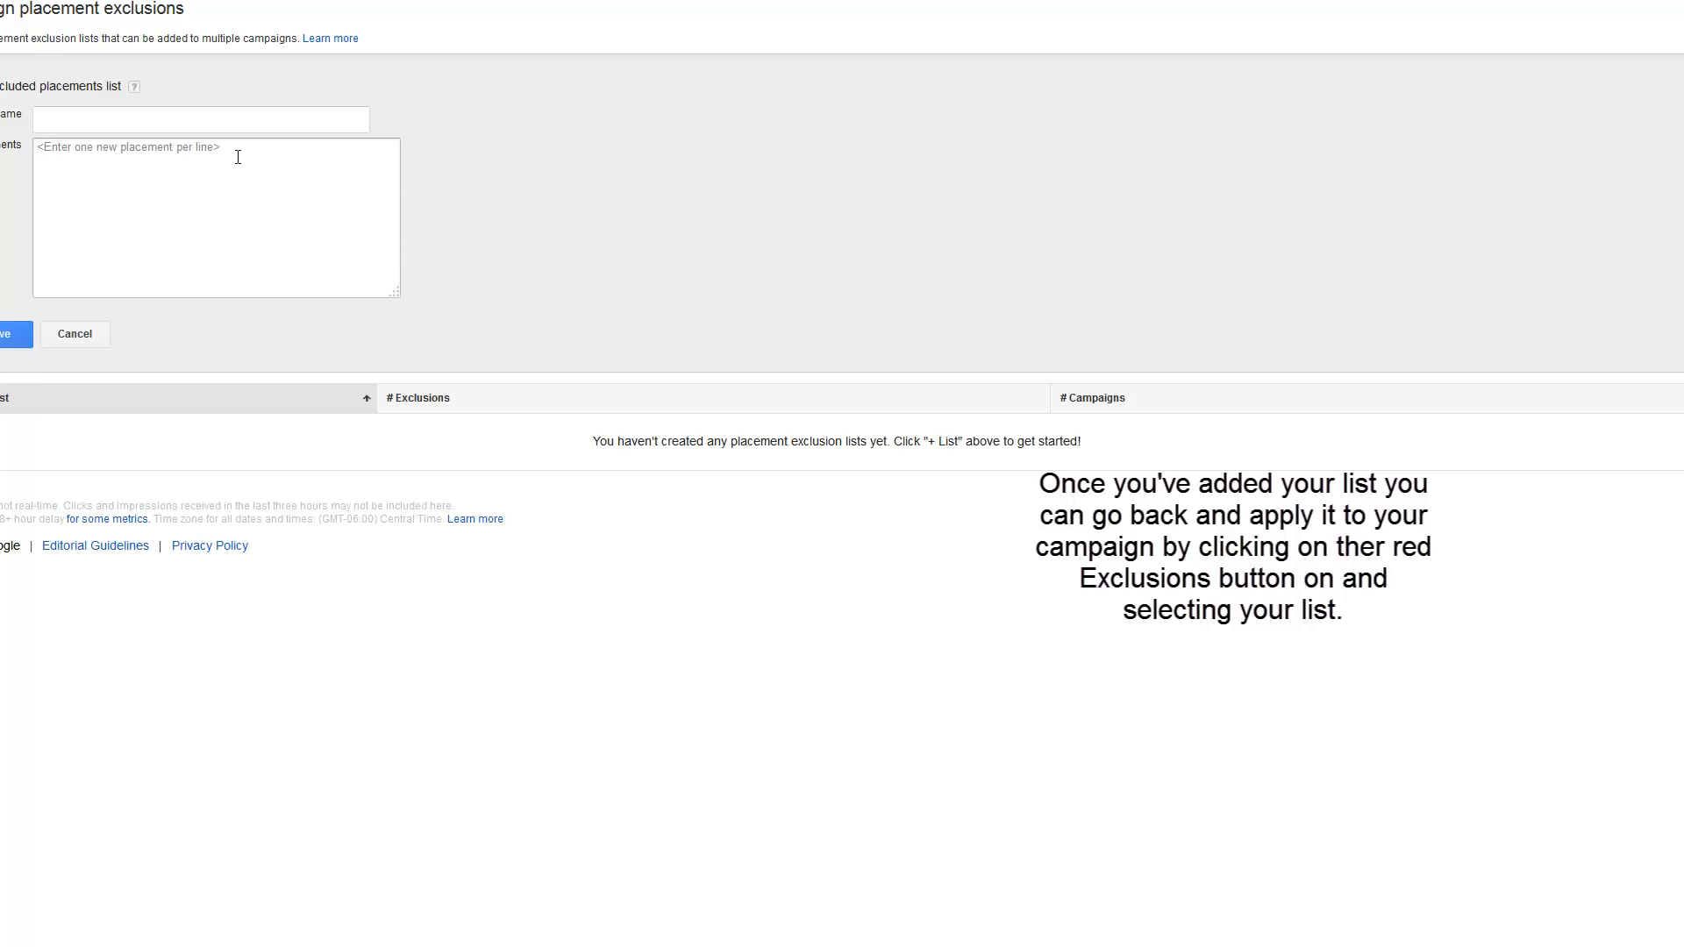
left_click(144, 145)
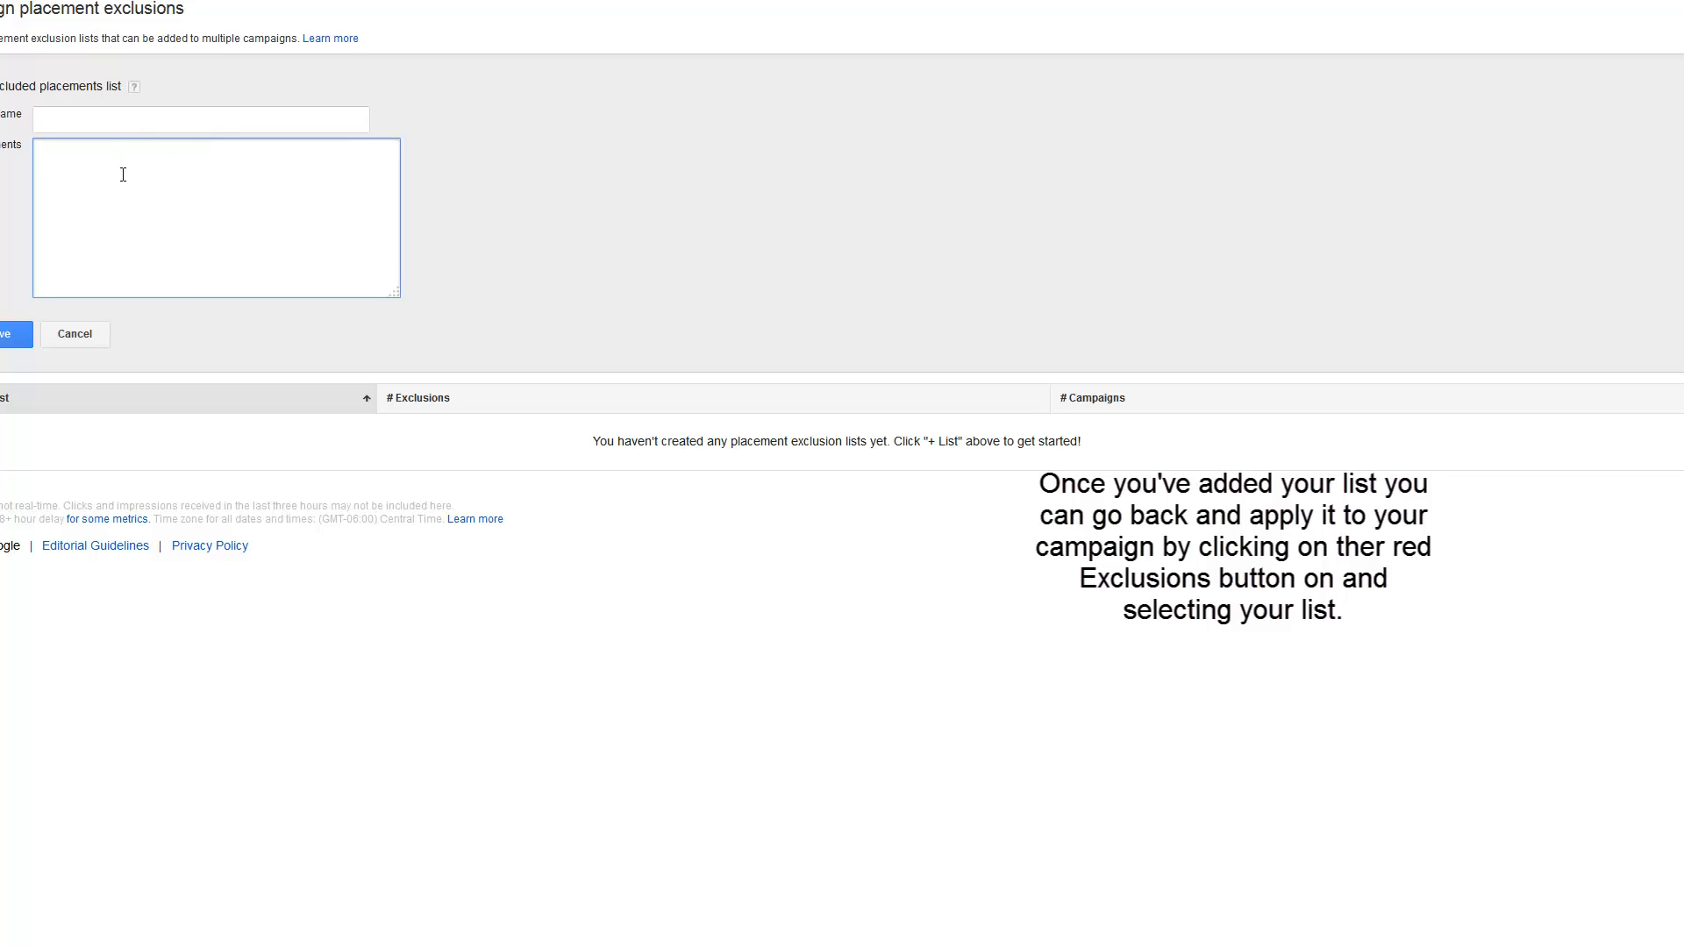
key("ctrl+v")
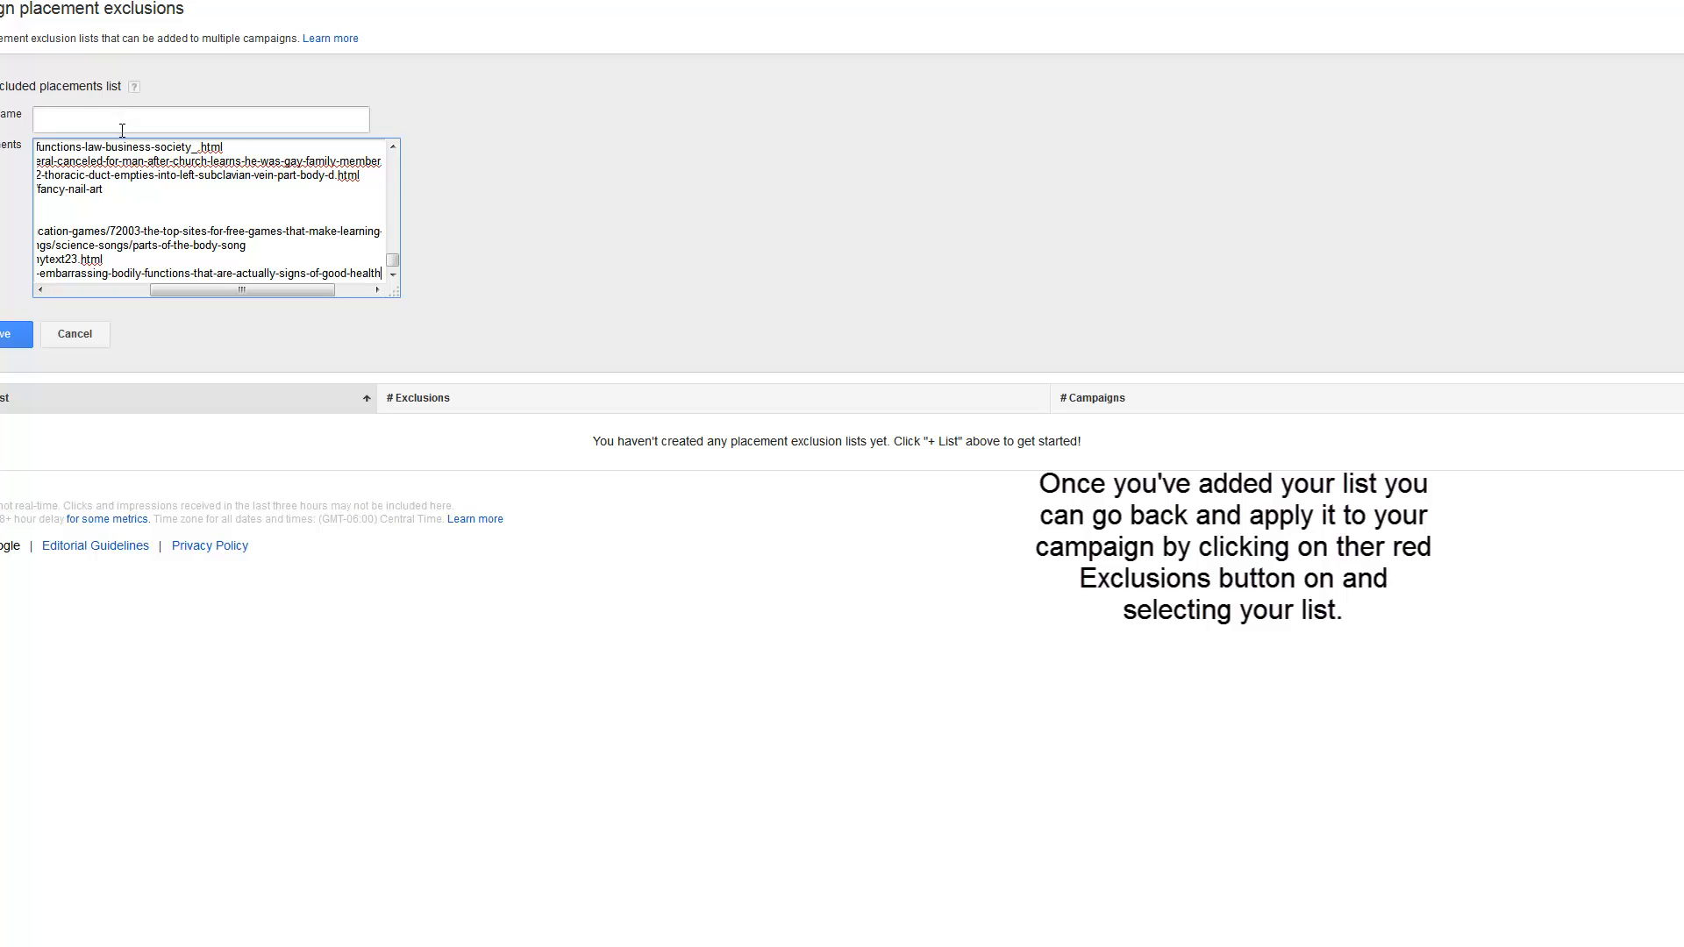
left_click(122, 130)
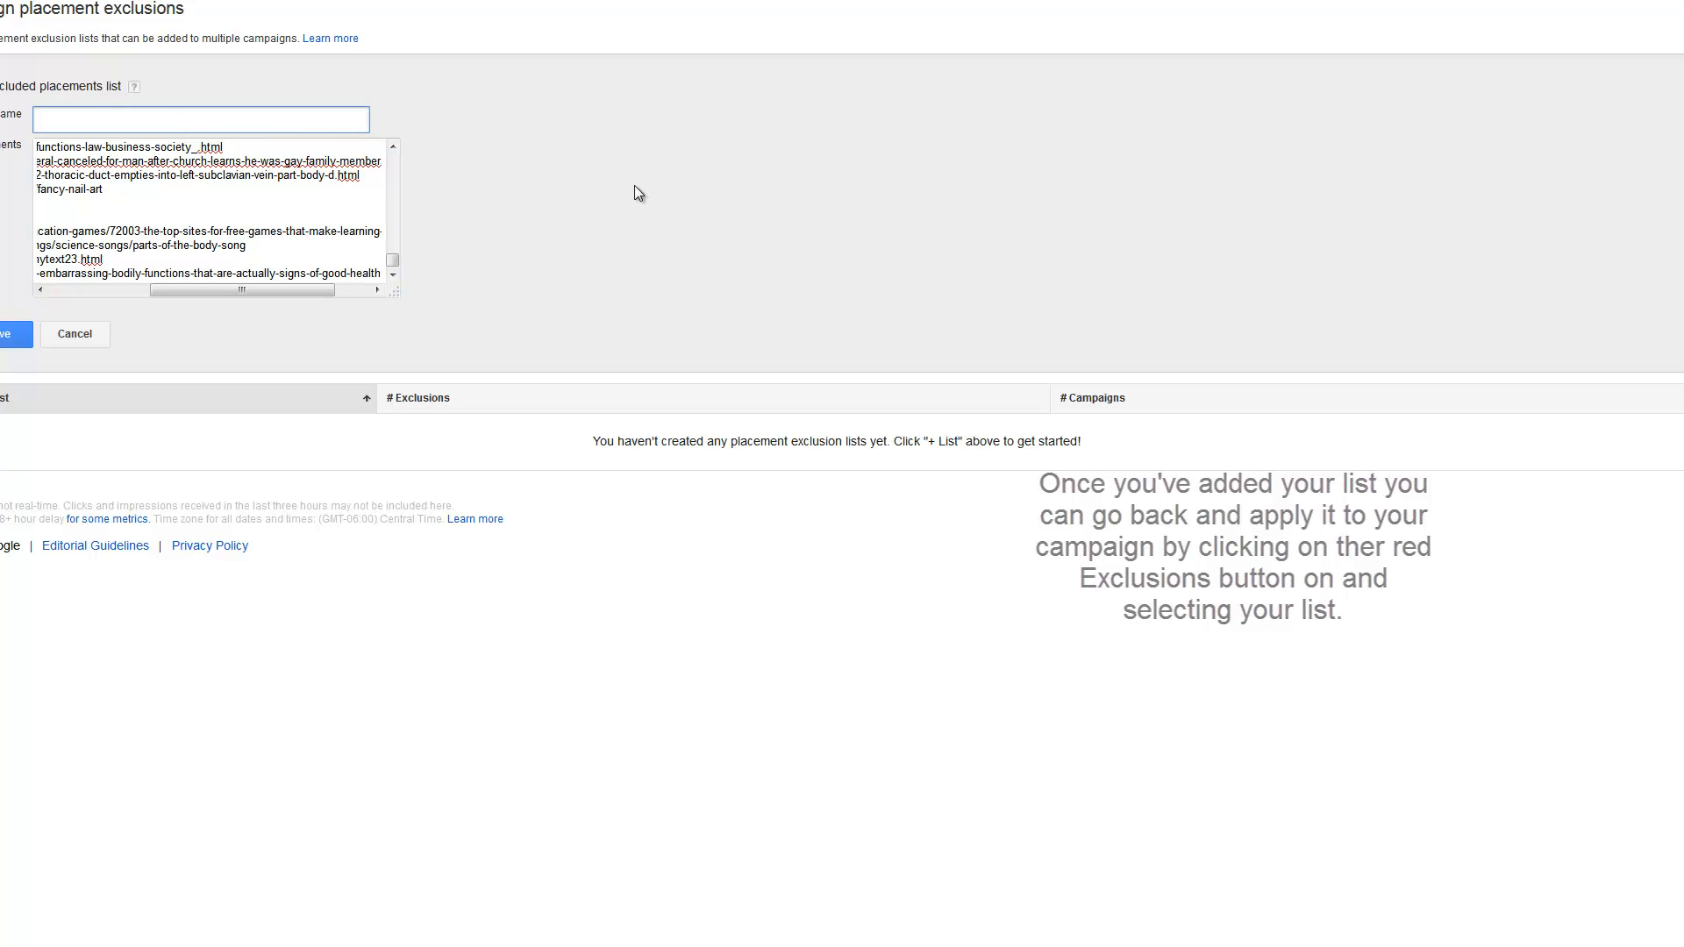
type("TK etc")
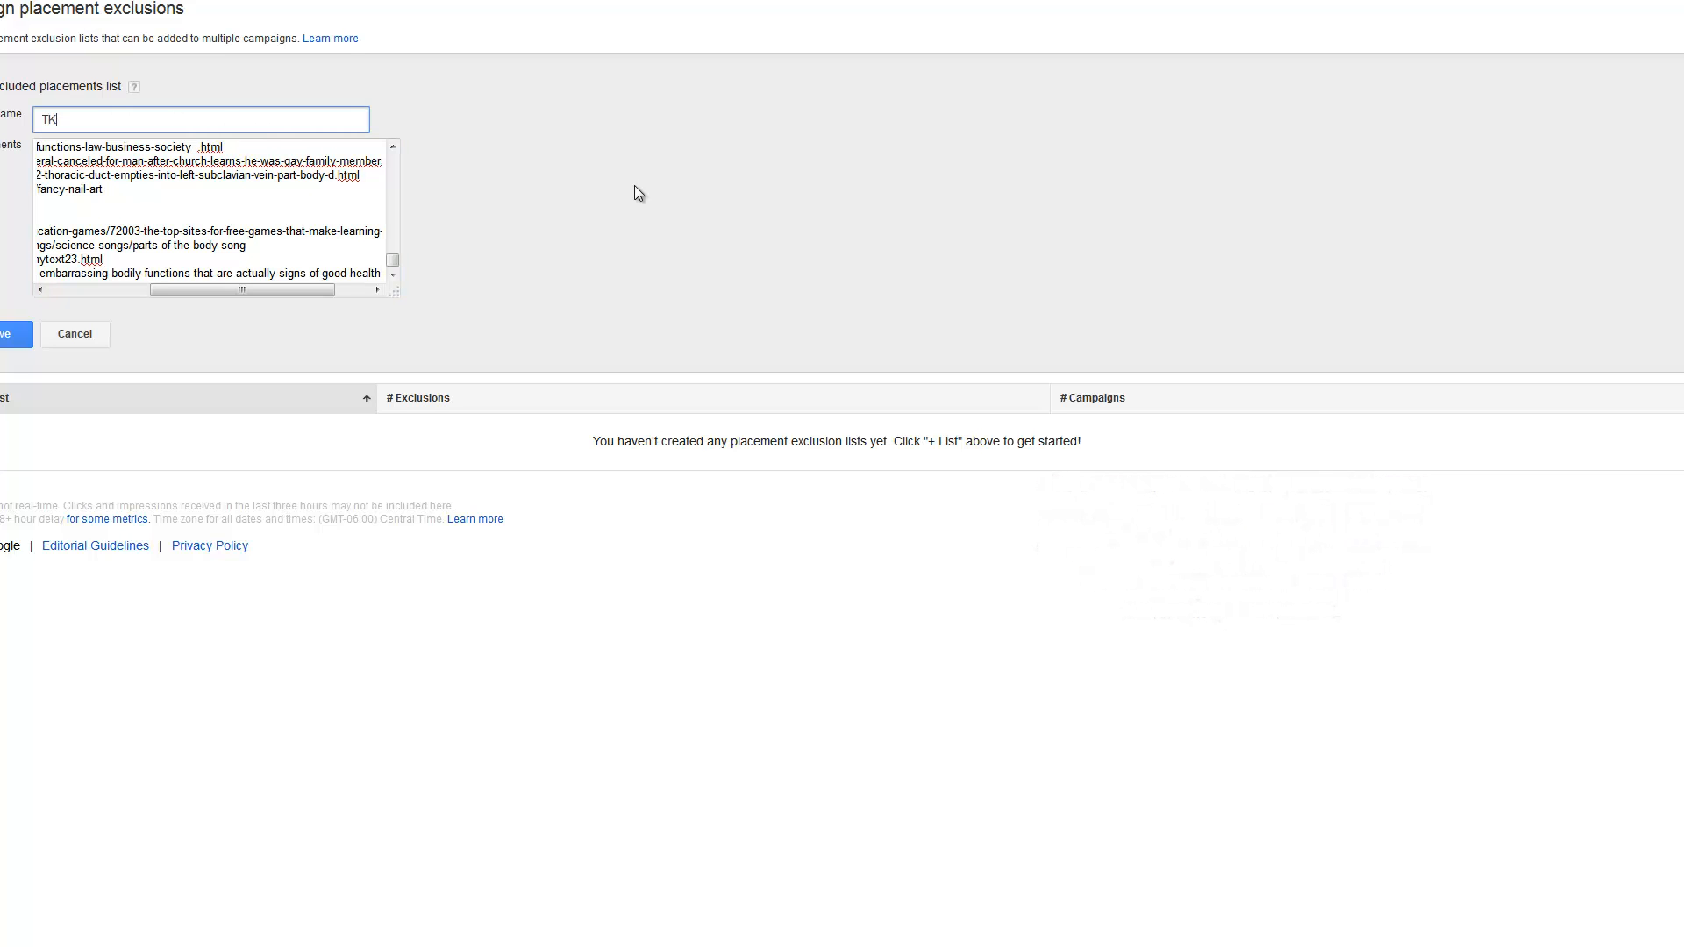